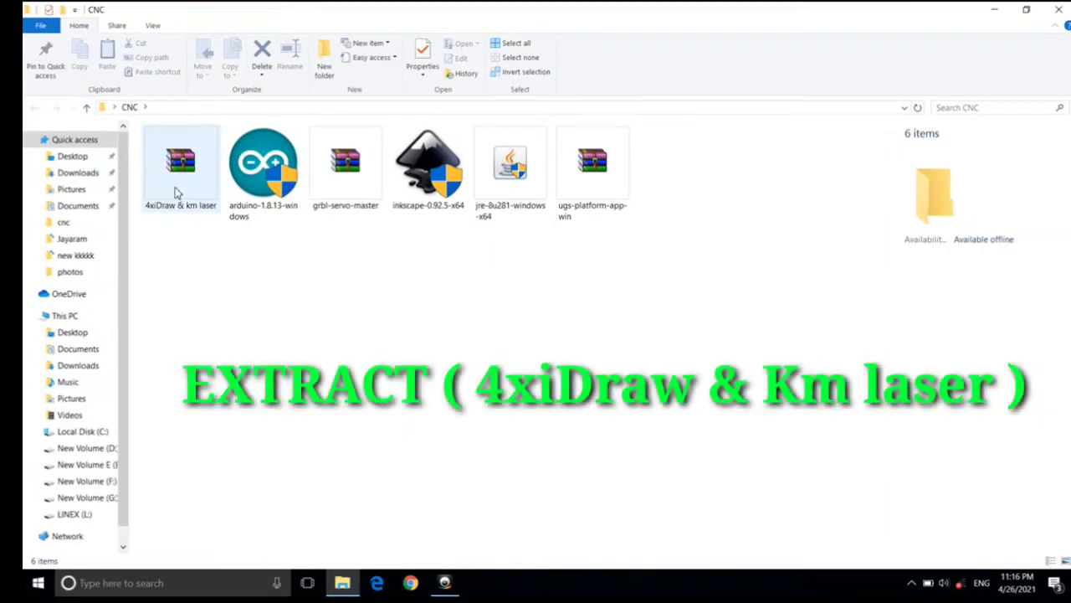
- Extract the 4xiDraw & km laser archive directly into the CNC folder
{"action": "left_click", "coordinate": [182, 193]}
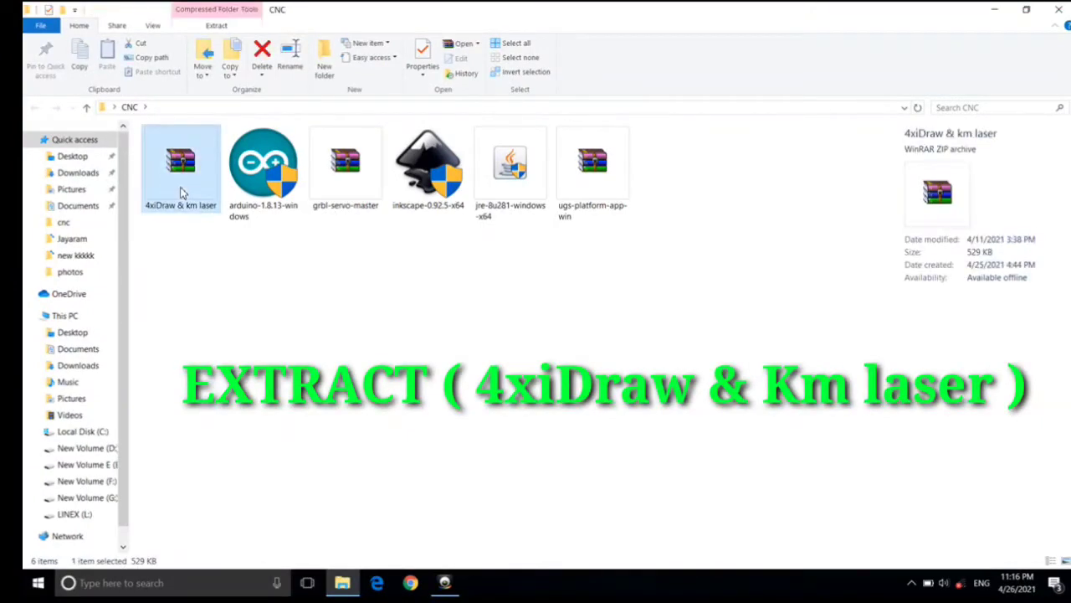
{"action": "double_click", "coordinate": [181, 190]}
{"action": "right_click", "coordinate": [182, 193]}
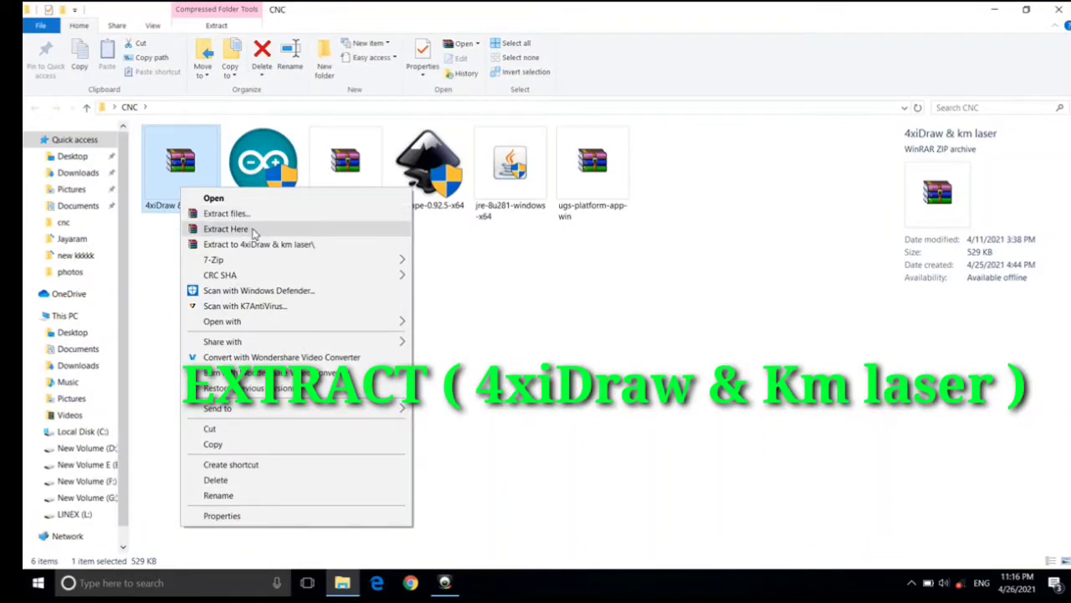
{"action": "left_click", "coordinate": [254, 229]}
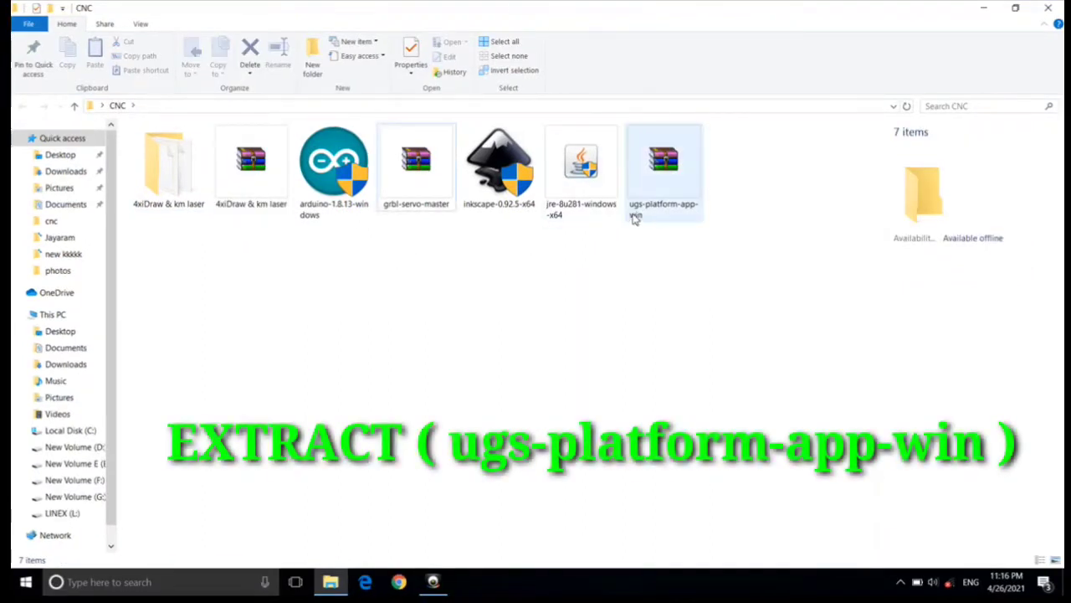
- Extract the ugs-platform-app-win archive directly into the CNC folder
{"action": "left_click", "coordinate": [640, 215]}
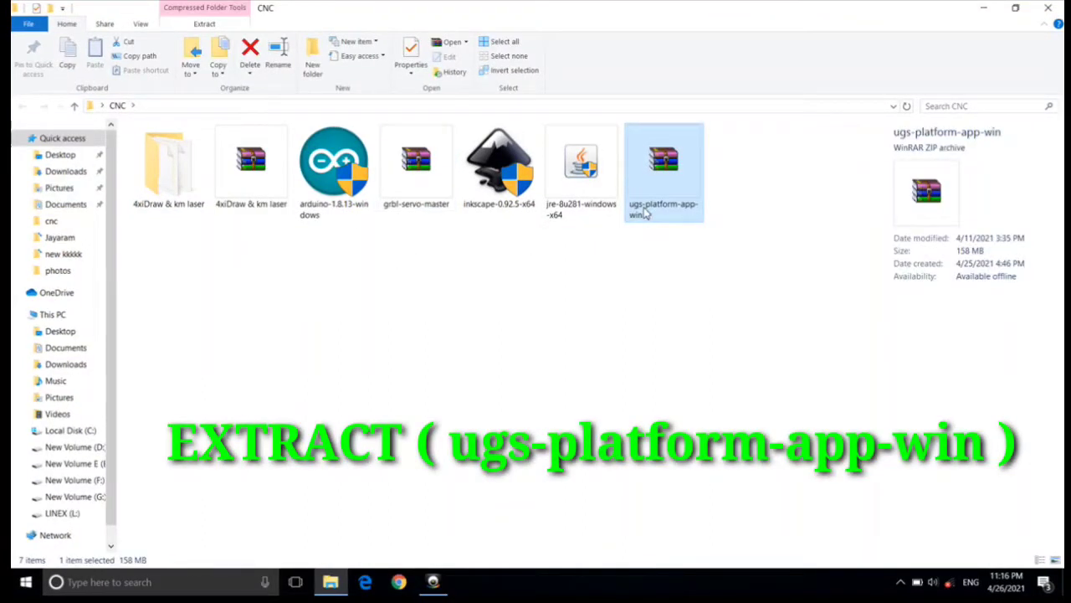
{"action": "right_click", "coordinate": [645, 214]}
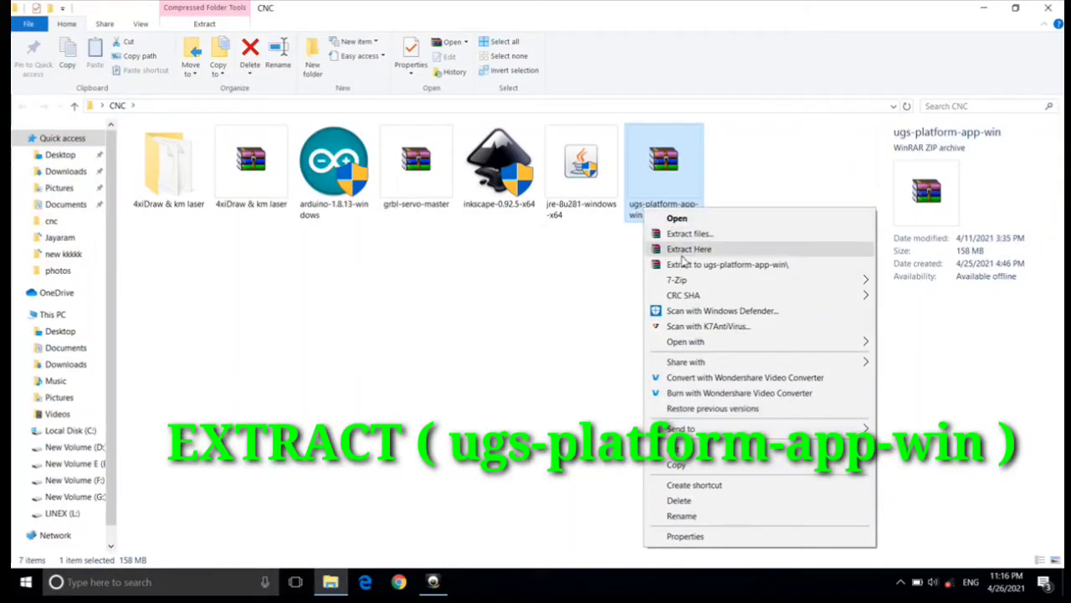
{"action": "left_click", "coordinate": [683, 251]}
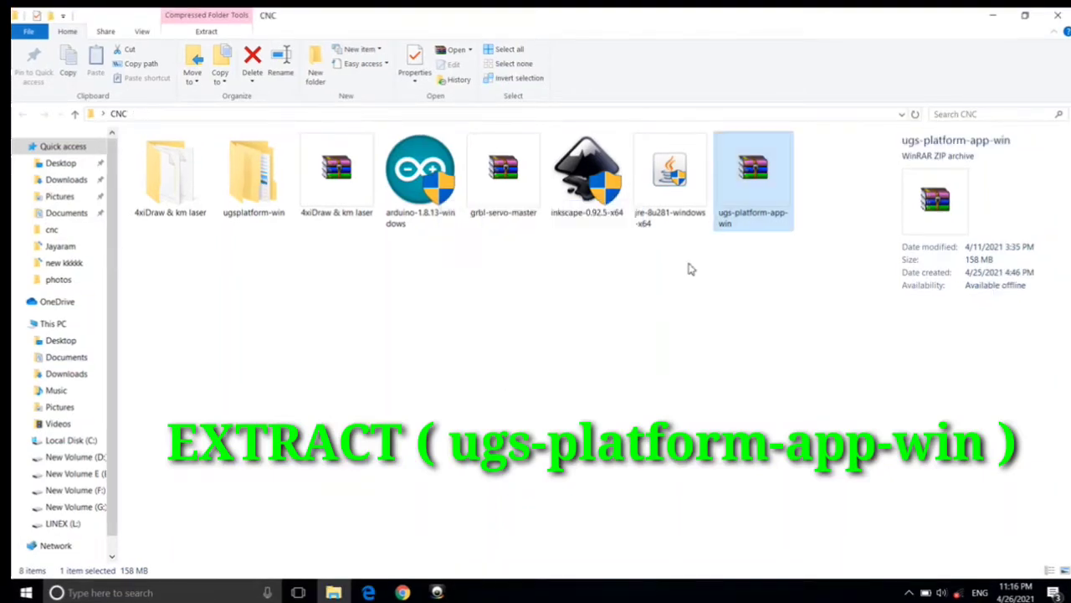
{"action": "left_click", "coordinate": [622, 277]}
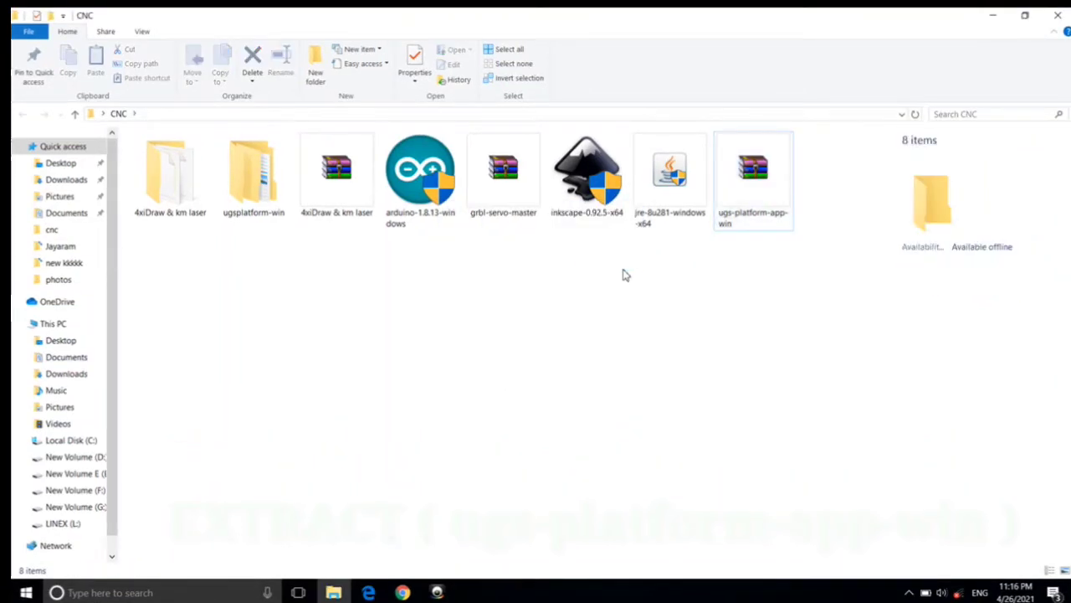
{"action": "right_click", "coordinate": [623, 274]}
{"action": "left_click", "coordinate": [662, 326]}
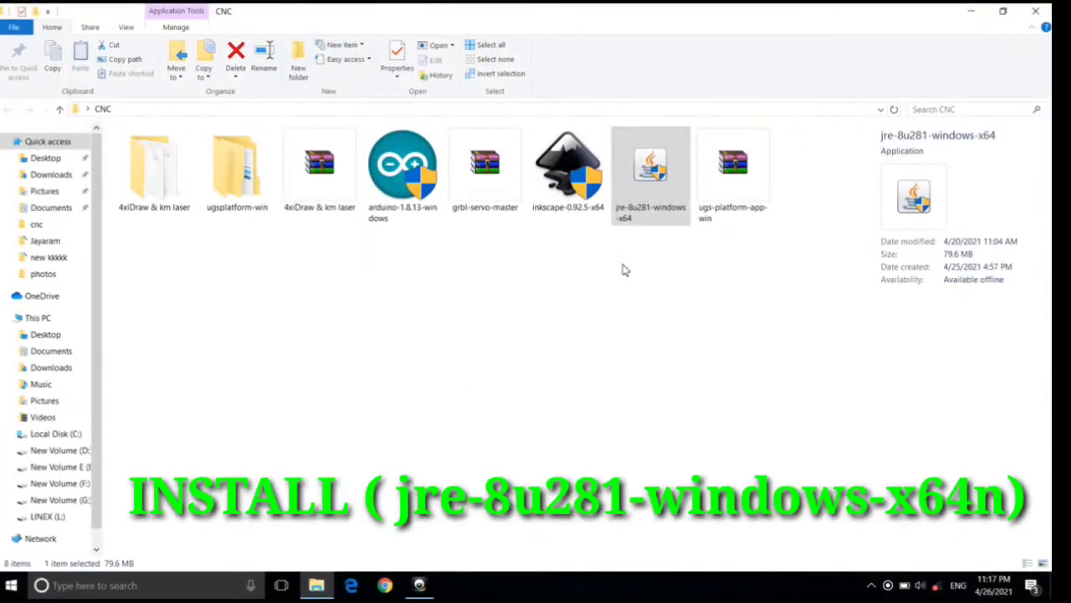
- Install Java from jre-8u281-windows-x64, keeping the default destination folder, and close the completed setup
{"action": "double_click", "coordinate": [629, 198]}
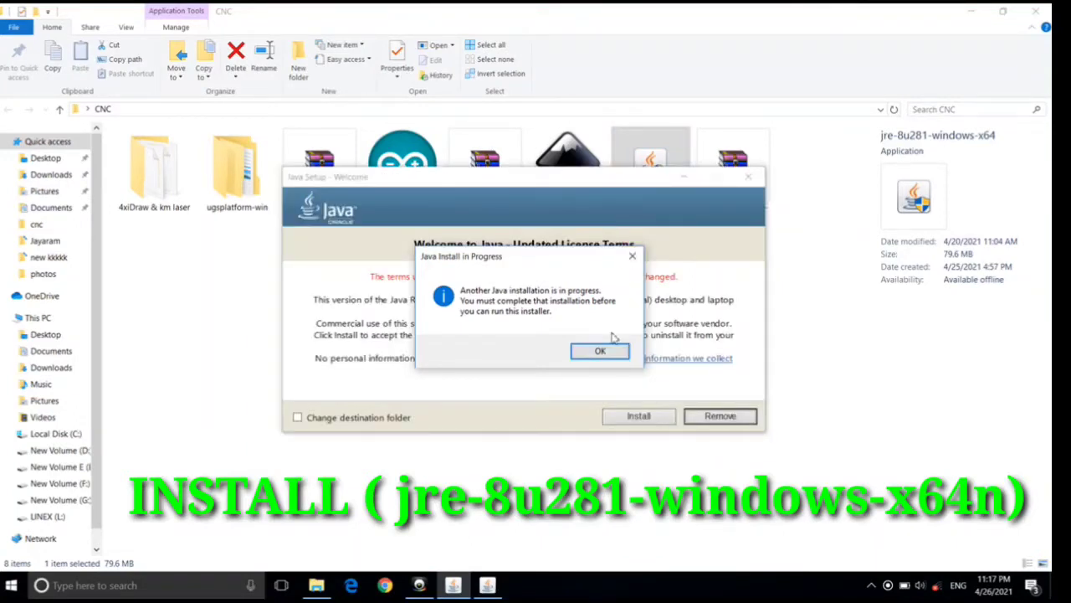
{"action": "left_click", "coordinate": [607, 351]}
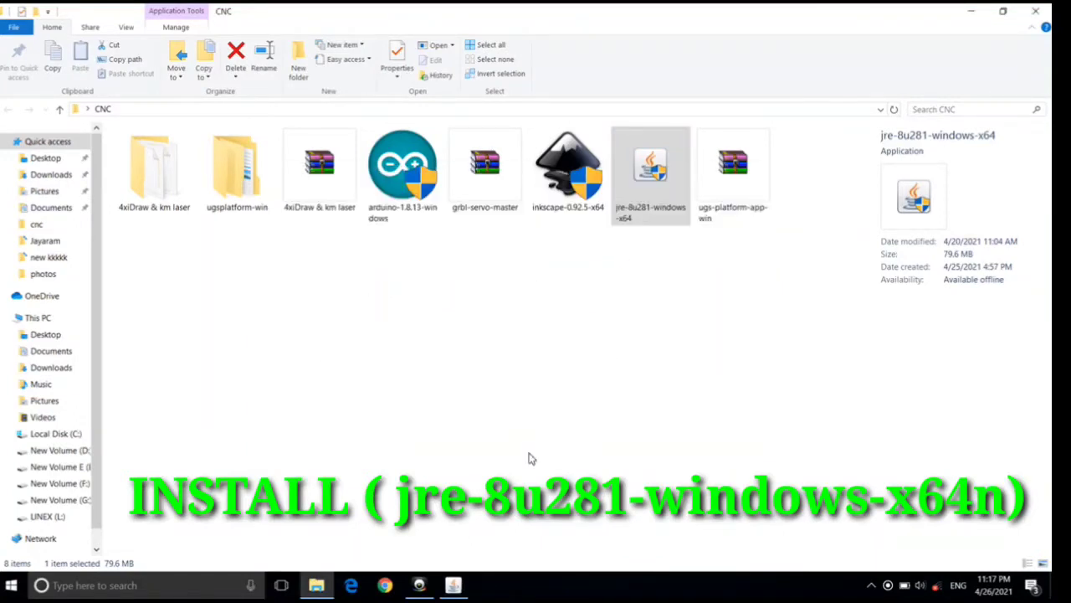
{"action": "left_click", "coordinate": [456, 586]}
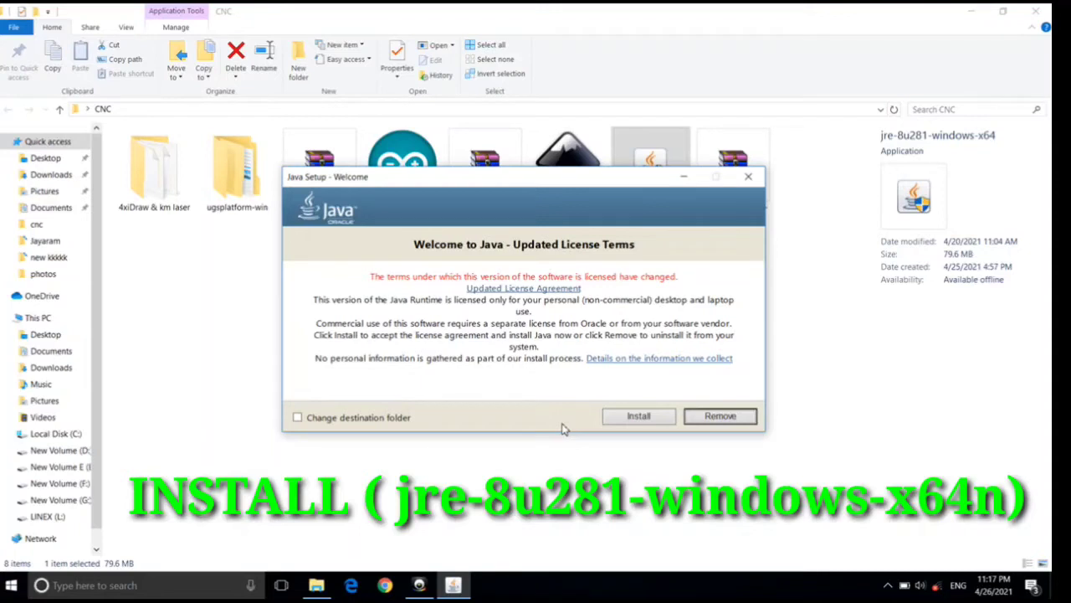
{"action": "left_click", "coordinate": [638, 416]}
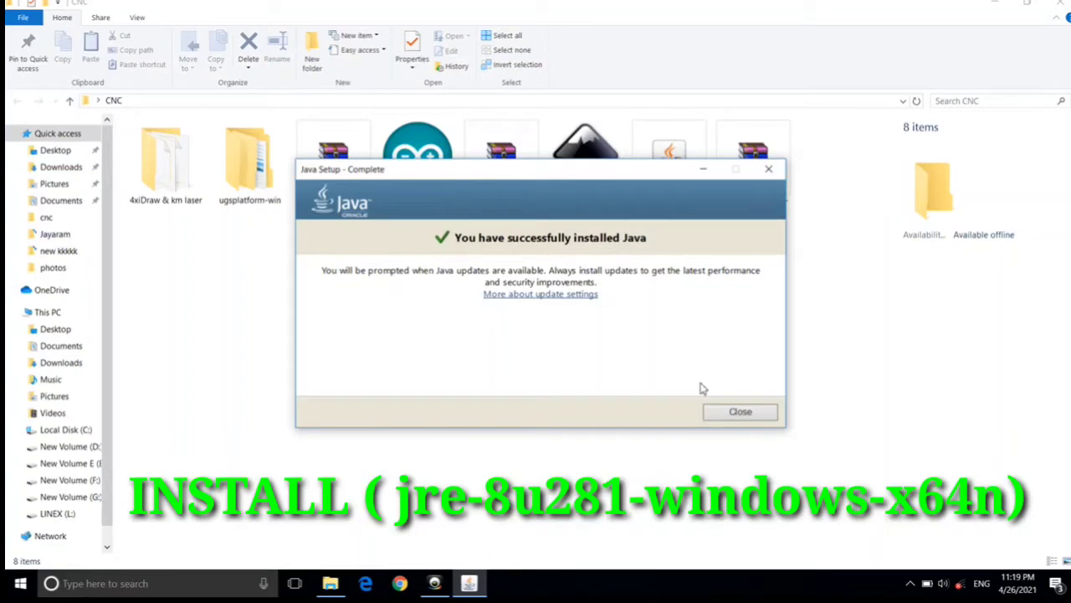
{"action": "left_click", "coordinate": [740, 411]}
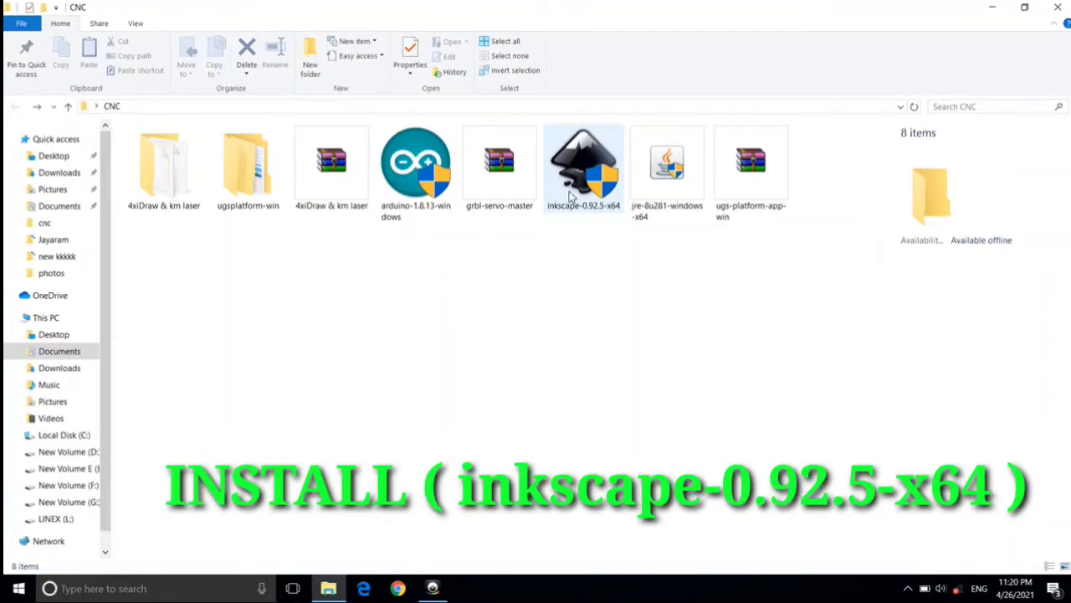
- Install Inkscape from inkscape-0.92.5-x64 in English to C:\Program Files\Inkscape, and finish the setup with Run Inkscape enabled
{"action": "left_click", "coordinate": [571, 195]}
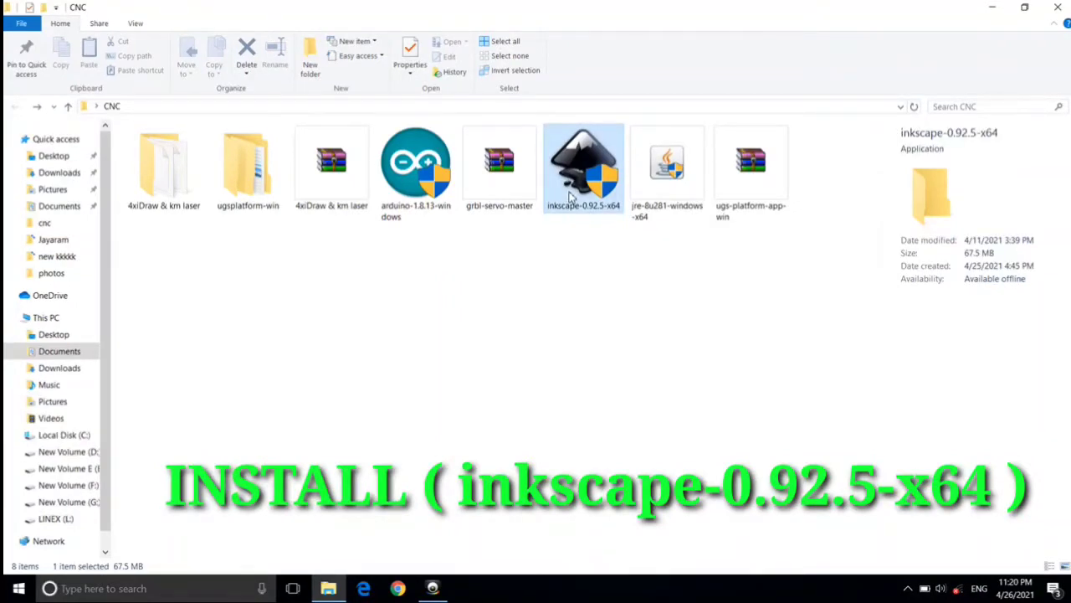
{"action": "double_click", "coordinate": [571, 195]}
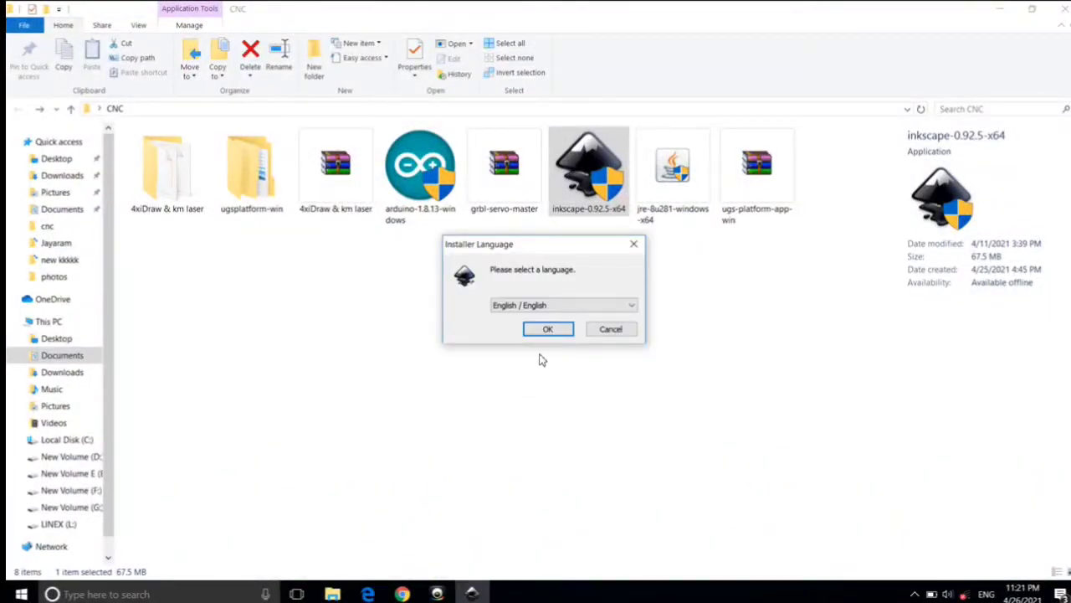
{"action": "left_click", "coordinate": [547, 329]}
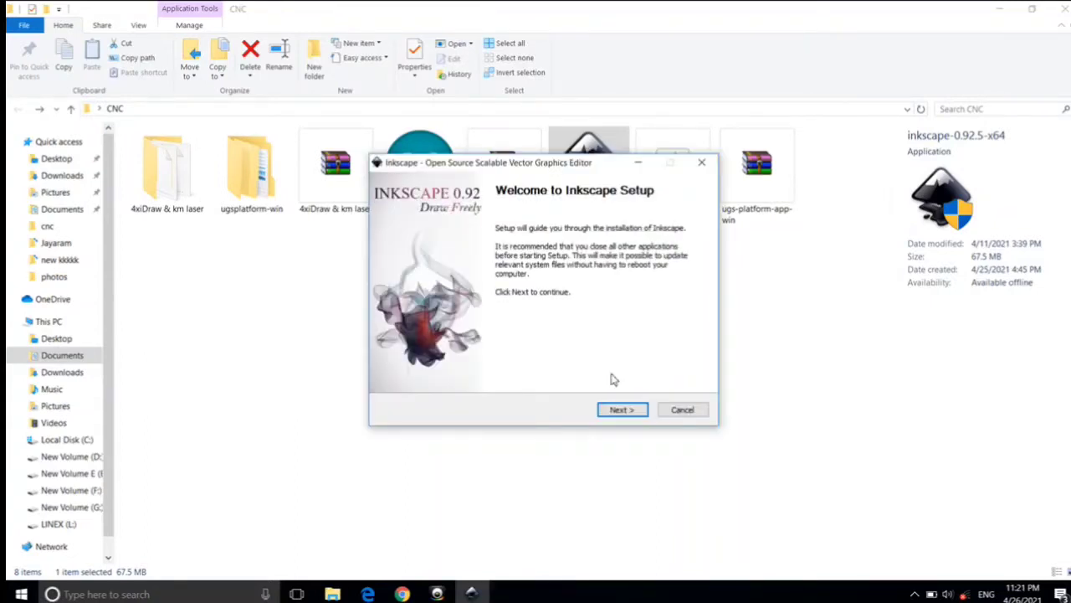
{"action": "left_click", "coordinate": [620, 410]}
{"action": "left_click", "coordinate": [619, 410]}
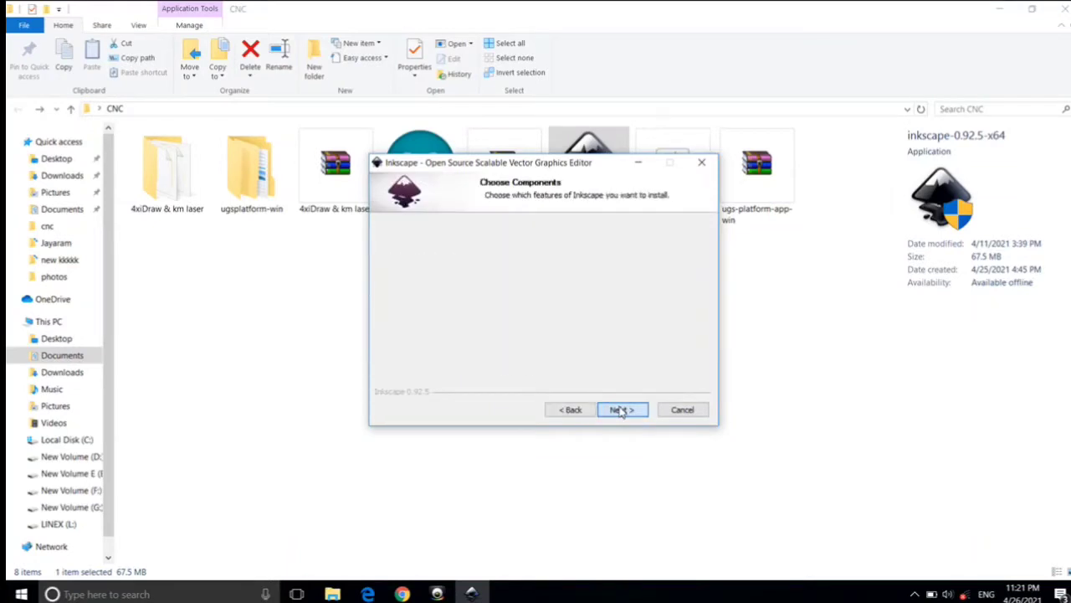
{"action": "left_click", "coordinate": [624, 411]}
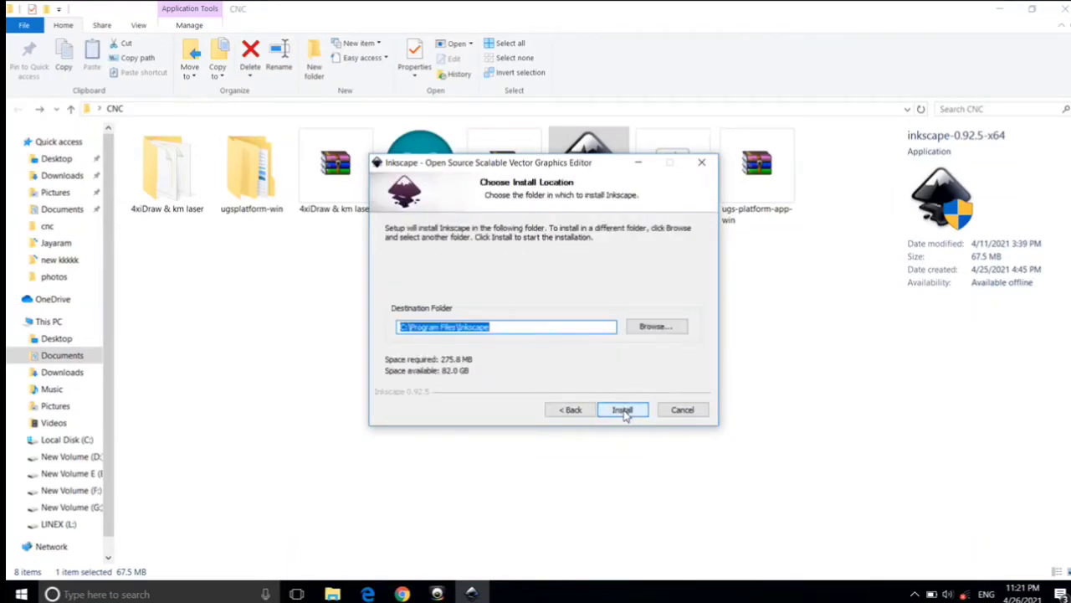
{"action": "left_click", "coordinate": [624, 411]}
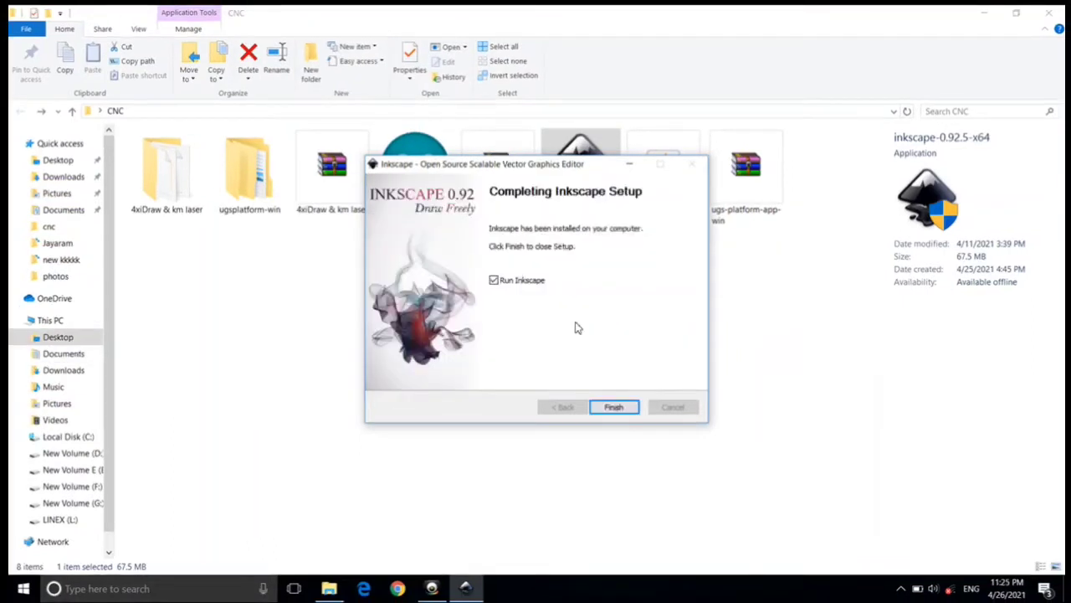
{"action": "left_click", "coordinate": [615, 408]}
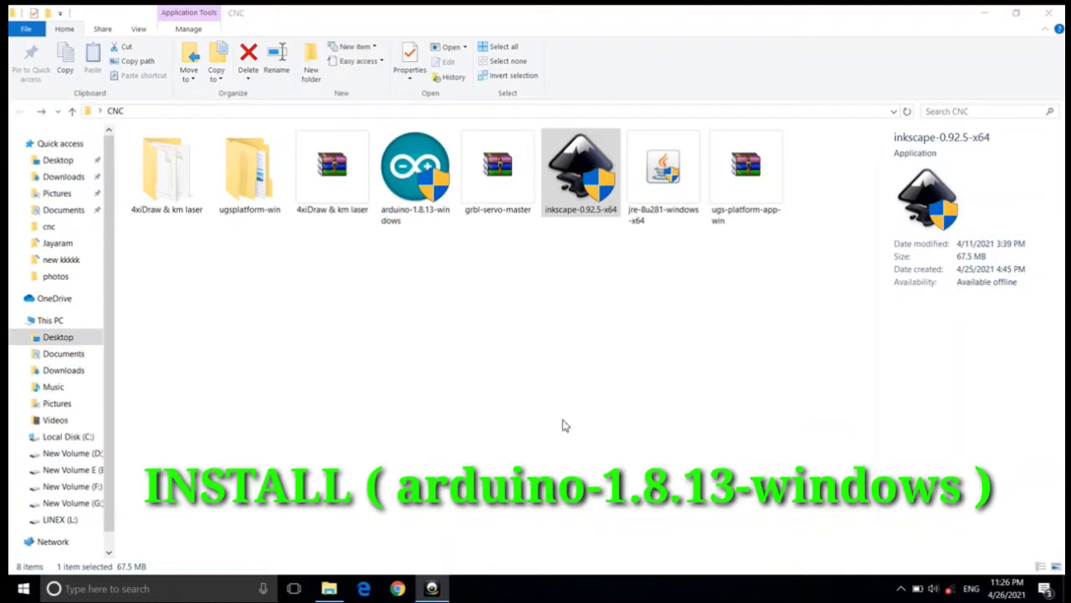
- Install Arduino from arduino-1.8.13-windows with all components to C:\Program Files (x86)\Arduino, and close the completed setup
{"action": "left_click", "coordinate": [427, 216]}
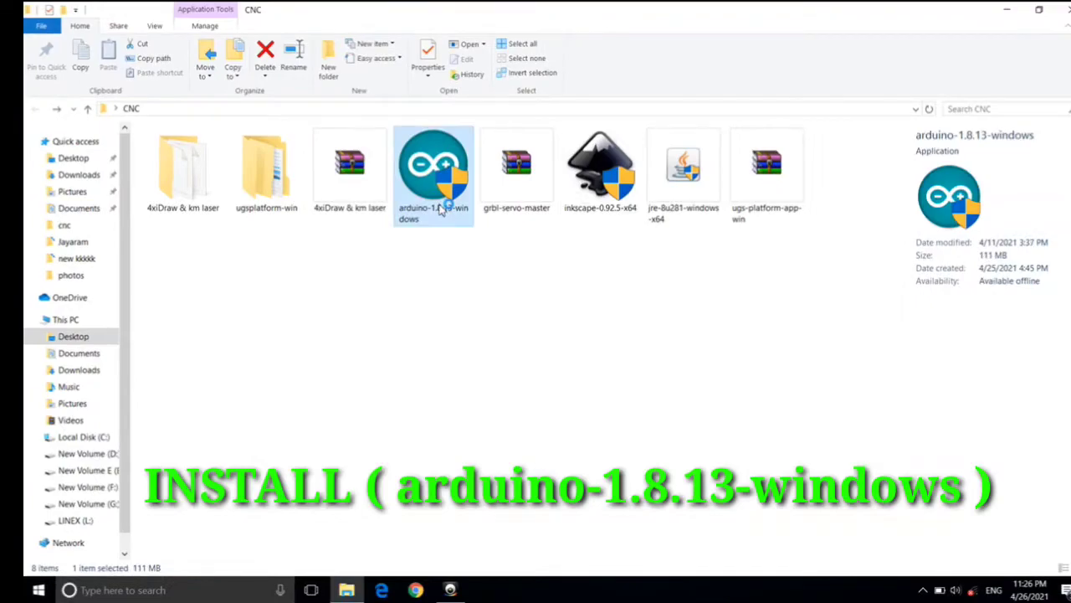
{"action": "double_click", "coordinate": [441, 211]}
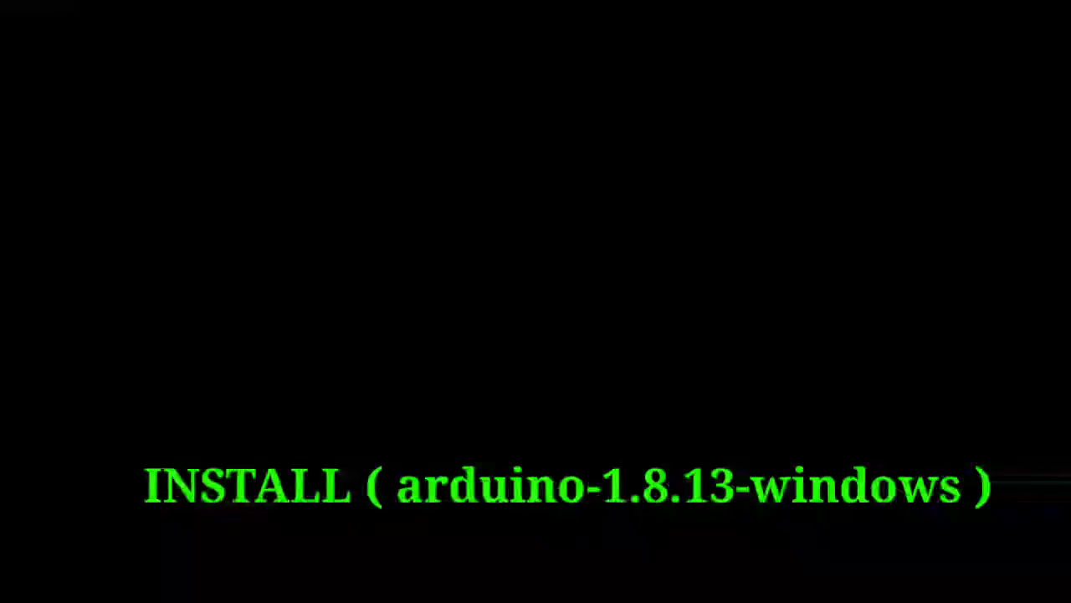
{"action": "left_click", "coordinate": [493, 406]}
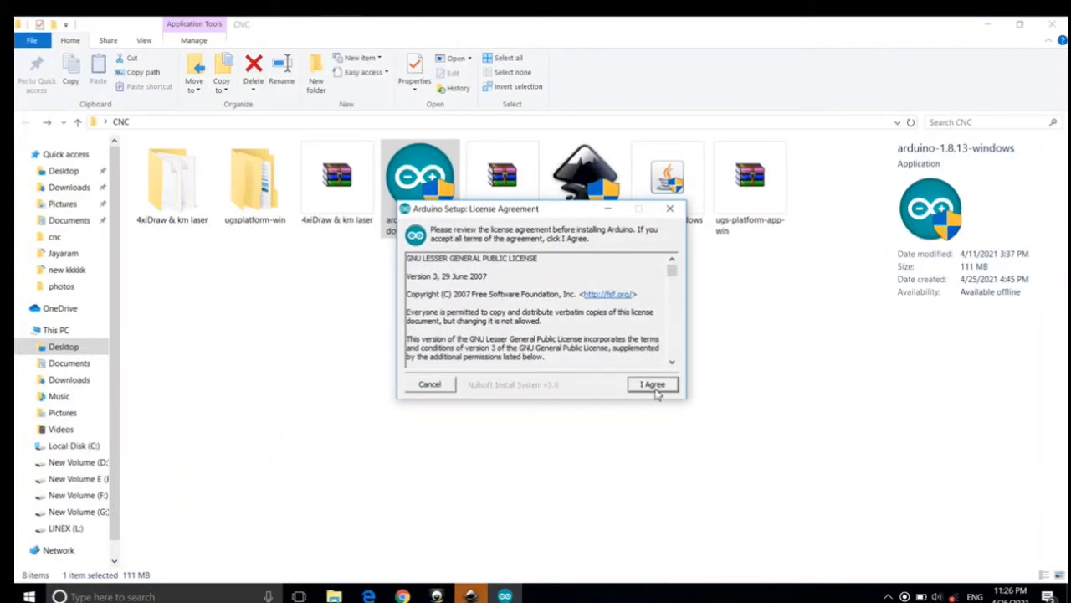
{"action": "left_click", "coordinate": [654, 386]}
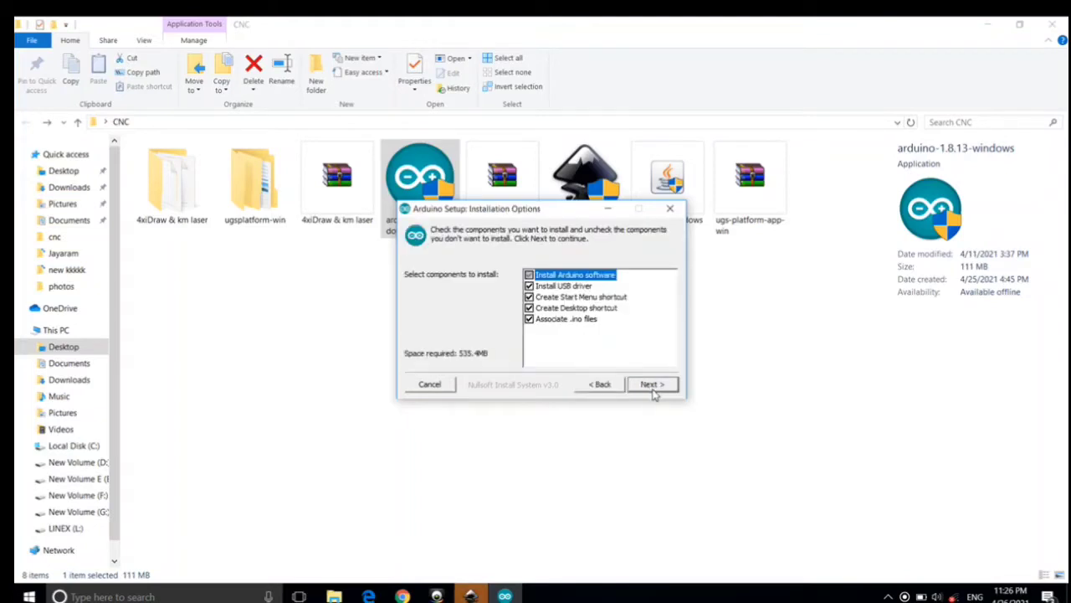
{"action": "left_click", "coordinate": [651, 387]}
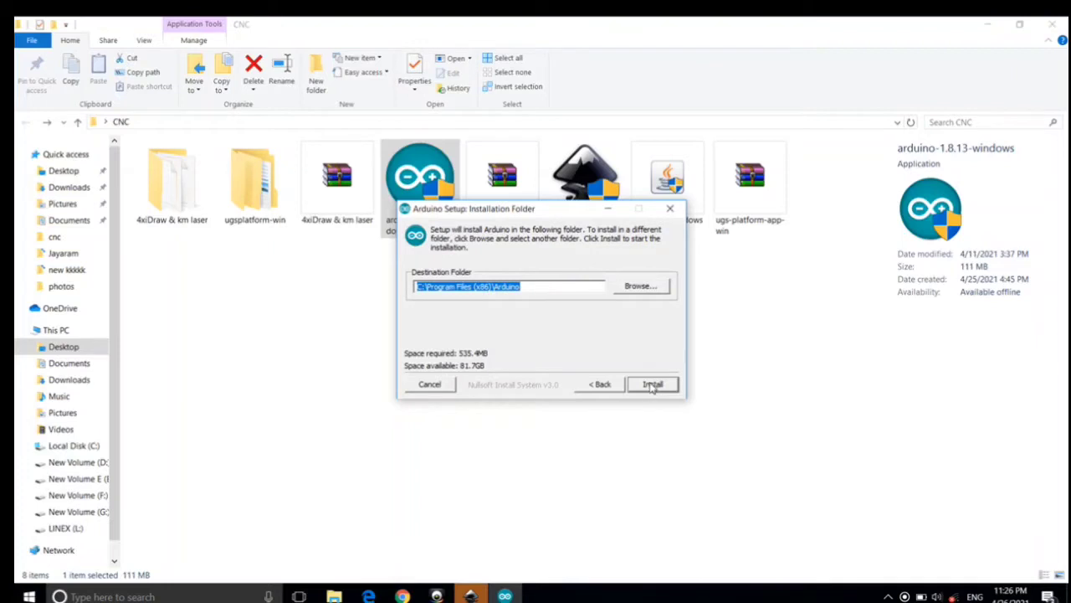
{"action": "left_click", "coordinate": [652, 386]}
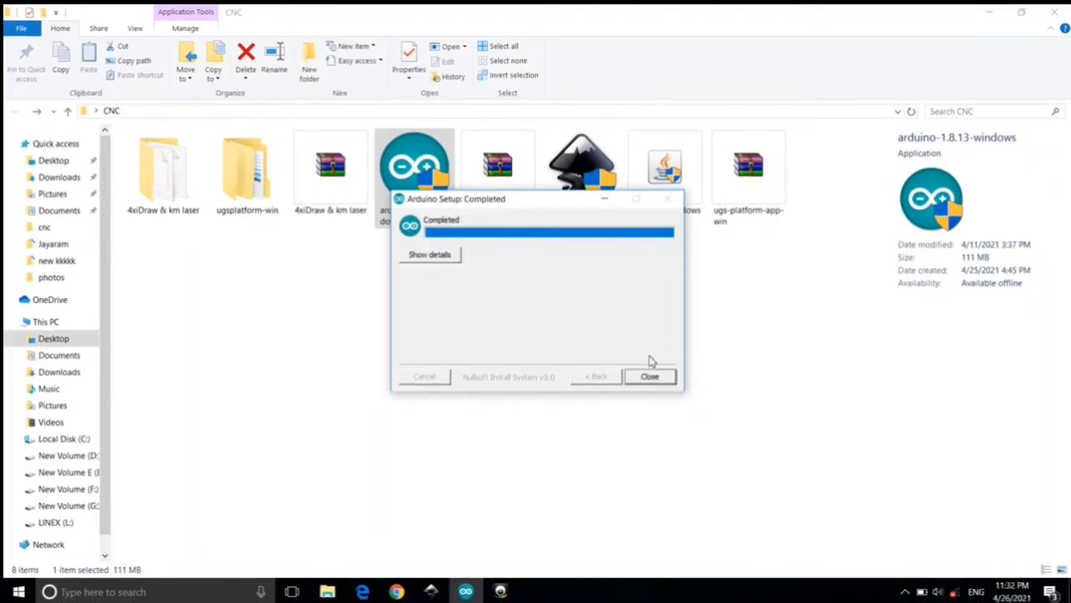
{"action": "left_click", "coordinate": [651, 378]}
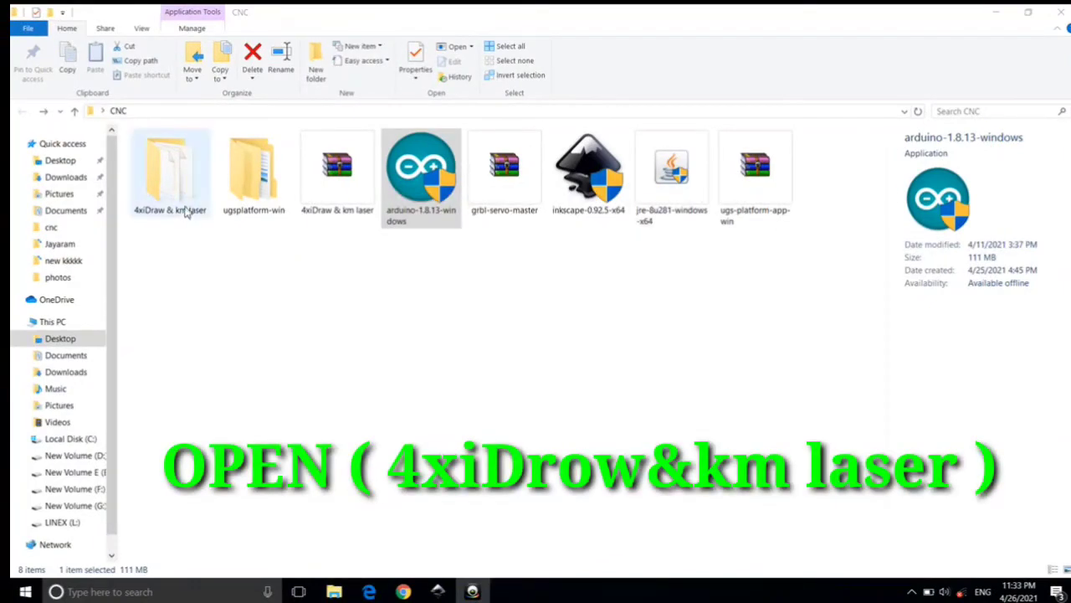
- Copy all items inside the extracted 4xiDraw & km laser folder
{"action": "double_click", "coordinate": [186, 213]}
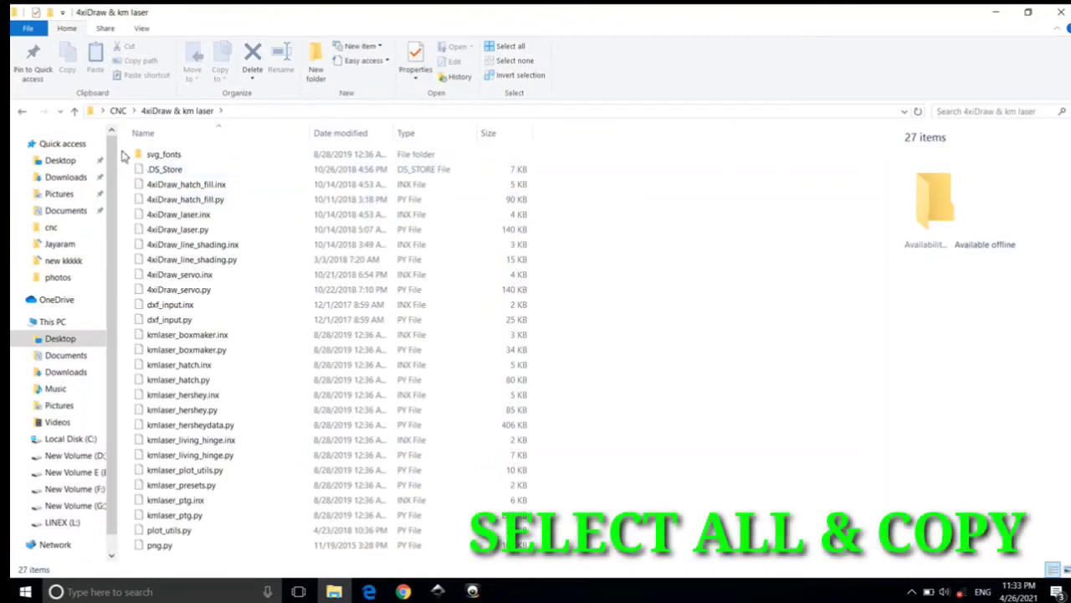
{"action": "left_click_drag", "start_coordinate": [128, 155], "coordinate": [214, 552]}
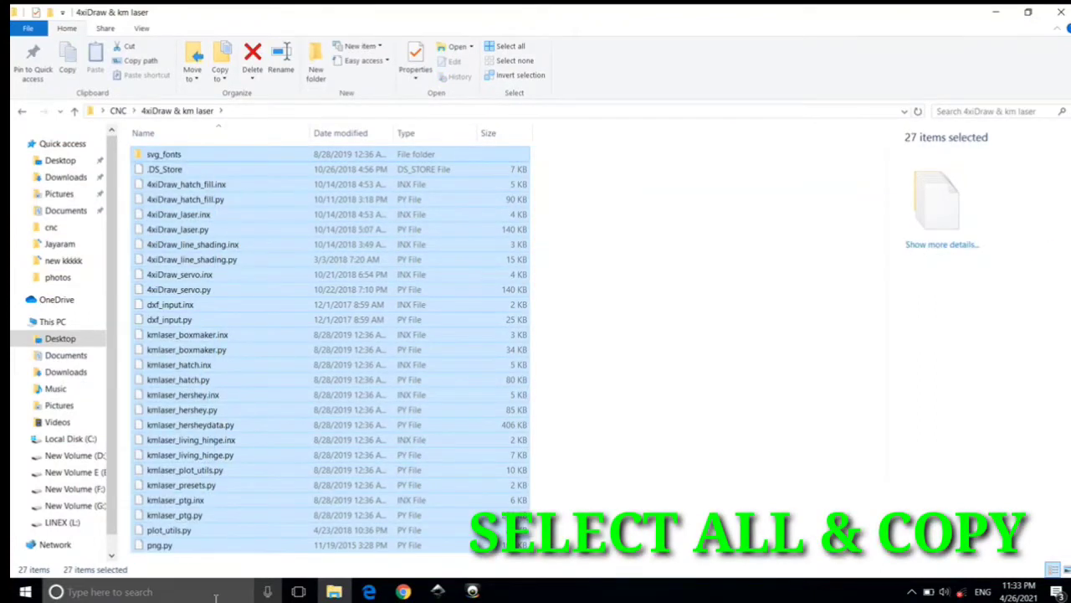
{"action": "right_click", "coordinate": [221, 204]}
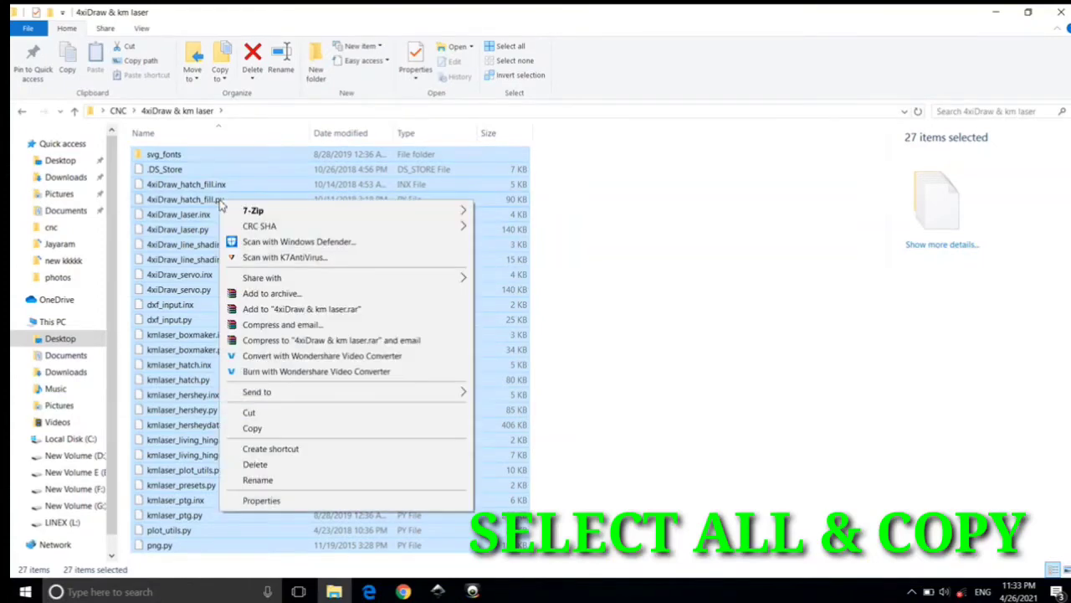
{"action": "left_click", "coordinate": [253, 428]}
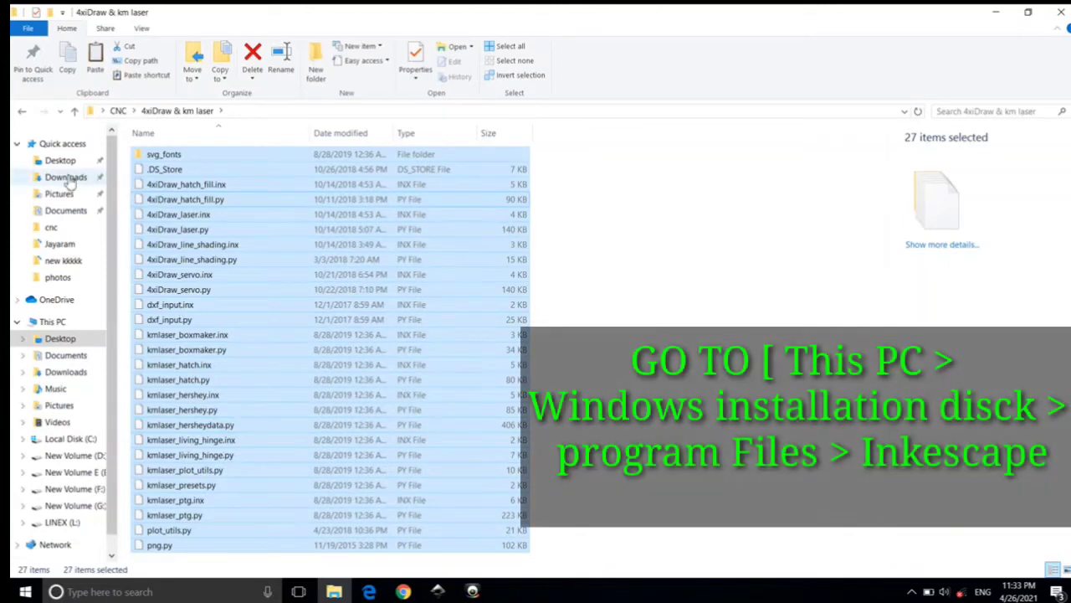
- Go to the extensions folder at C:\Program Files\Inkscape\share\extensions
{"action": "left_click", "coordinate": [74, 325]}
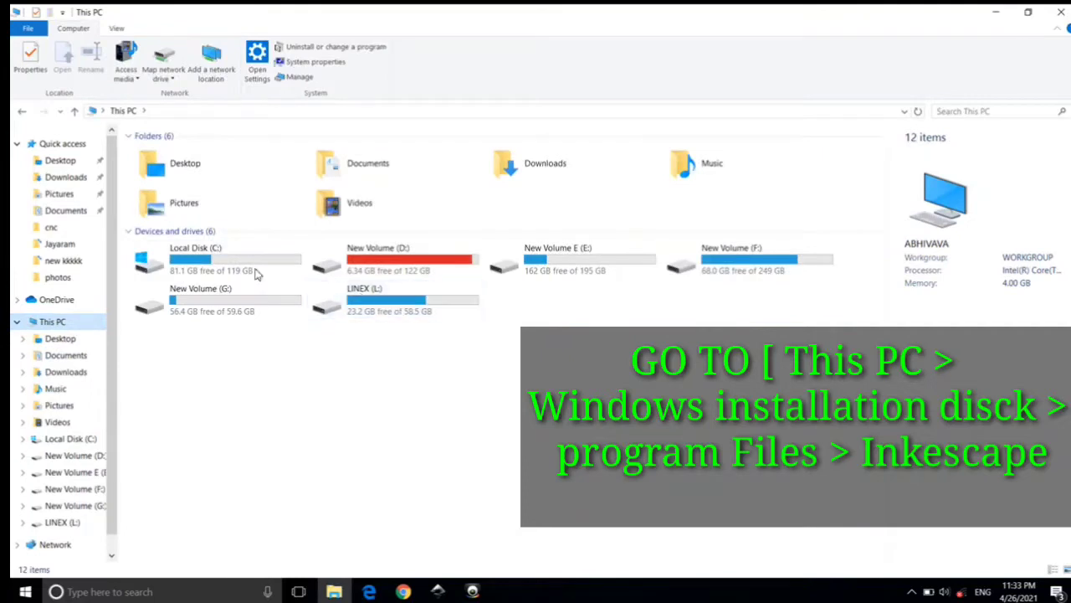
{"action": "double_click", "coordinate": [243, 276]}
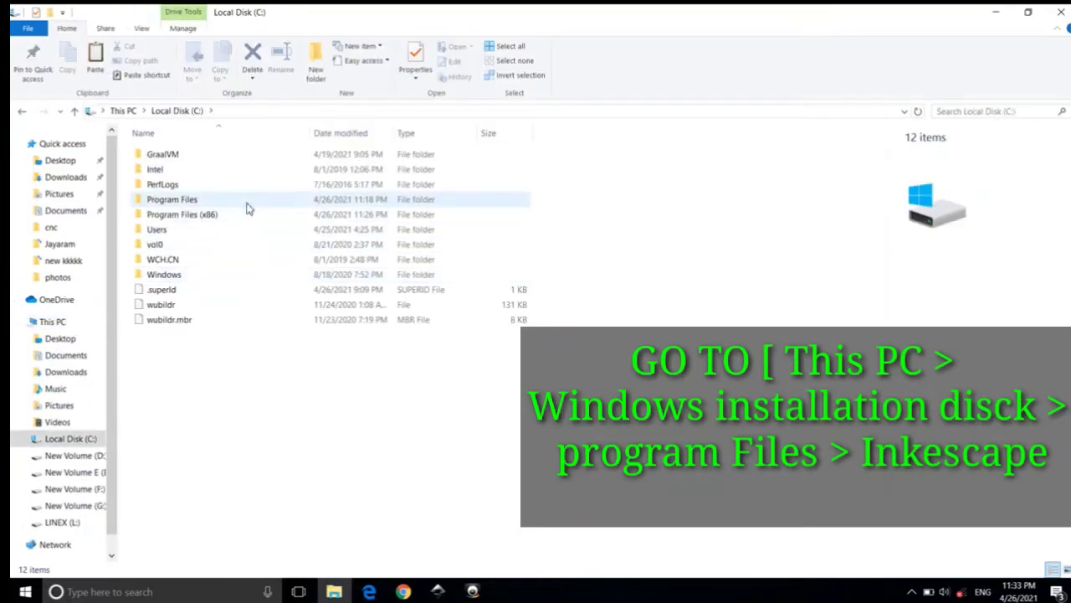
{"action": "left_click", "coordinate": [251, 203]}
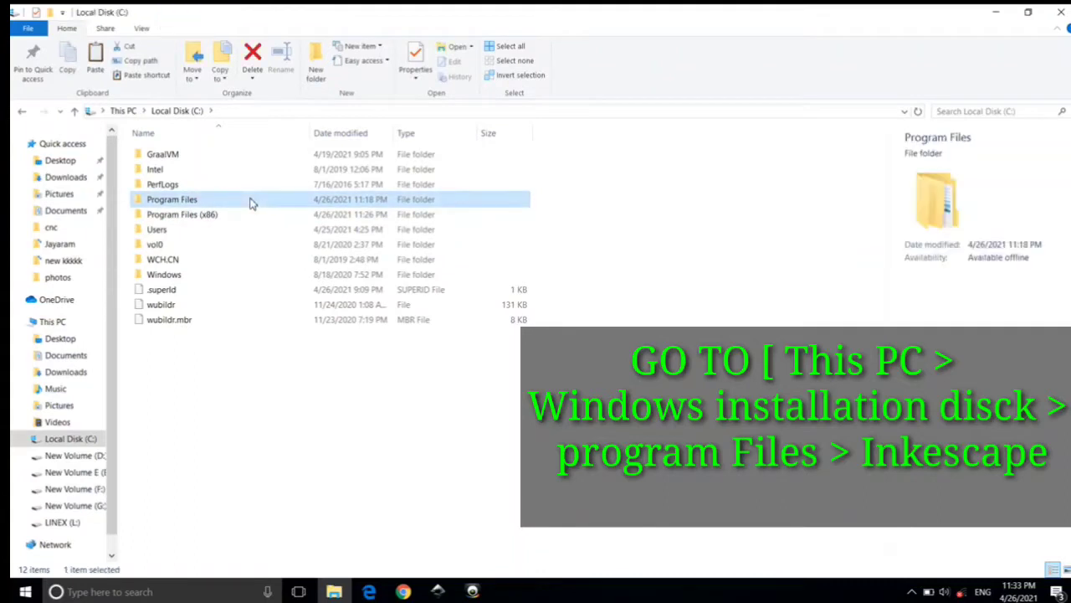
{"action": "double_click", "coordinate": [252, 203]}
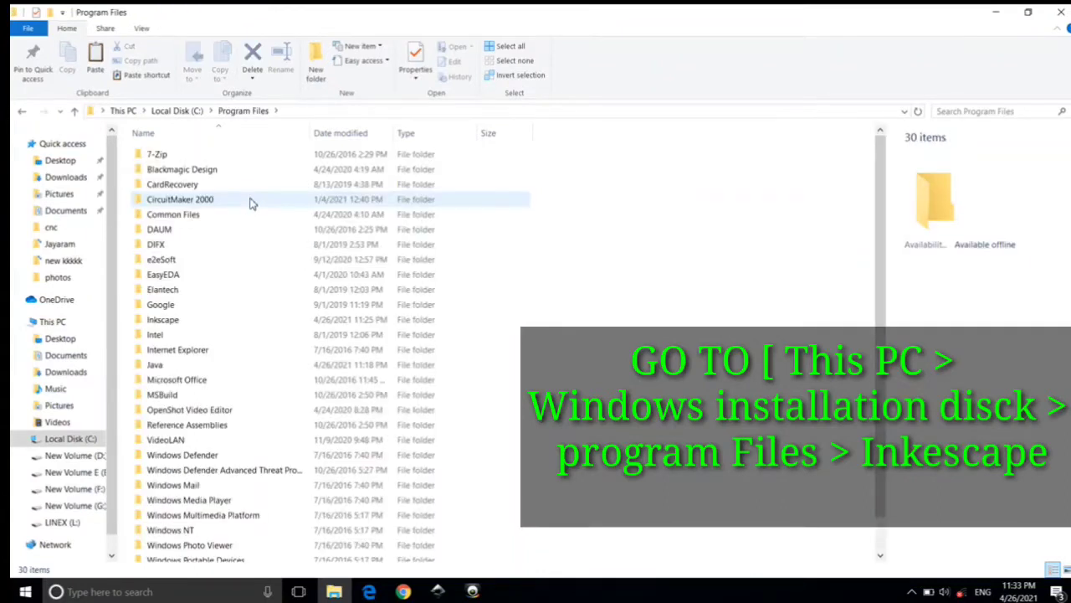
{"action": "left_click", "coordinate": [233, 327]}
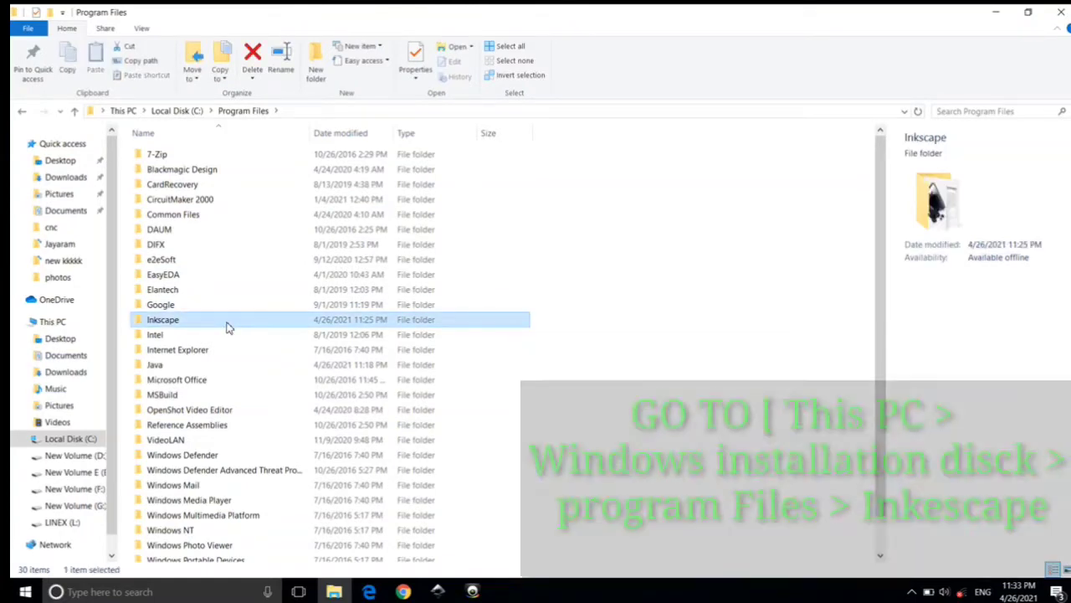
{"action": "double_click", "coordinate": [226, 326]}
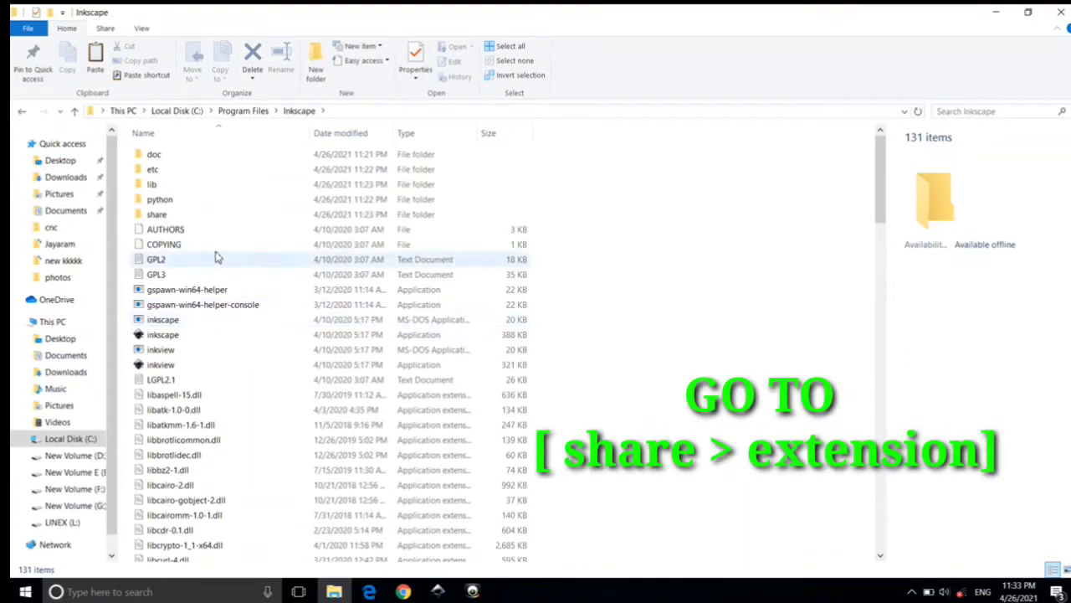
{"action": "left_click", "coordinate": [205, 219]}
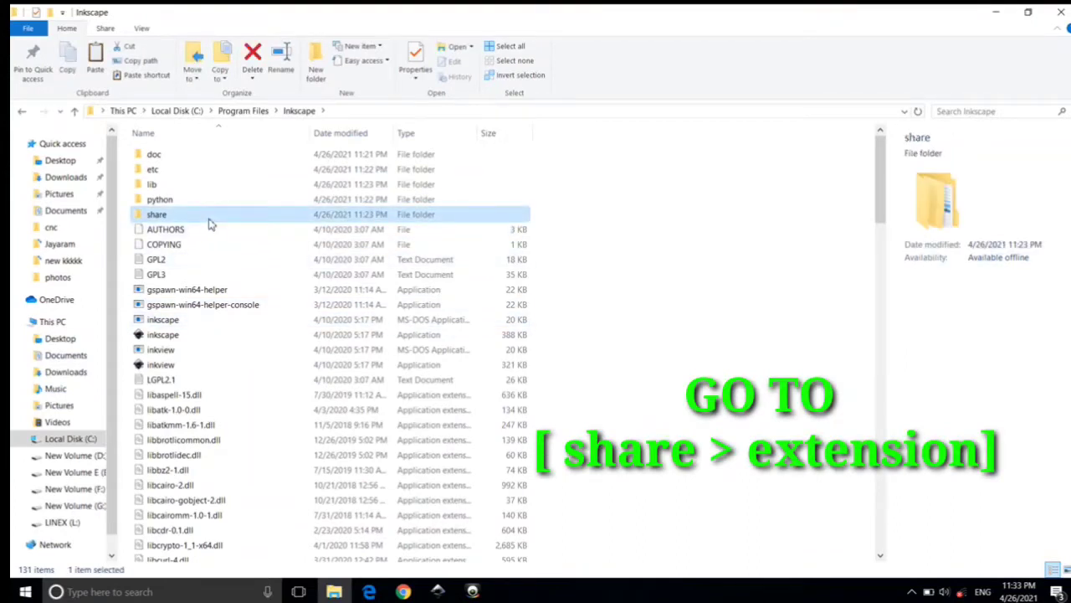
{"action": "double_click", "coordinate": [209, 220]}
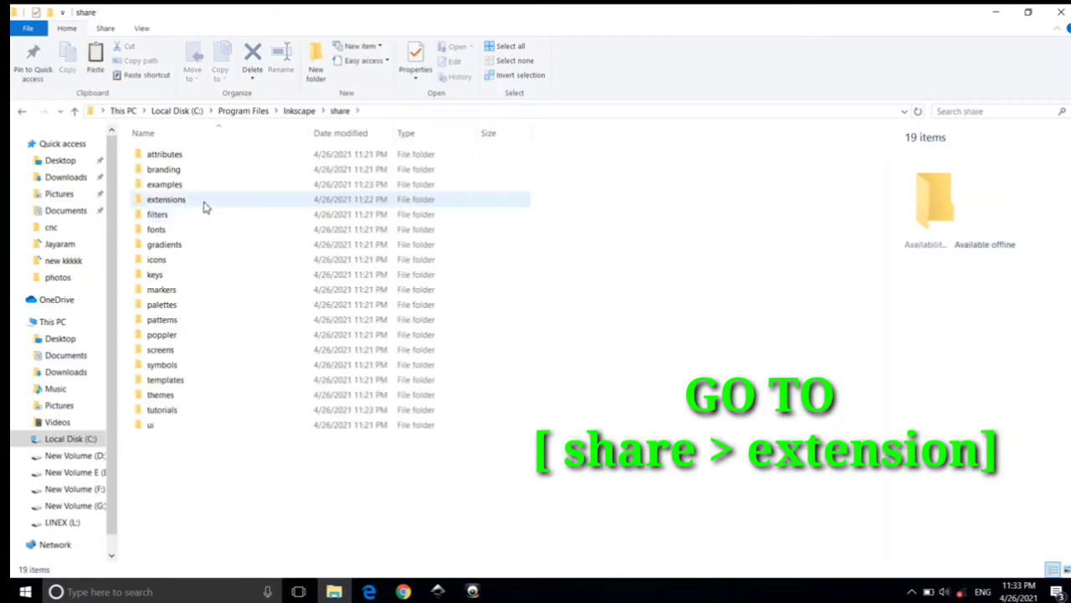
{"action": "left_click", "coordinate": [210, 208]}
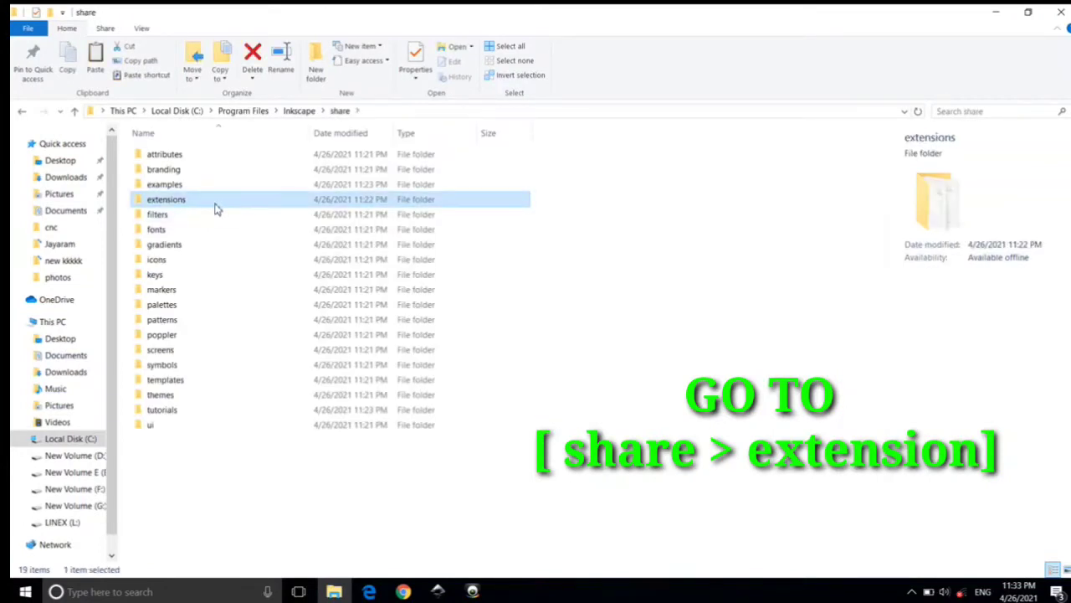
{"action": "double_click", "coordinate": [215, 205]}
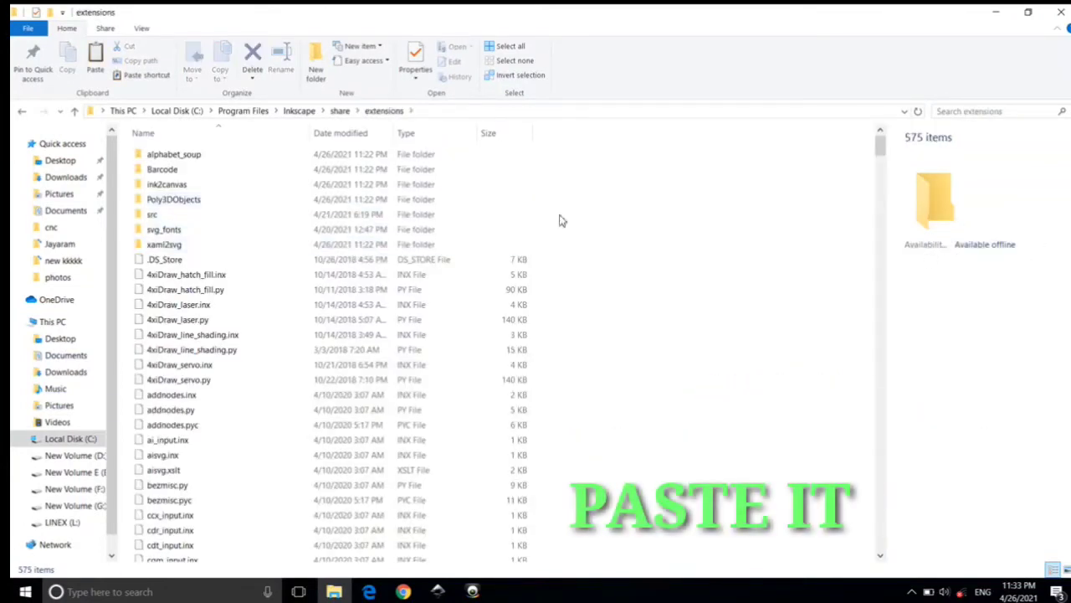
- Paste the copied 4xiDraw & km laser items into the extensions folder, replacing same-named files and granting administrator permission
{"action": "right_click", "coordinate": [650, 225]}
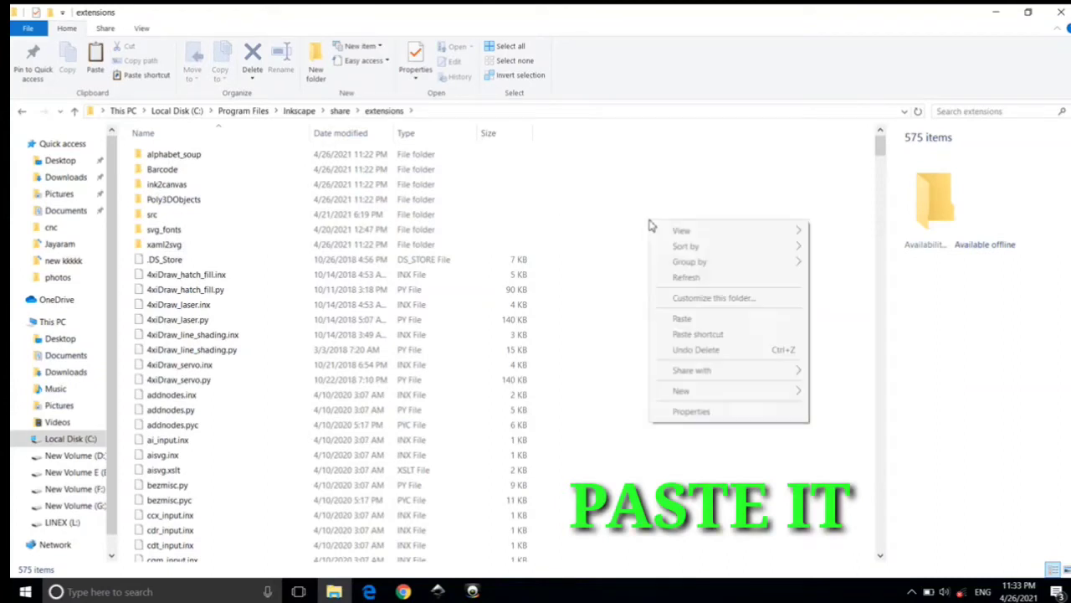
{"action": "left_click", "coordinate": [691, 318]}
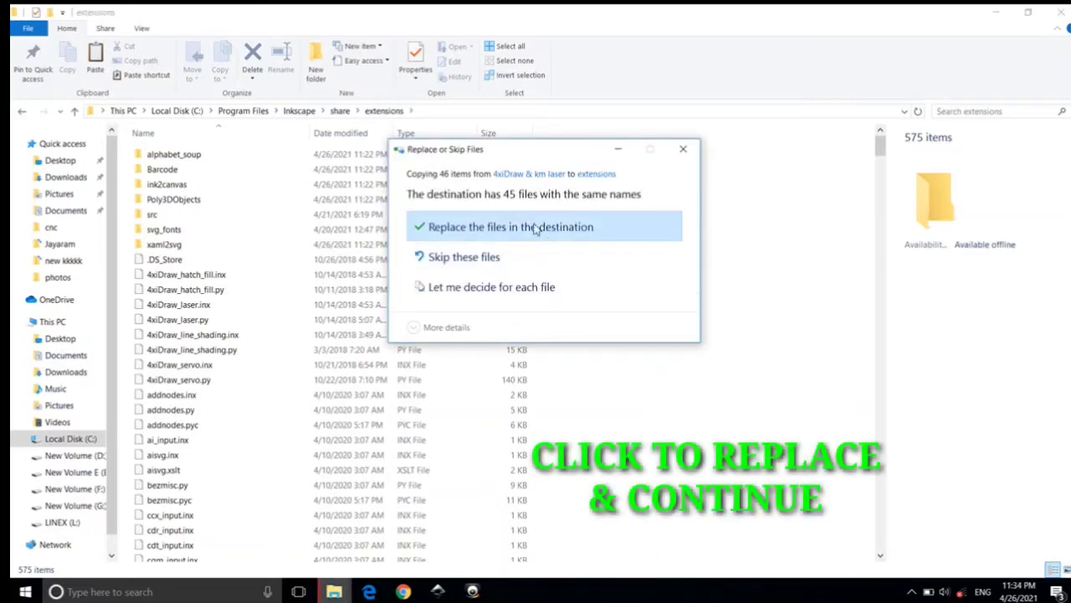
{"action": "left_click", "coordinate": [534, 227]}
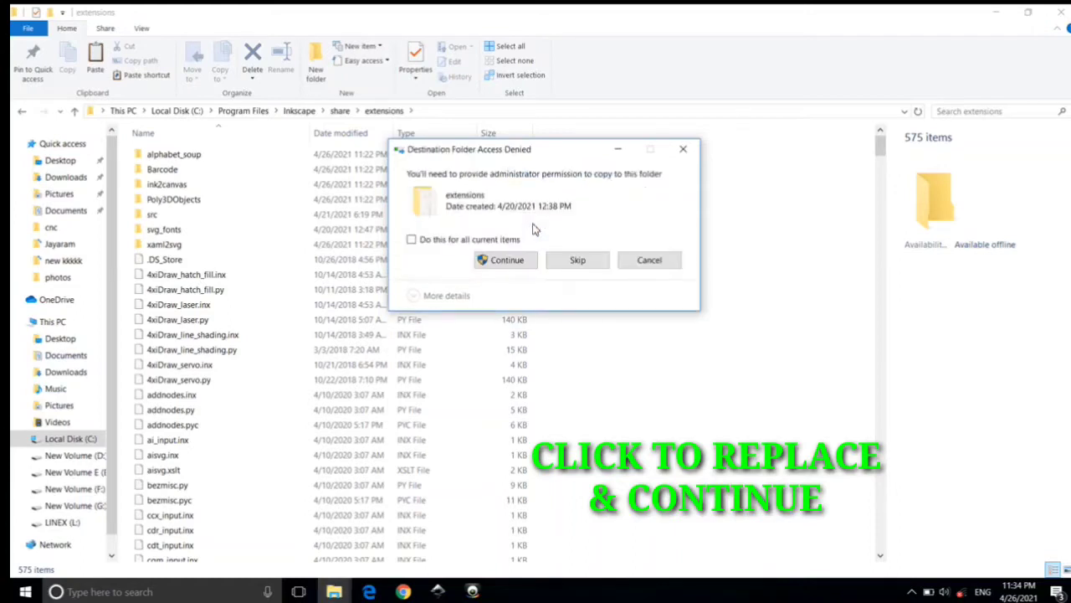
{"action": "left_click", "coordinate": [506, 262]}
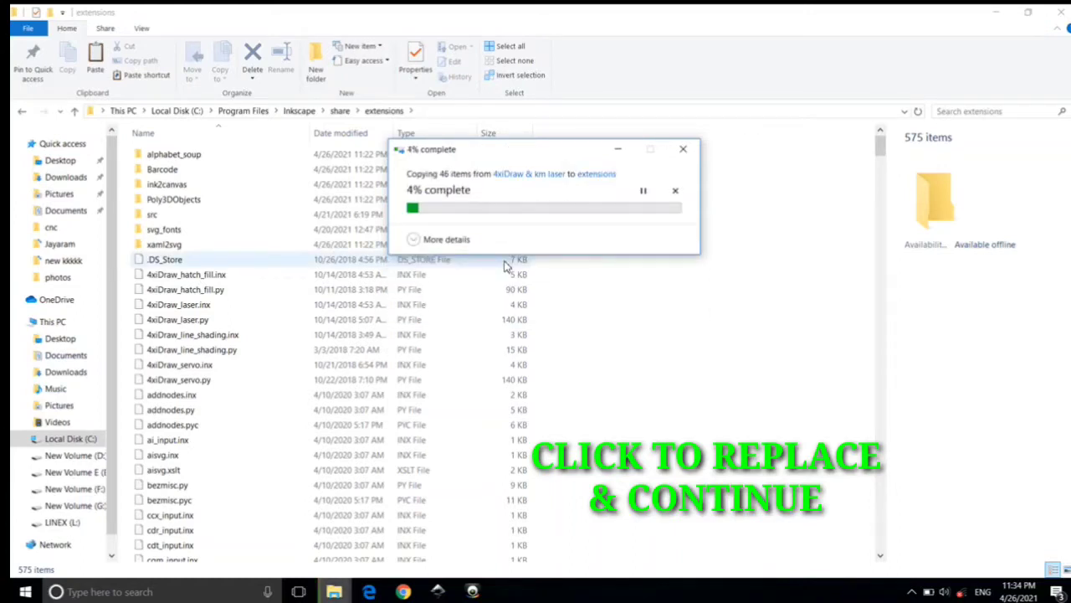
{"action": "left_click", "coordinate": [506, 265]}
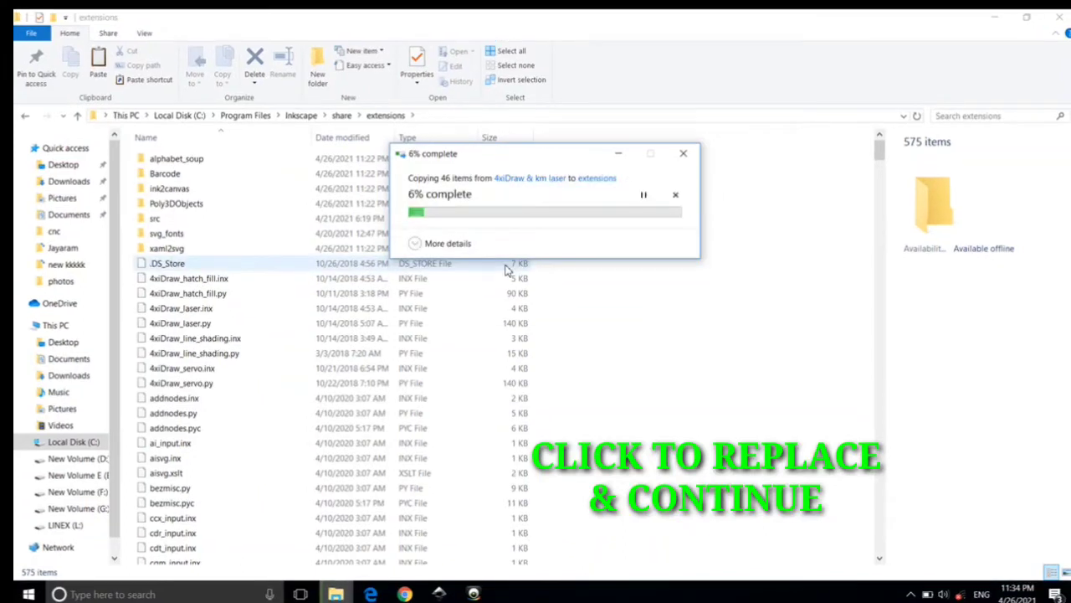
{"action": "left_click", "coordinate": [507, 265]}
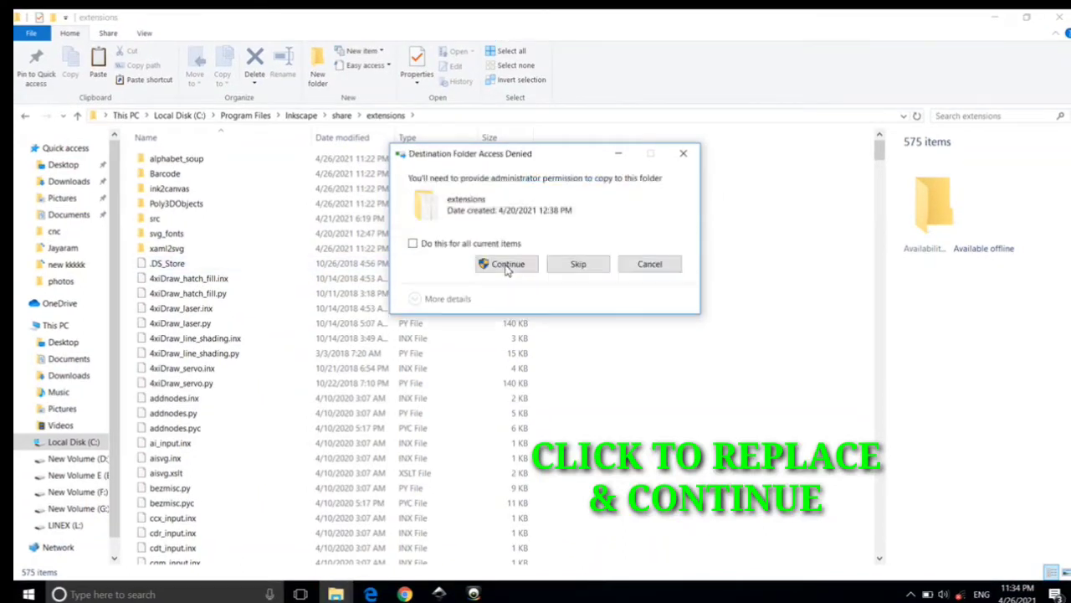
{"action": "left_click", "coordinate": [506, 266]}
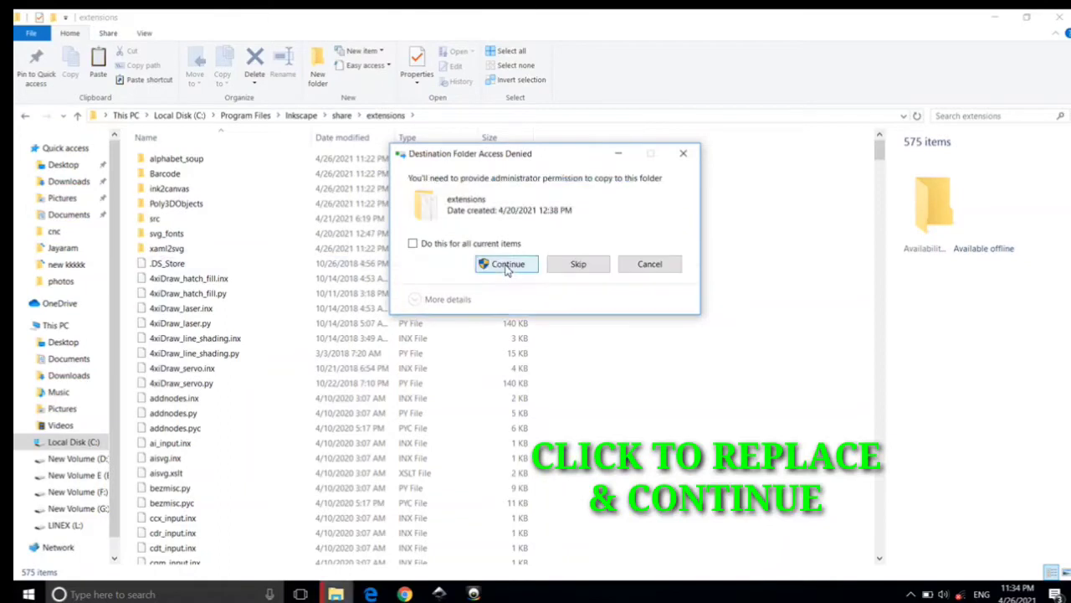
{"action": "left_click", "coordinate": [506, 268]}
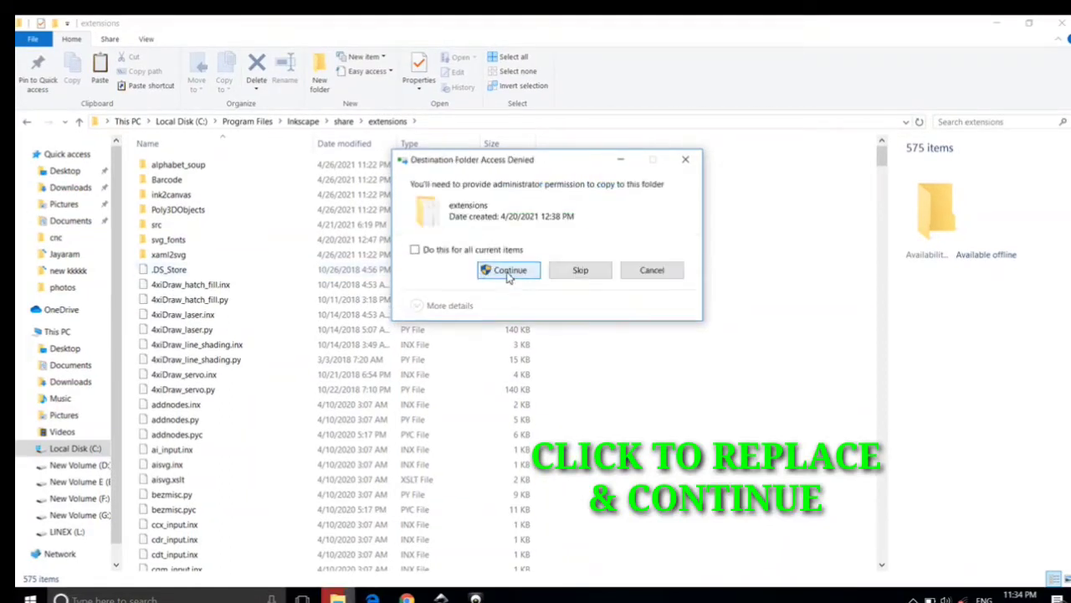
{"action": "left_click", "coordinate": [508, 272]}
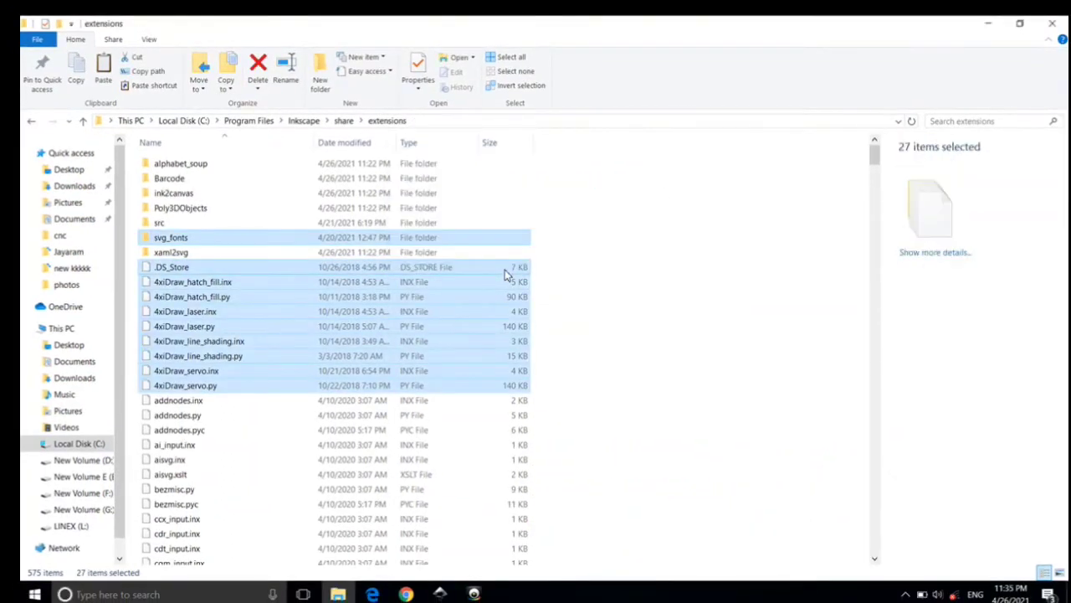
{"action": "left_click", "coordinate": [607, 267]}
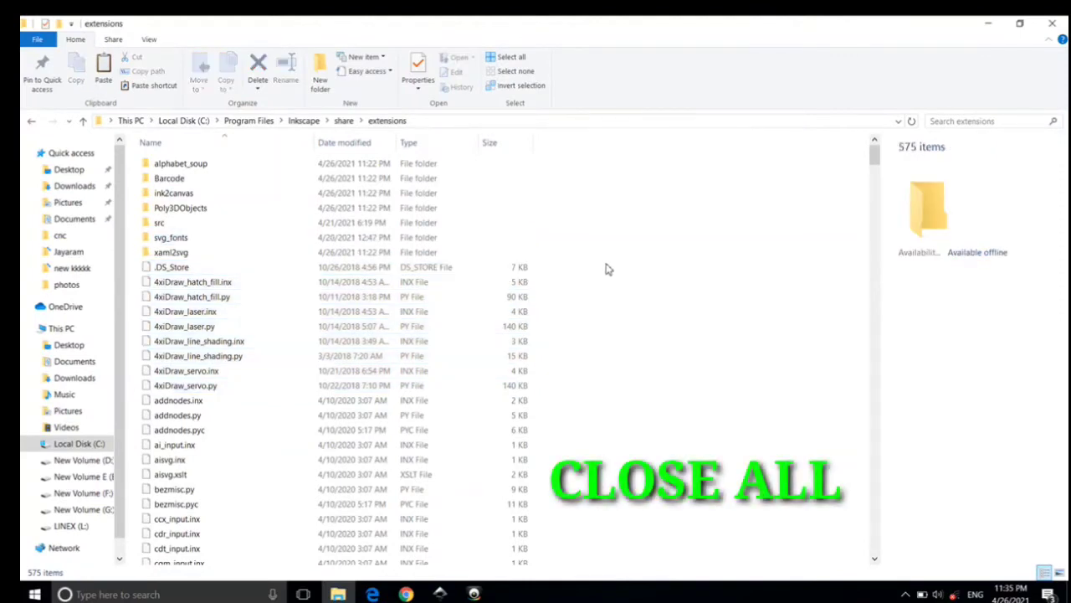
- Return to the CNC folder and minimize the open windows to reach the desktop
{"action": "left_click", "coordinate": [33, 122]}
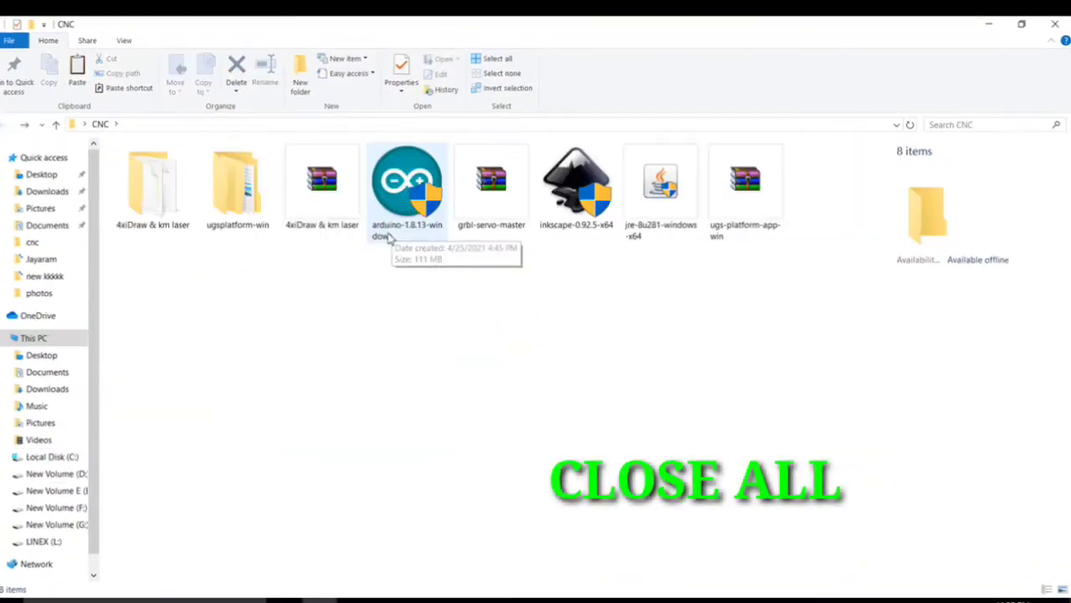
{"action": "left_click", "coordinate": [996, 20]}
{"action": "left_click", "coordinate": [997, 19]}
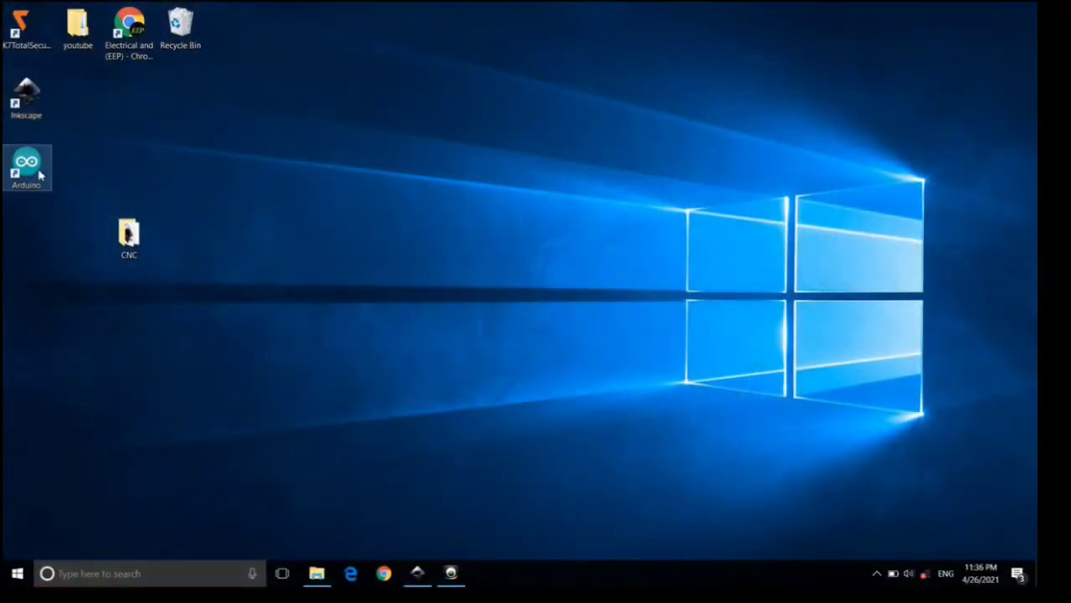
- Move the Arduino and Inkscape desktop shortcuts to either side of the CNC folder
{"action": "left_click_drag", "start_coordinate": [37, 171], "coordinate": [89, 243]}
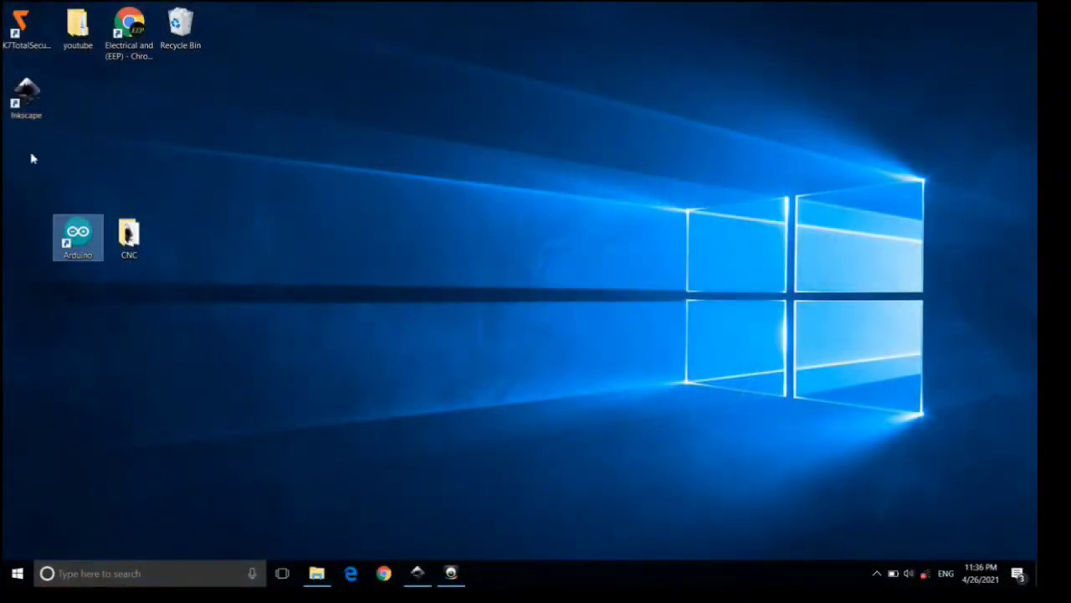
{"action": "left_click", "coordinate": [27, 101]}
{"action": "left_click_drag", "start_coordinate": [28, 101], "coordinate": [178, 243]}
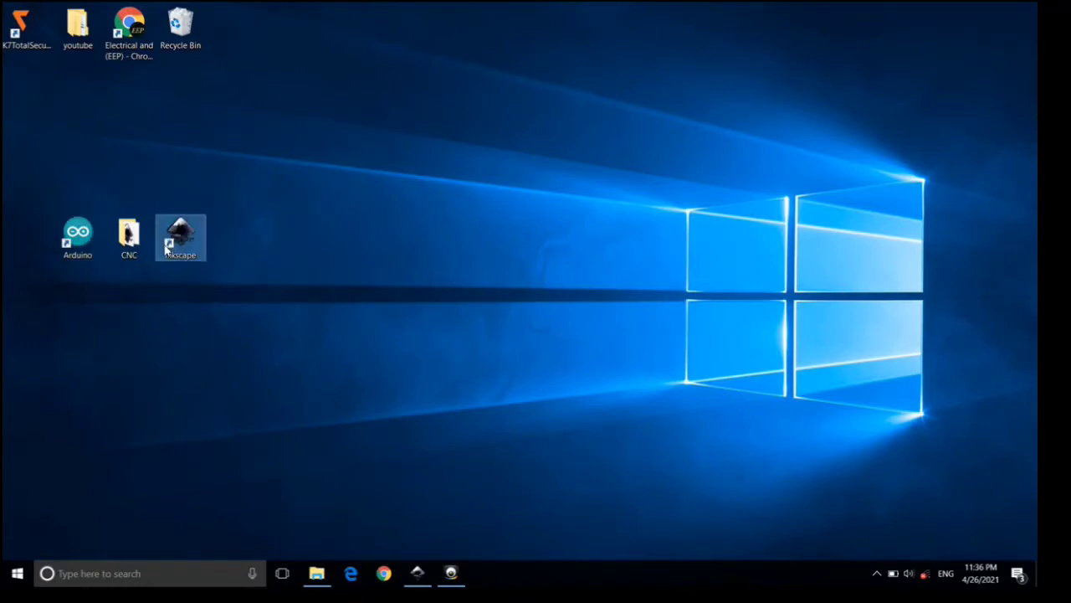
- Launch Arduino from its desktop shortcut and maximize the sketch window
{"action": "left_click", "coordinate": [84, 241]}
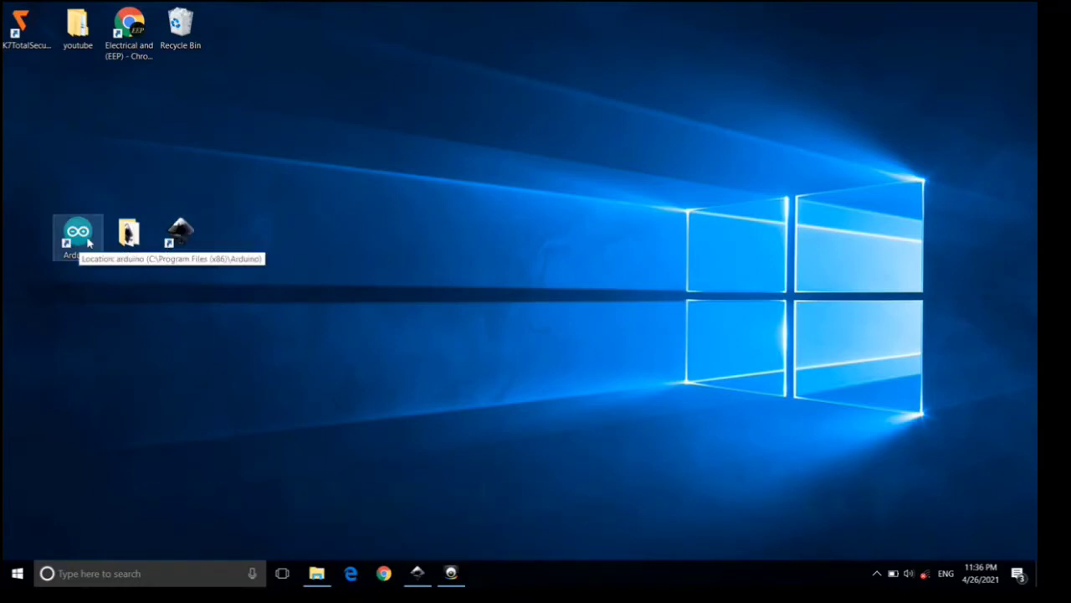
{"action": "double_click", "coordinate": [89, 242]}
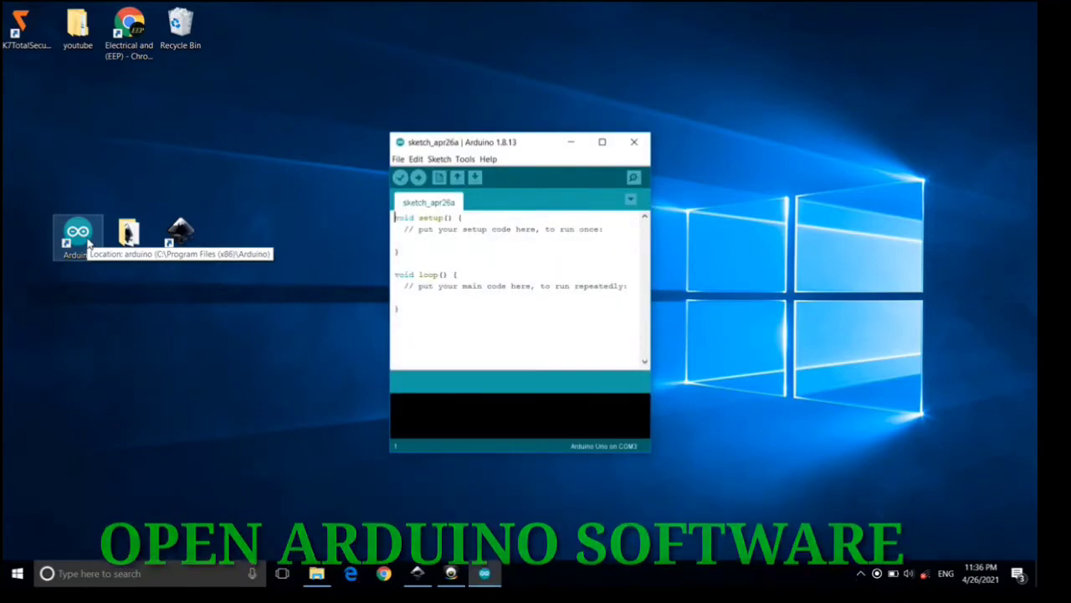
{"action": "left_click", "coordinate": [602, 142]}
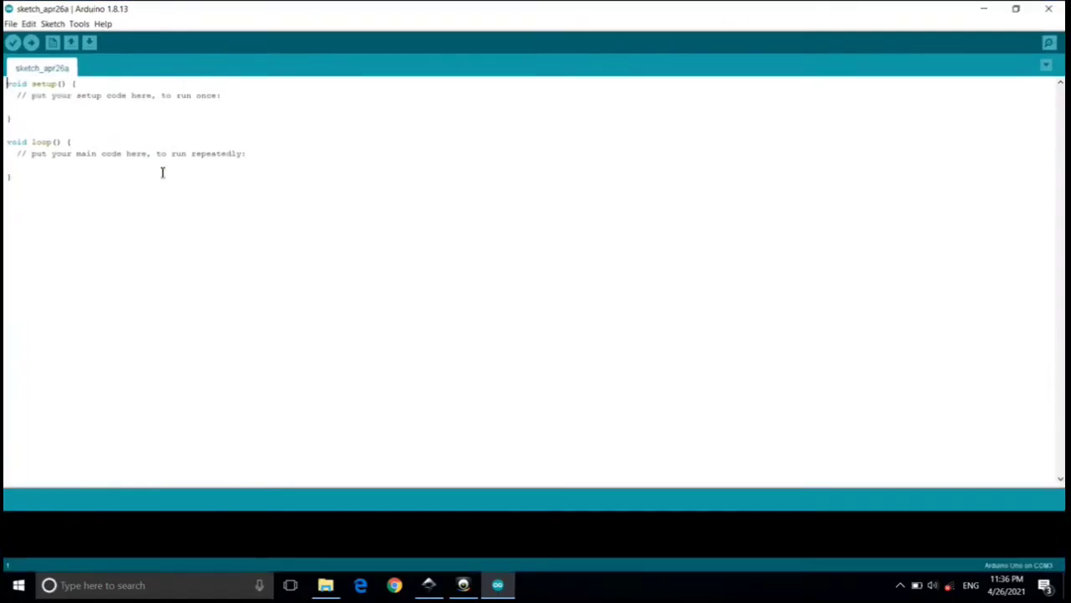
- Try to add grbl-servo-master.zip from the desktop's CNC folder as a ZIP library
{"action": "left_click", "coordinate": [57, 24]}
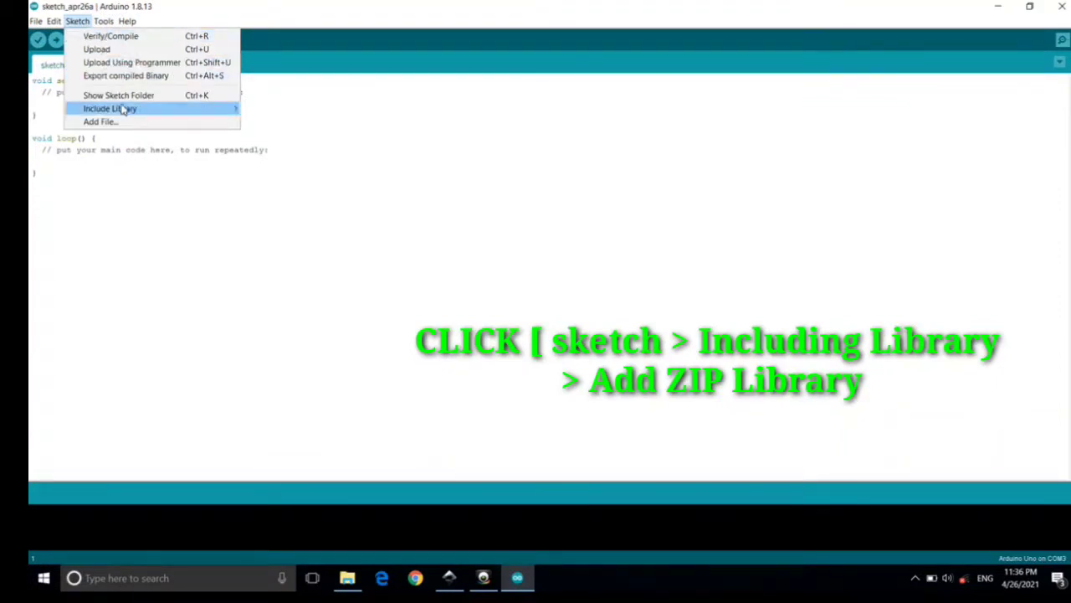
{"action": "mouse_move", "coordinate": [132, 112]}
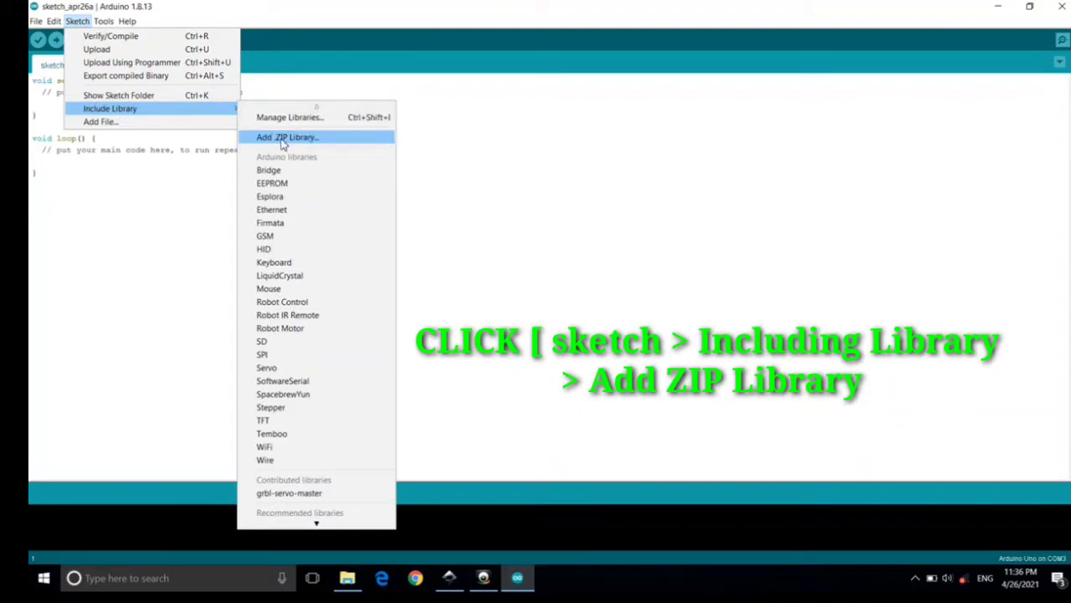
{"action": "left_click", "coordinate": [282, 138]}
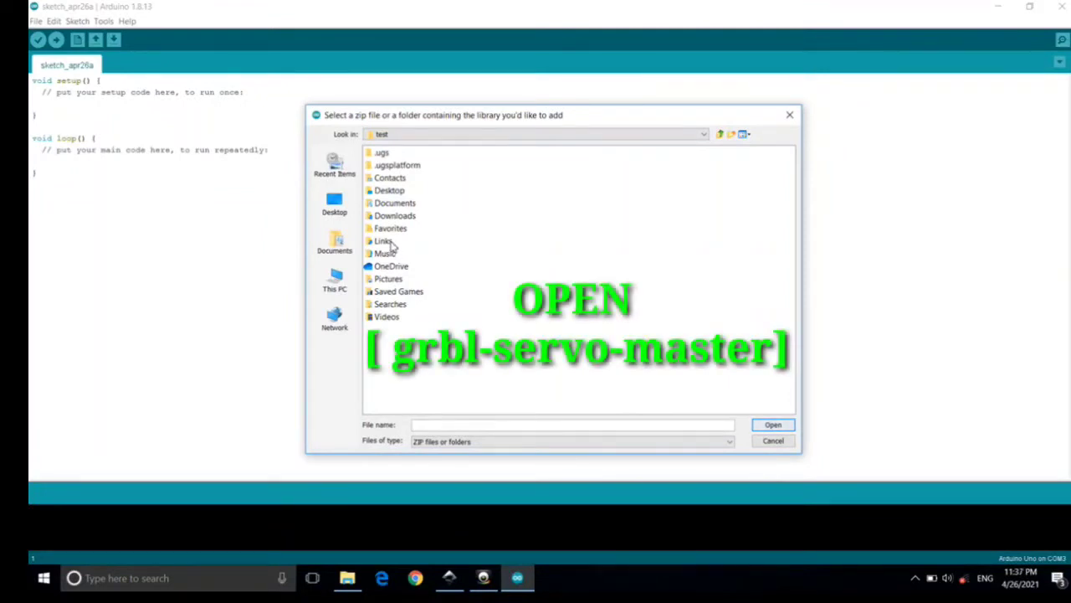
{"action": "left_click", "coordinate": [339, 203]}
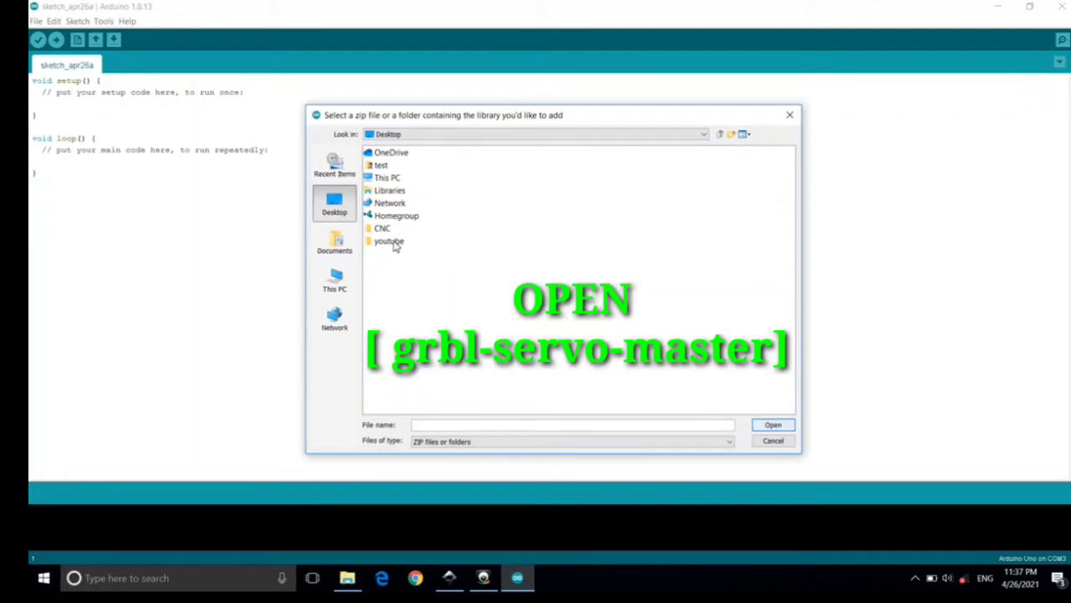
{"action": "double_click", "coordinate": [383, 229]}
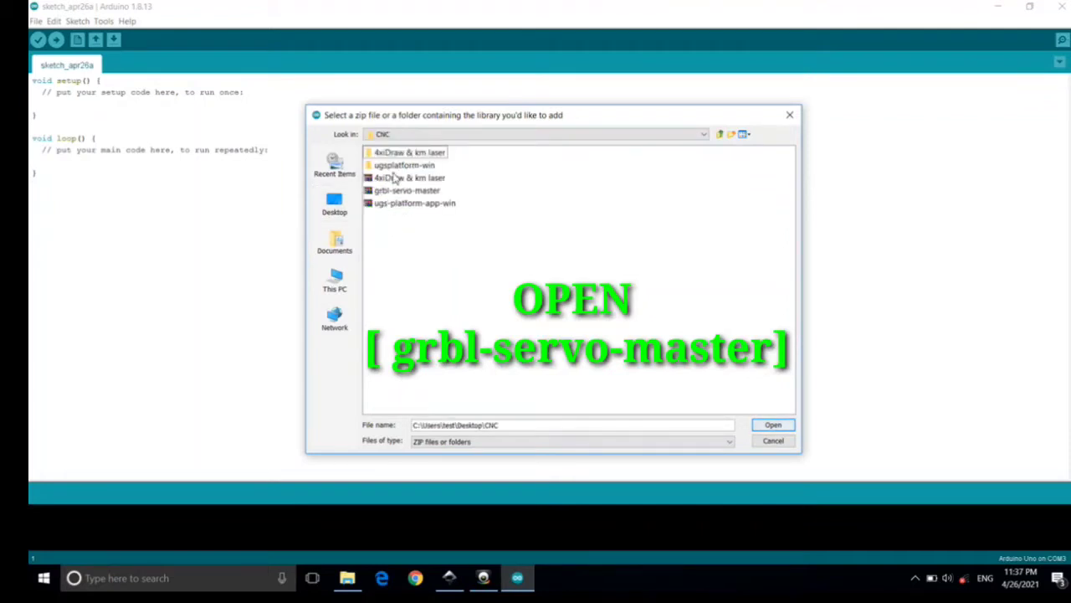
{"action": "left_click", "coordinate": [391, 192]}
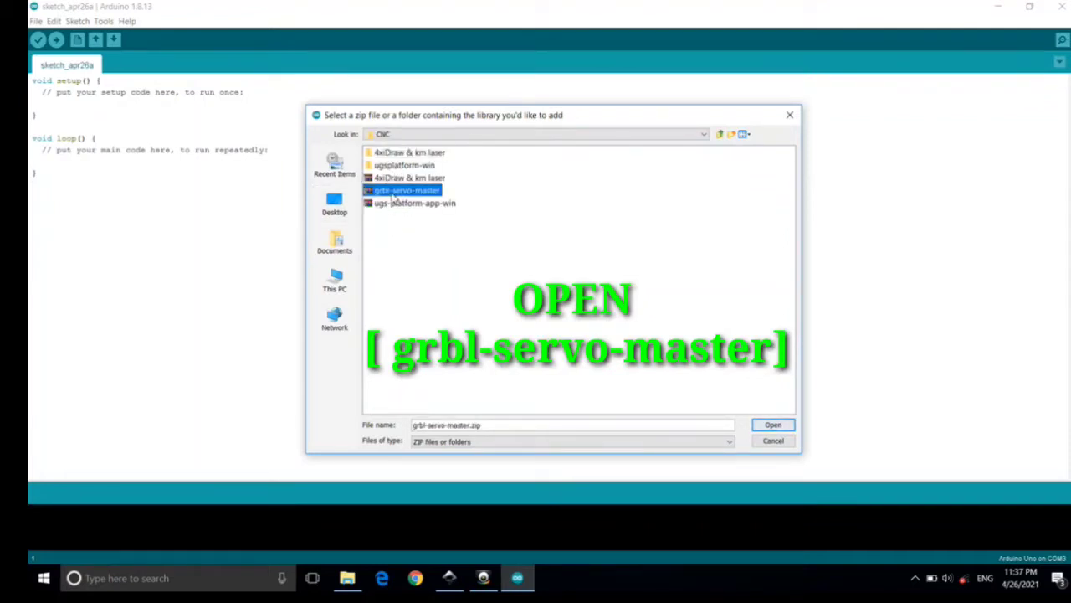
{"action": "left_click", "coordinate": [771, 426]}
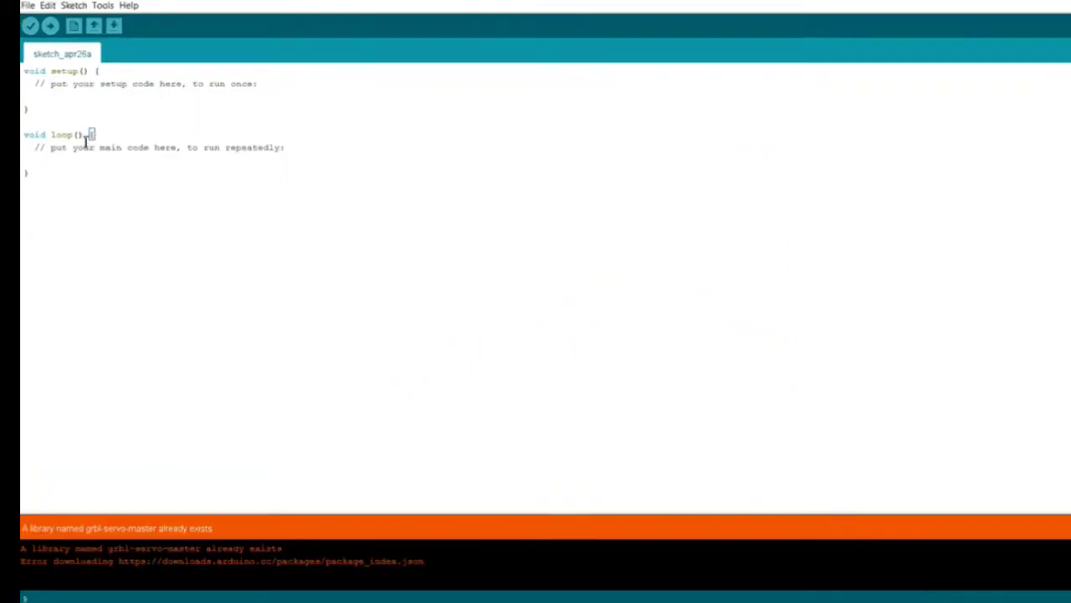
- Open the grblUpload example from the grbl-servo-master library and maximize its sketch window
{"action": "left_click", "coordinate": [28, 6]}
{"action": "mouse_move", "coordinate": [92, 86]}
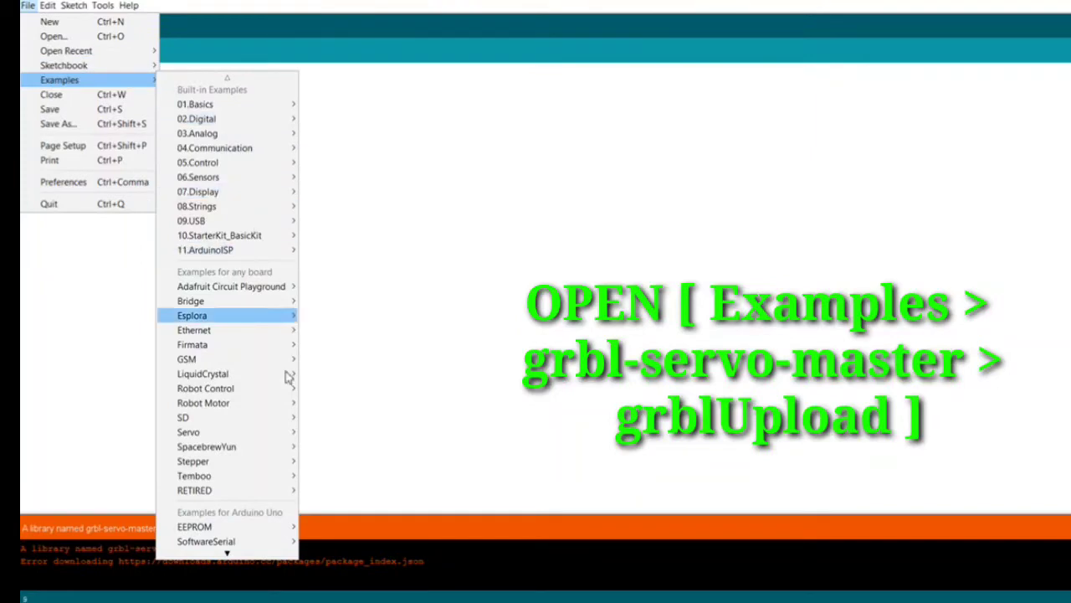
{"action": "mouse_move", "coordinate": [239, 553]}
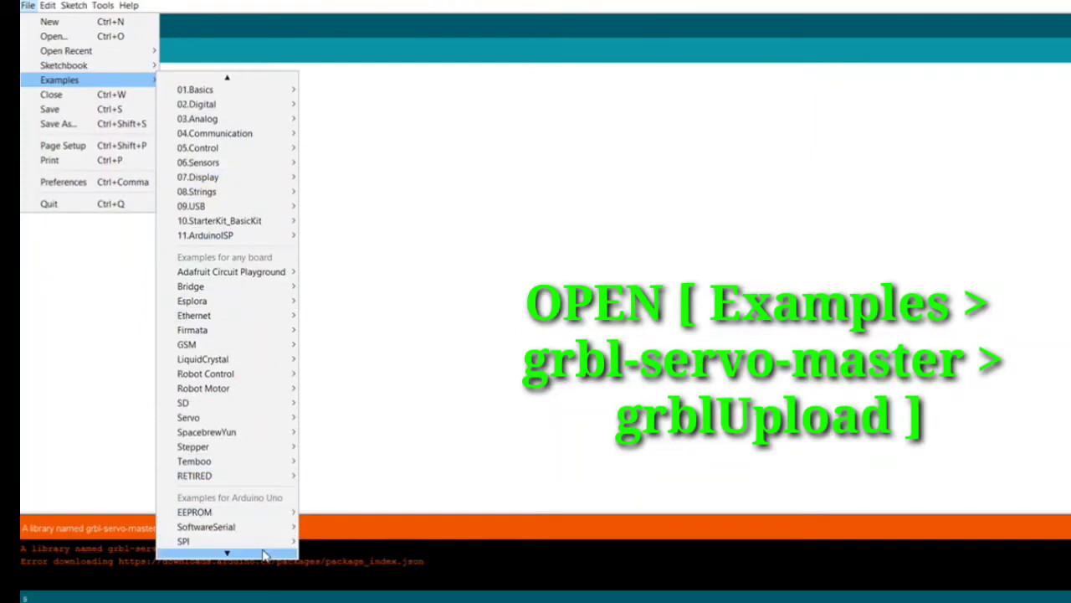
{"action": "mouse_move", "coordinate": [278, 541]}
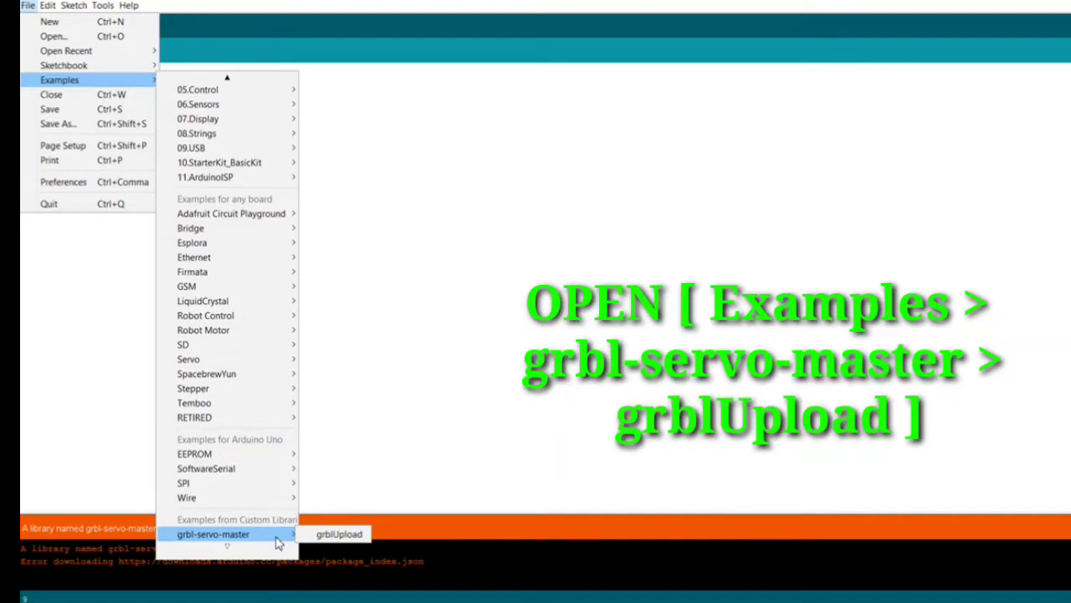
{"action": "left_click", "coordinate": [326, 536]}
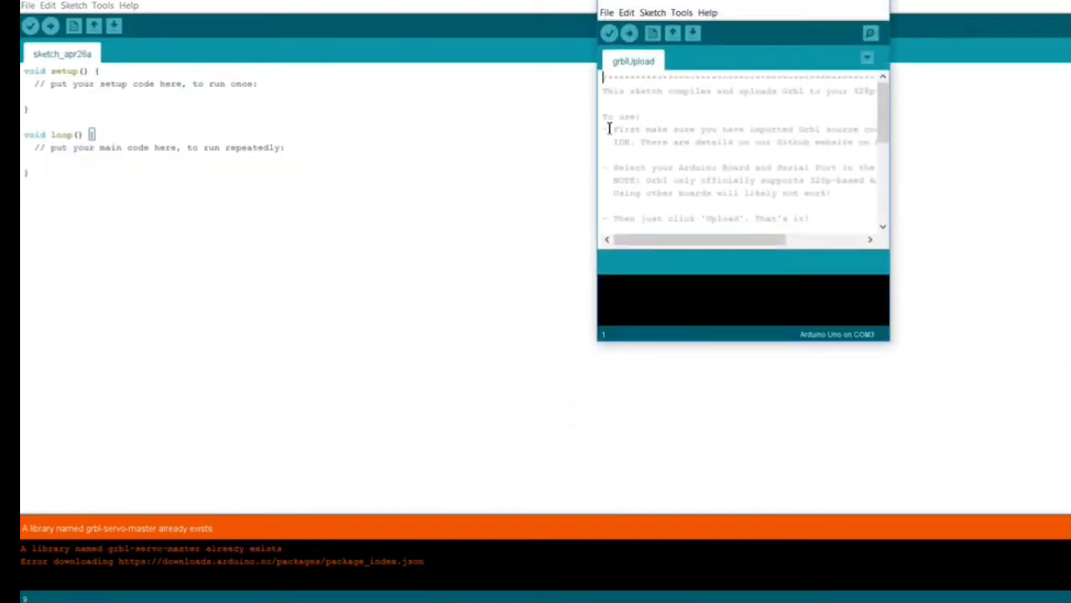
{"action": "left_click", "coordinate": [832, 6]}
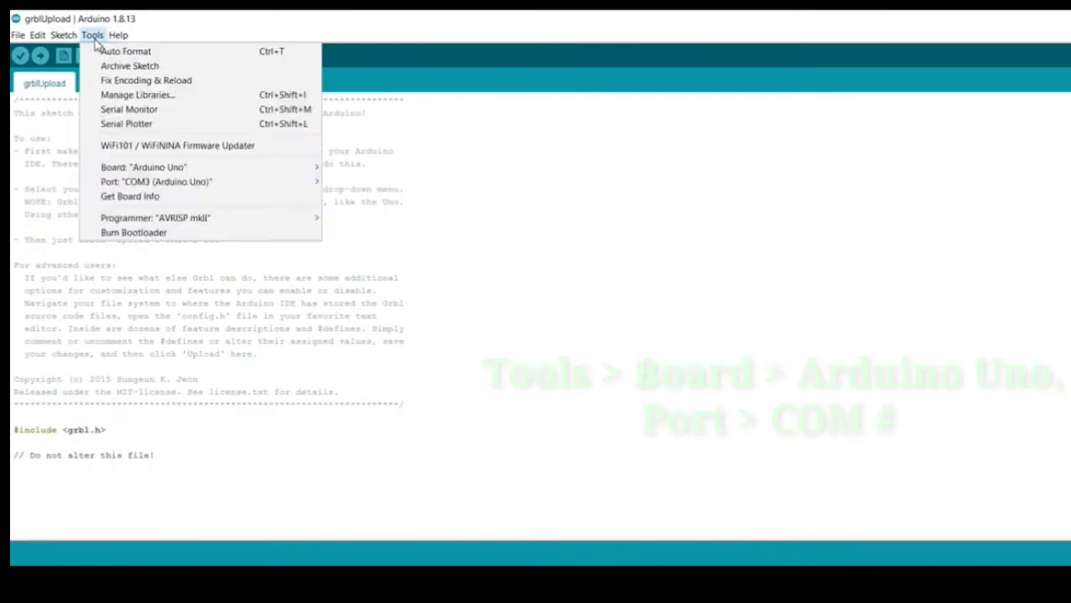
- Set the serial port to COM3 for the Arduino Uno board and upload the grblUpload sketch
{"action": "left_click", "coordinate": [92, 35]}
{"action": "mouse_move", "coordinate": [144, 171]}
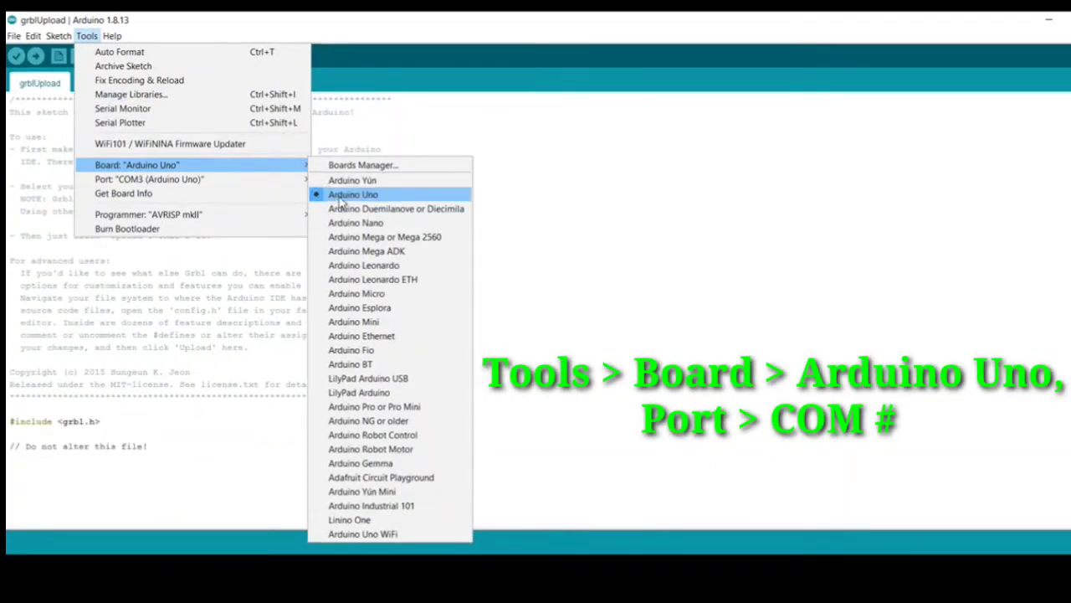
{"action": "mouse_move", "coordinate": [292, 180]}
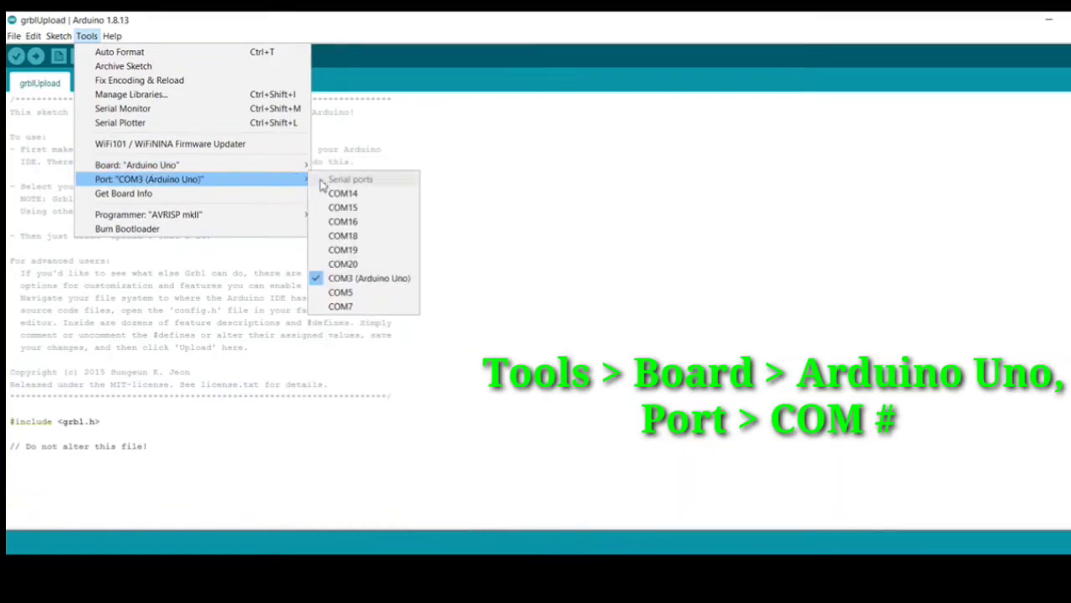
{"action": "left_click", "coordinate": [342, 283]}
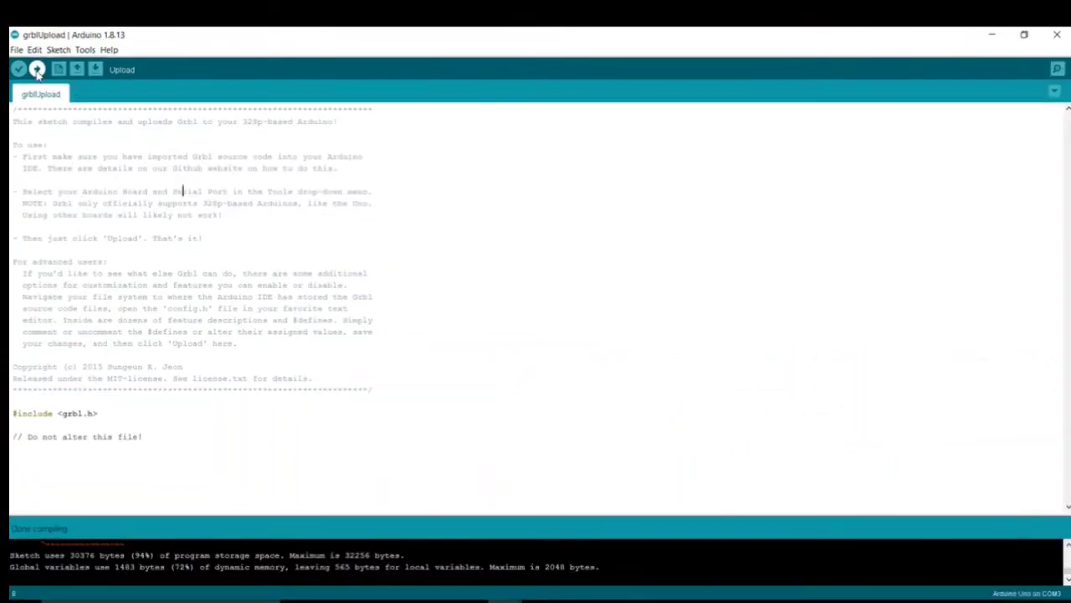
{"action": "left_click", "coordinate": [37, 71]}
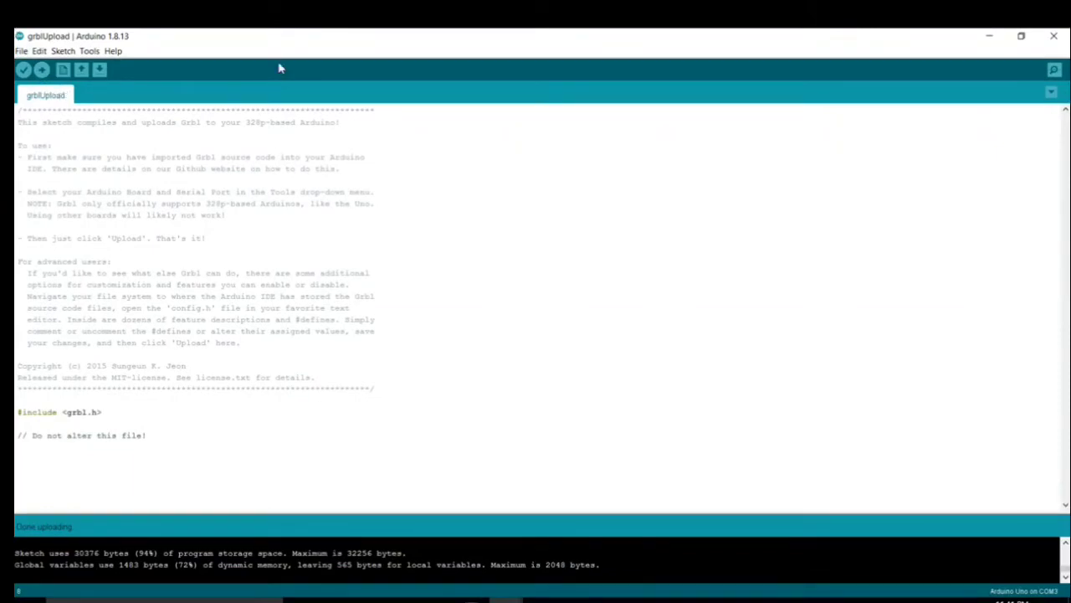
- Close the Arduino sketch window and launch Inkscape from its desktop shortcut
{"action": "left_click", "coordinate": [1054, 36]}
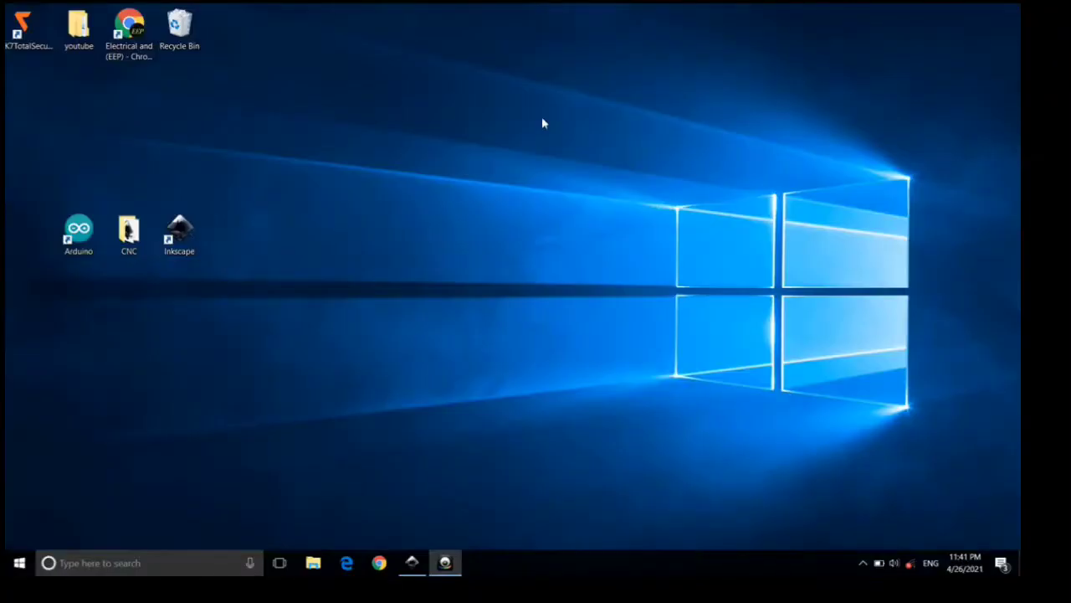
{"action": "double_click", "coordinate": [172, 242]}
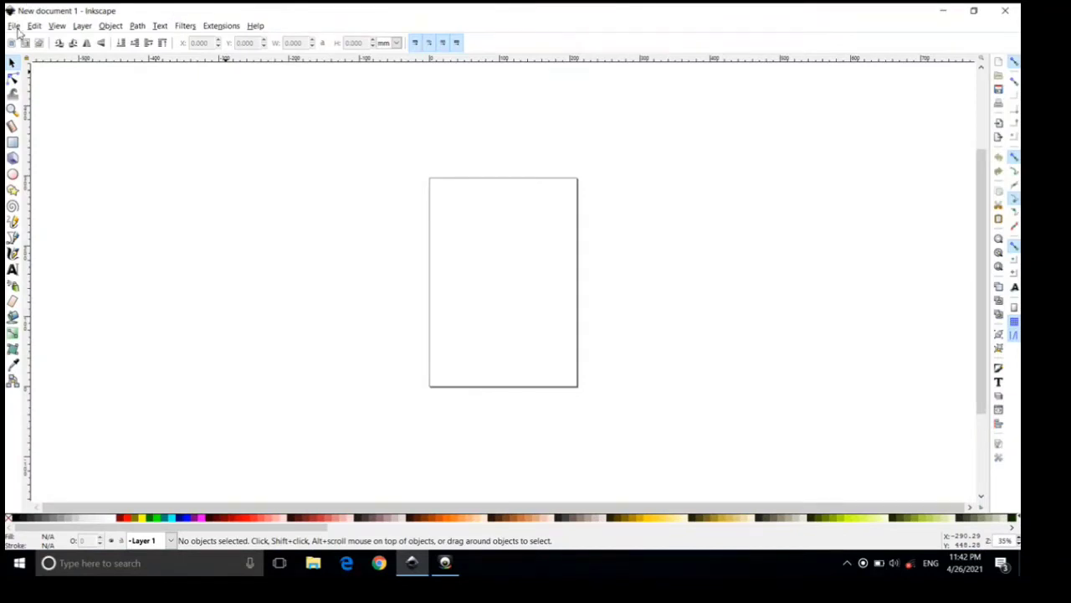
- Set the document's custom page size to 25 mm wide and 25 mm high, and close the document properties
{"action": "left_click", "coordinate": [14, 26]}
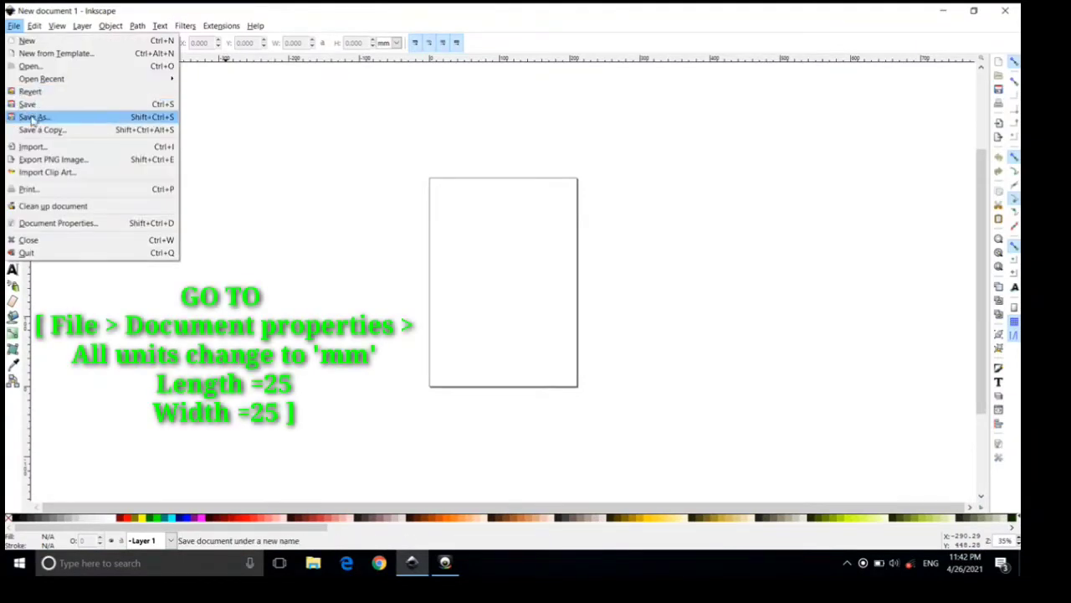
{"action": "left_click", "coordinate": [50, 224]}
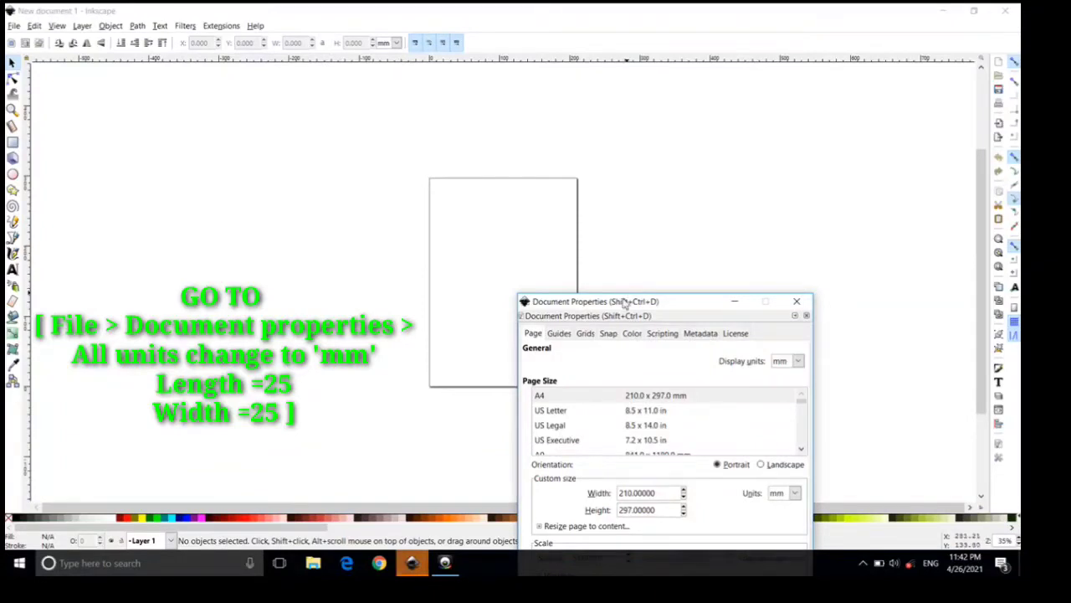
{"action": "left_click_drag", "start_coordinate": [619, 306], "coordinate": [544, 126]}
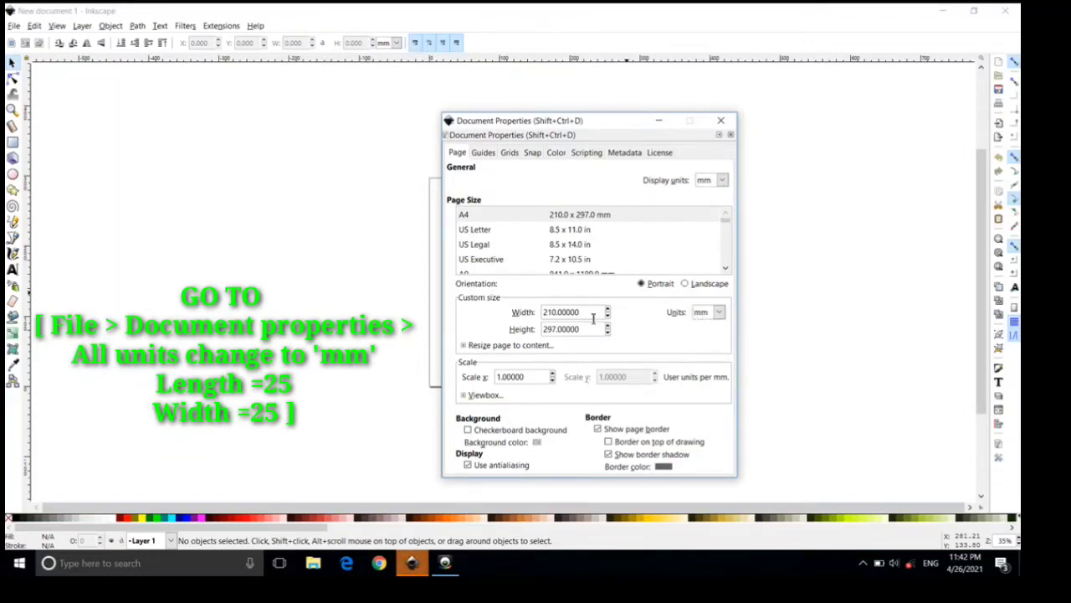
{"action": "left_click_drag", "start_coordinate": [588, 312], "coordinate": [541, 313]}
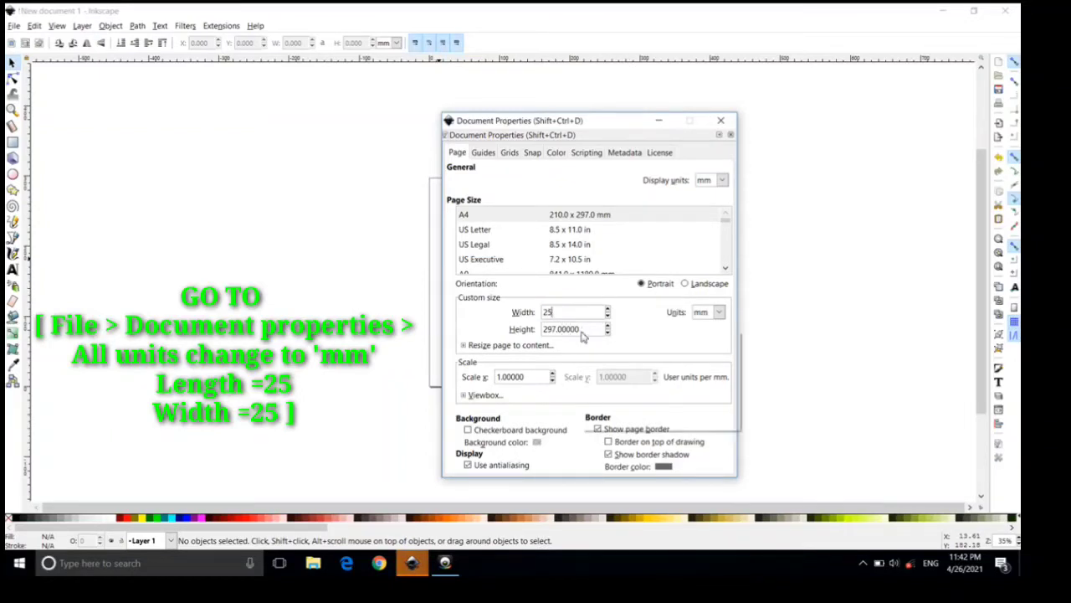
{"action": "left_click_drag", "start_coordinate": [583, 331], "coordinate": [532, 325]}
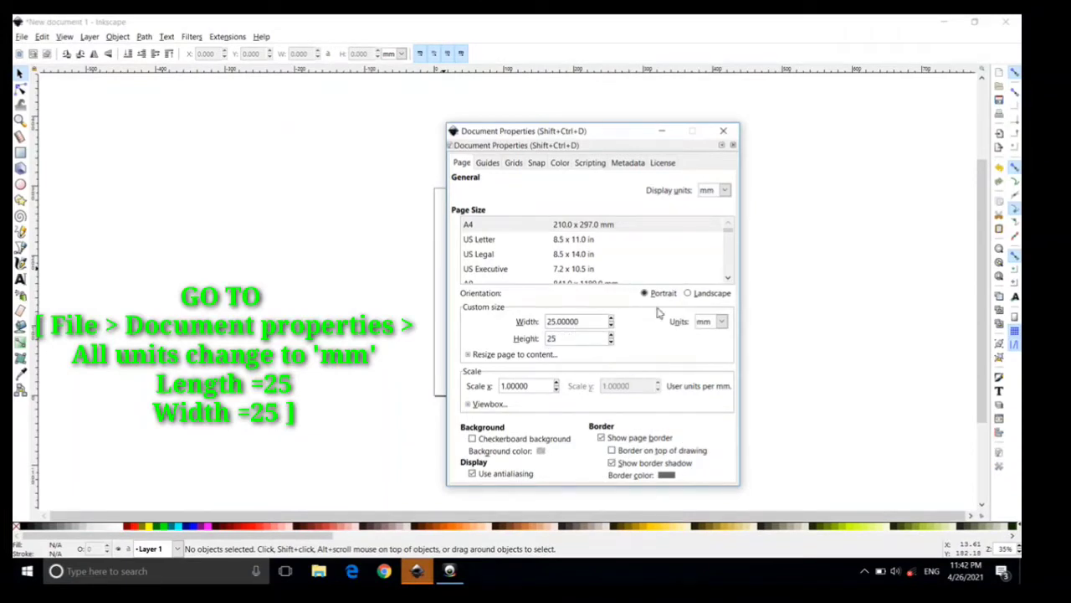
{"action": "left_click", "coordinate": [724, 131]}
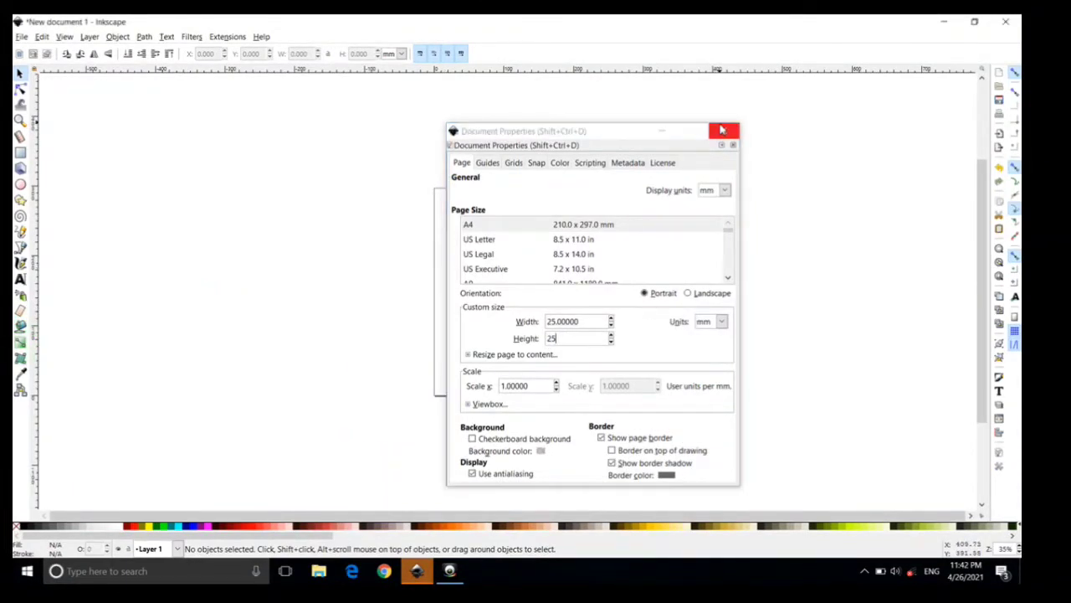
- Start a text object near the page's upper-left corner with the font size set to 4
{"action": "scroll", "coordinate": [448, 393], "scroll_direction": "up", "scroll_amount": 8}
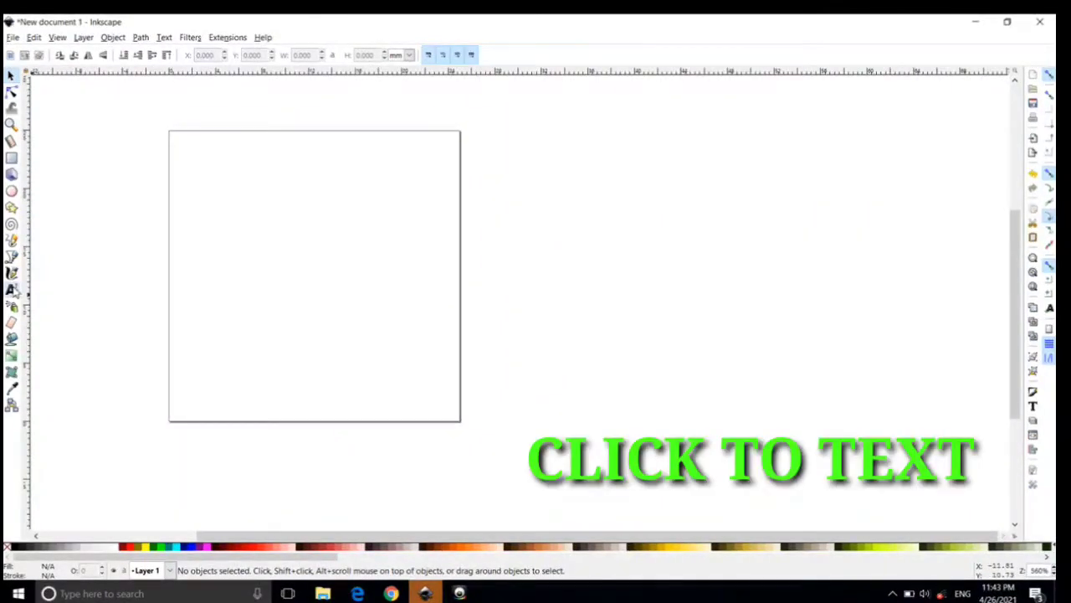
{"action": "left_click", "coordinate": [10, 290]}
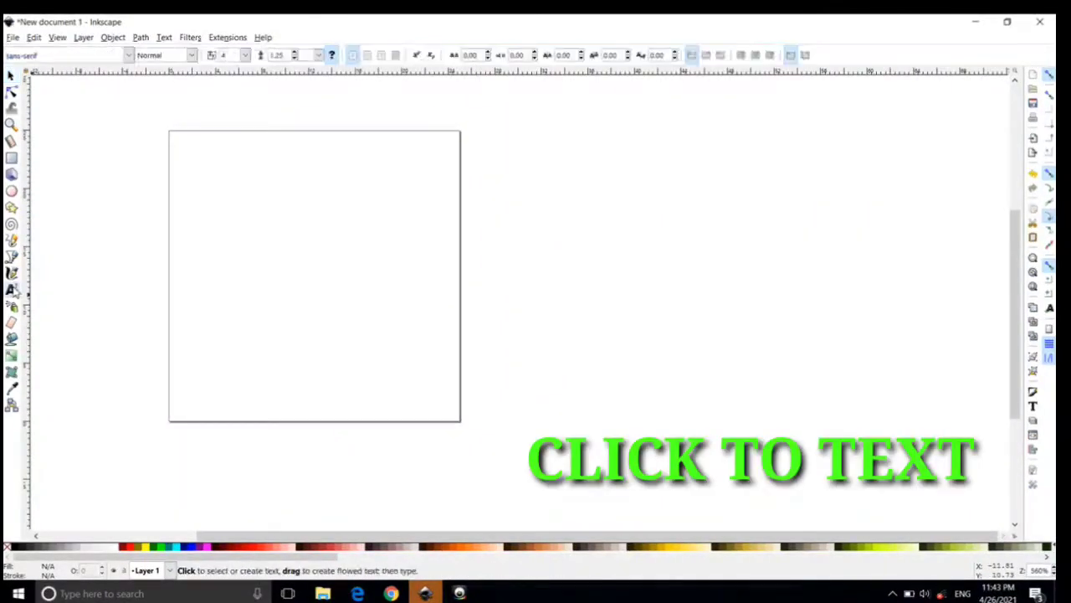
{"action": "left_click", "coordinate": [184, 159]}
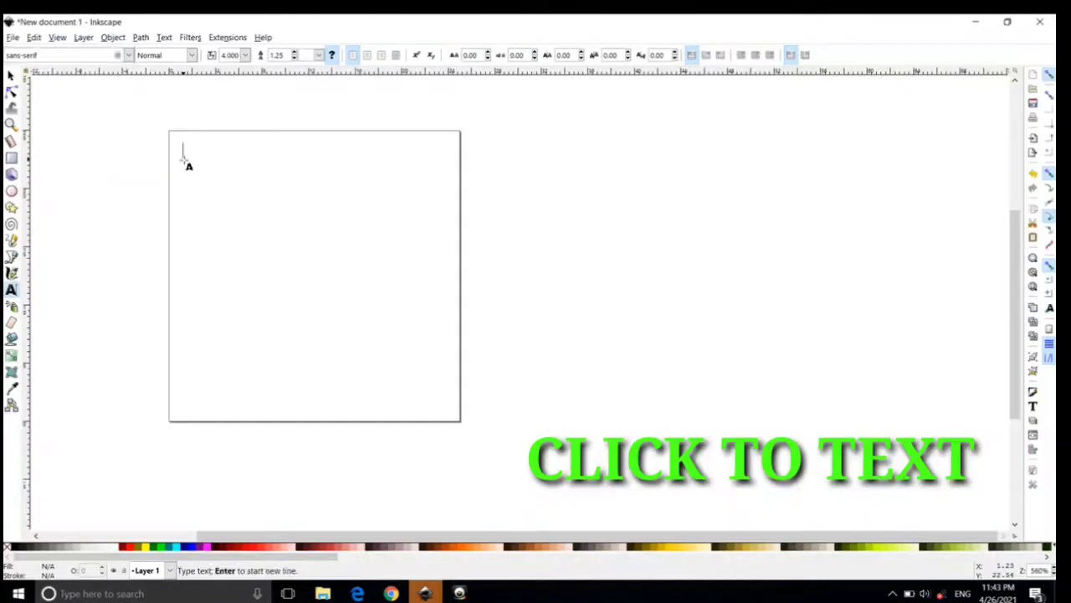
{"action": "left_click", "coordinate": [245, 54]}
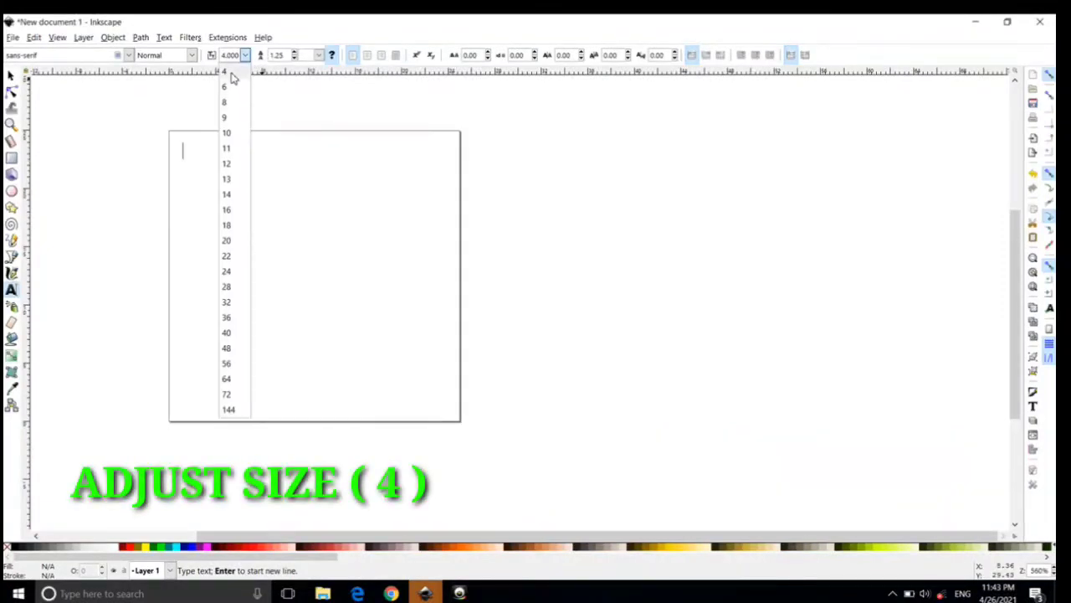
{"action": "left_click", "coordinate": [231, 72]}
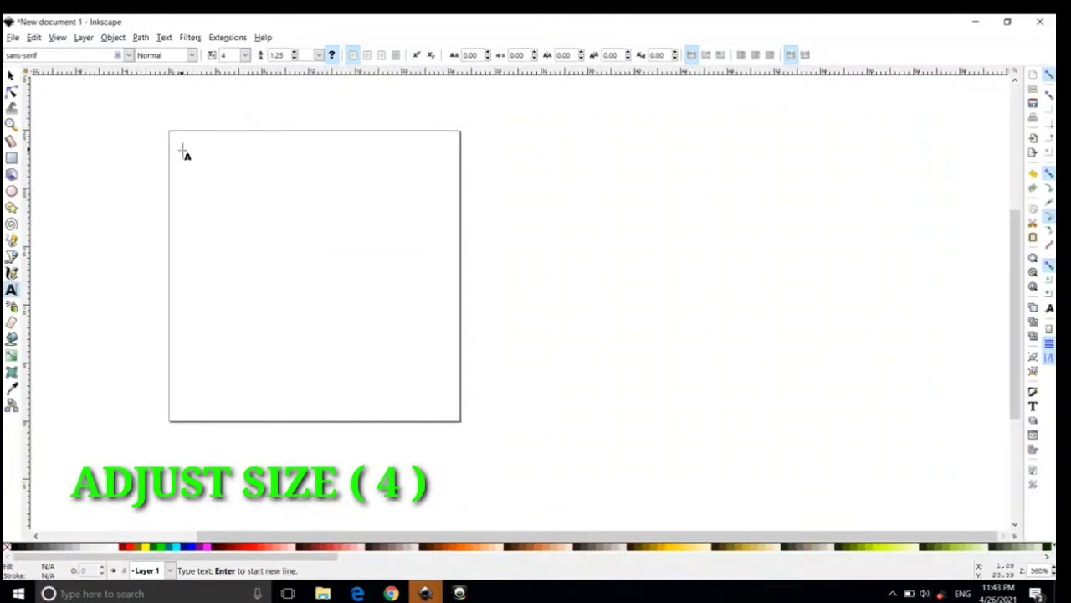
- Copy the first three bulleted tips from the offline page in Microsoft Edge and paste them into the Inkscape text object
{"action": "left_click", "coordinate": [357, 593]}
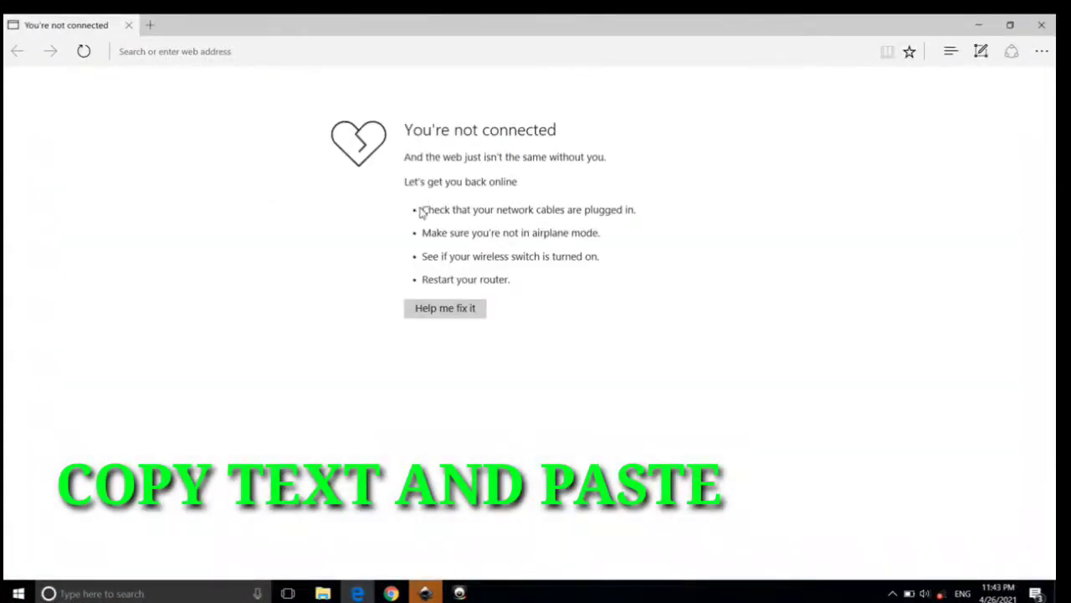
{"action": "left_click_drag", "start_coordinate": [424, 210], "coordinate": [615, 276]}
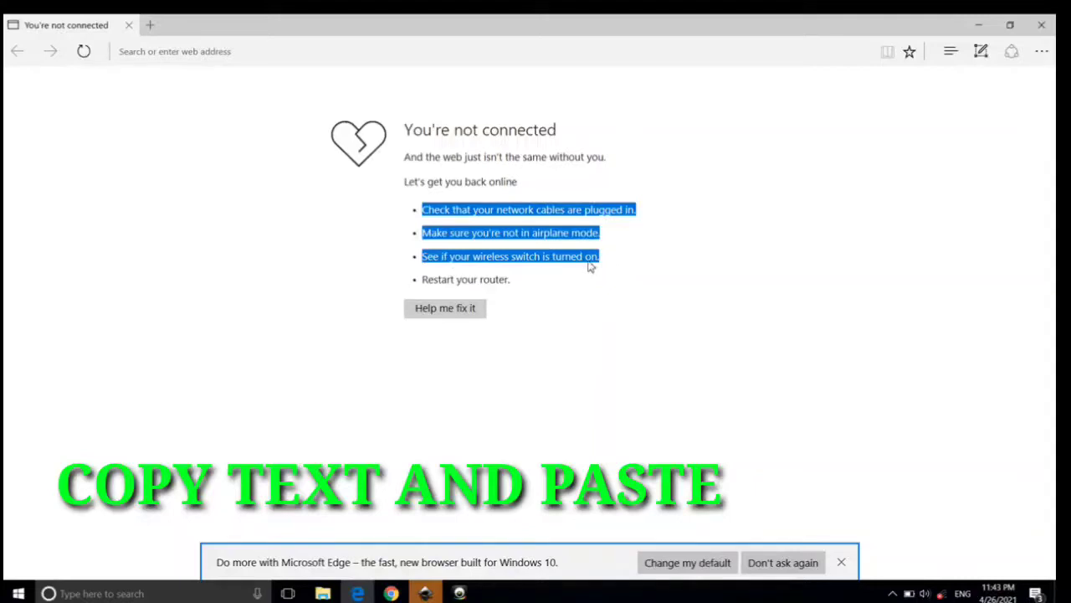
{"action": "right_click", "coordinate": [589, 263]}
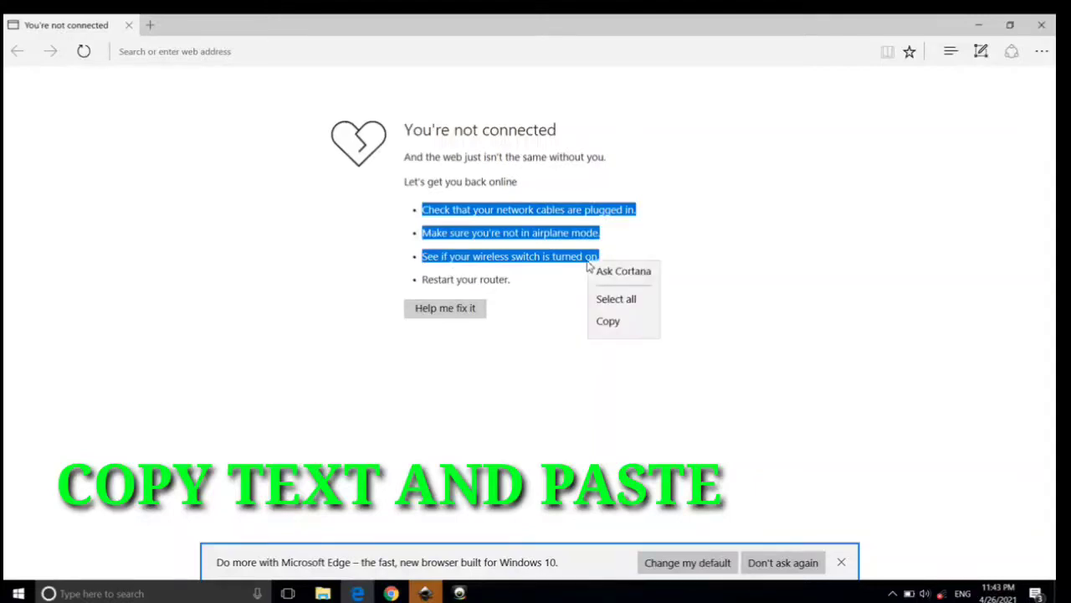
{"action": "left_click", "coordinate": [608, 327]}
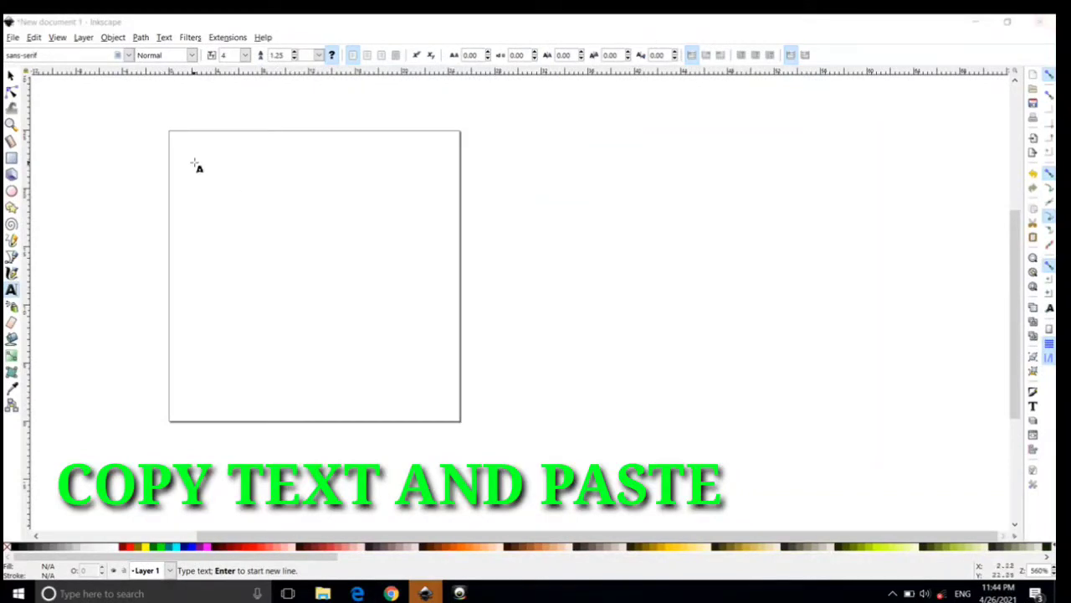
{"action": "right_click", "coordinate": [197, 154]}
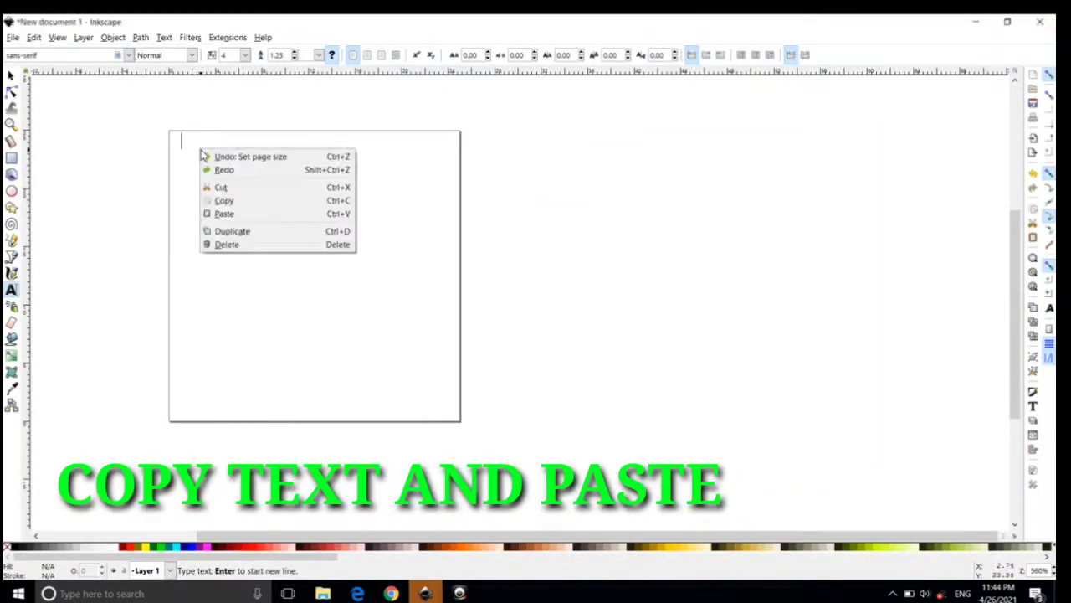
{"action": "left_click", "coordinate": [224, 214]}
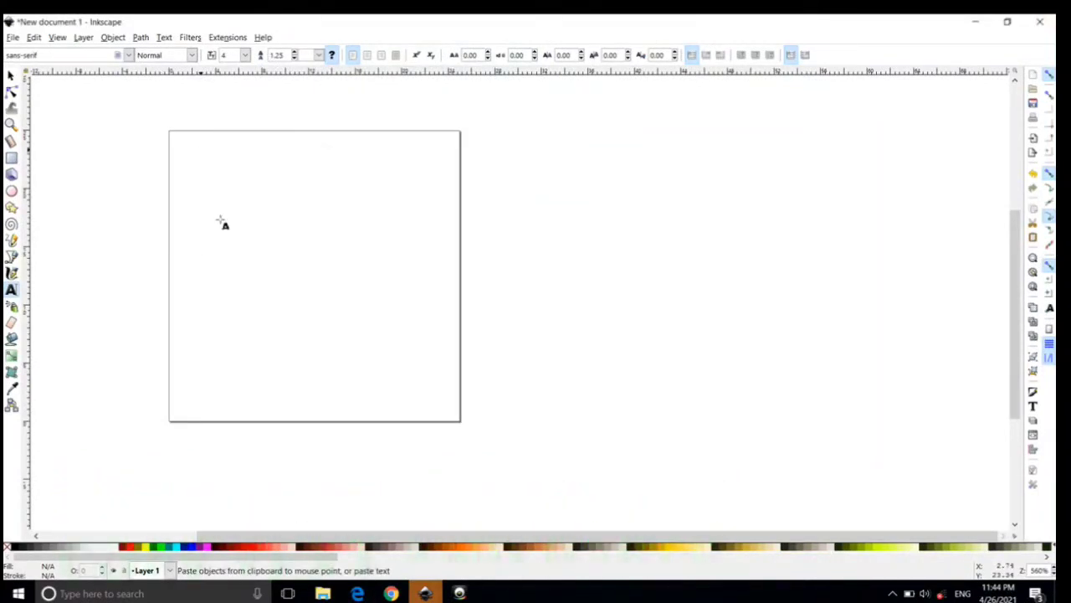
- Break the pasted lines after "network", "not" and "wireless" so the text fits within the page width
{"action": "left_click", "coordinate": [411, 149]}
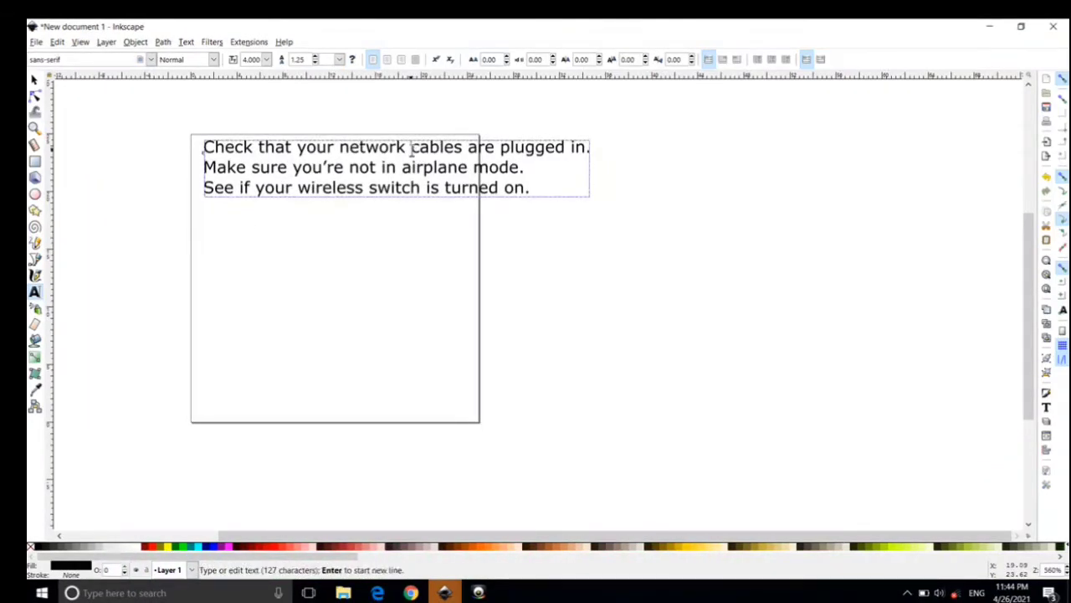
{"action": "key", "text": "Return"}
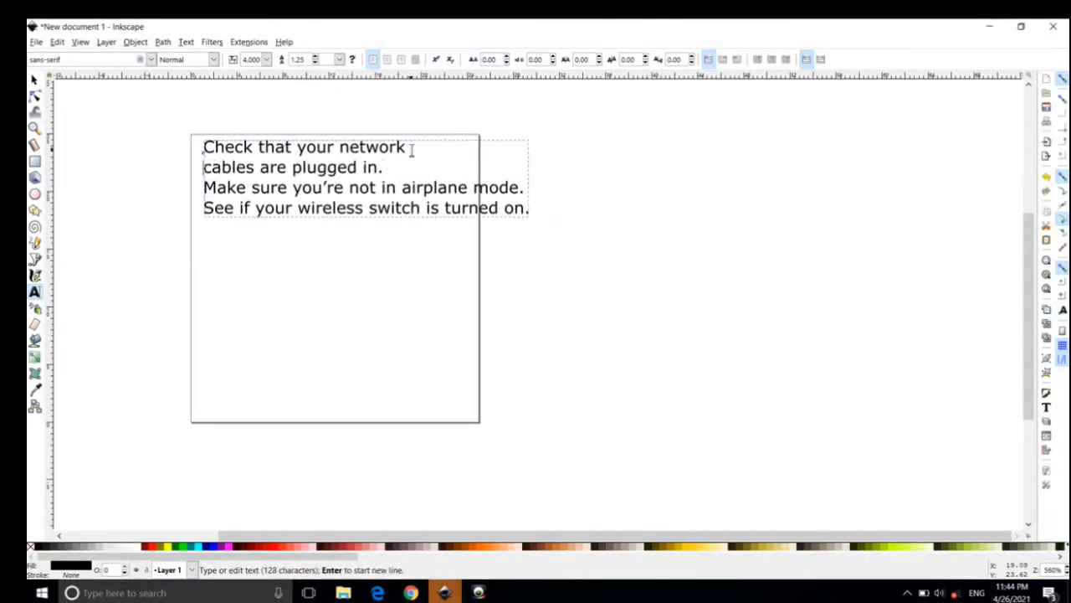
{"action": "left_click", "coordinate": [383, 187]}
{"action": "key", "text": "Return"}
{"action": "left_click", "coordinate": [366, 230]}
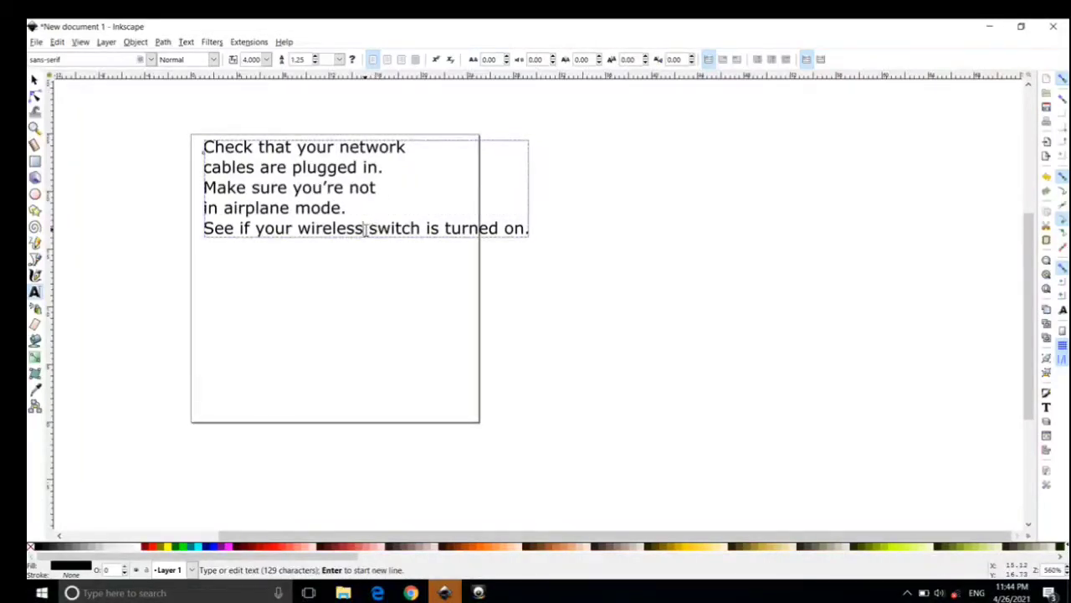
{"action": "key", "text": "Return"}
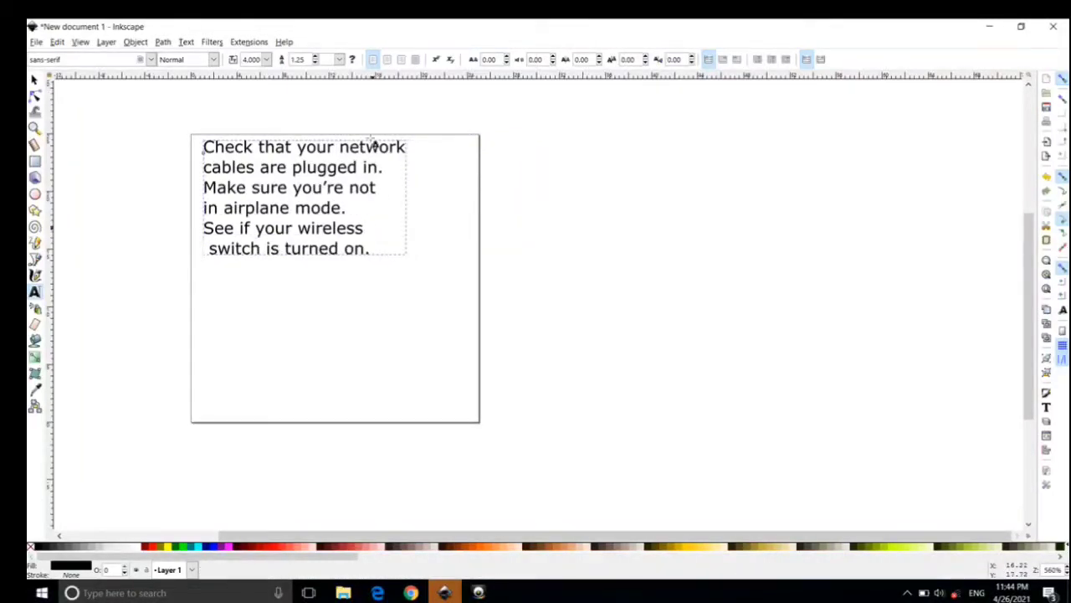
- Move the text block down the page to about X 2.5 mm, Y 5.5 mm
{"action": "left_click", "coordinate": [35, 80]}
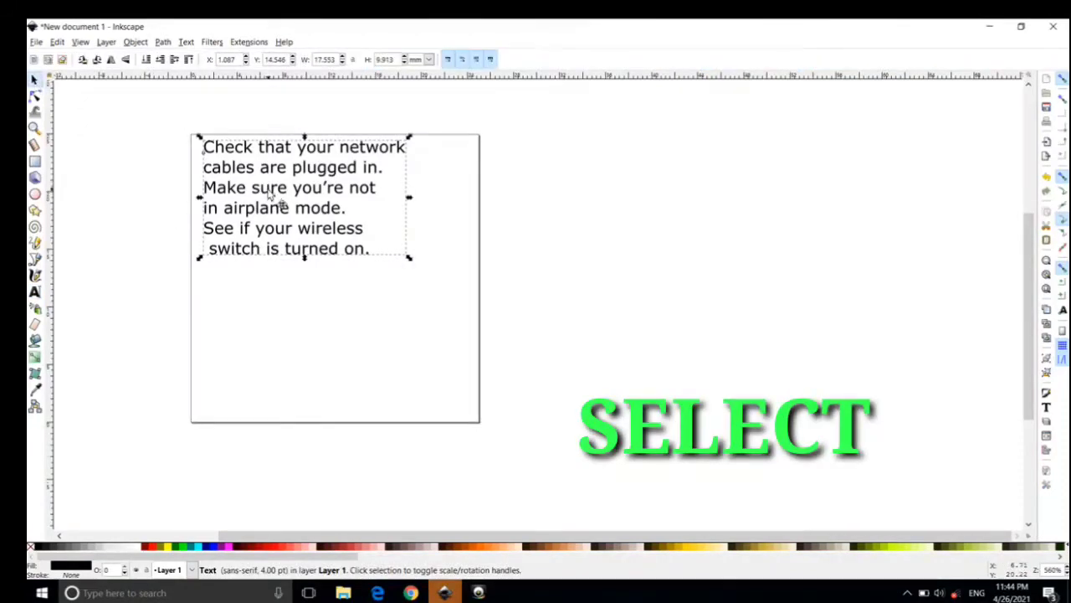
{"action": "left_click_drag", "start_coordinate": [282, 209], "coordinate": [279, 303]}
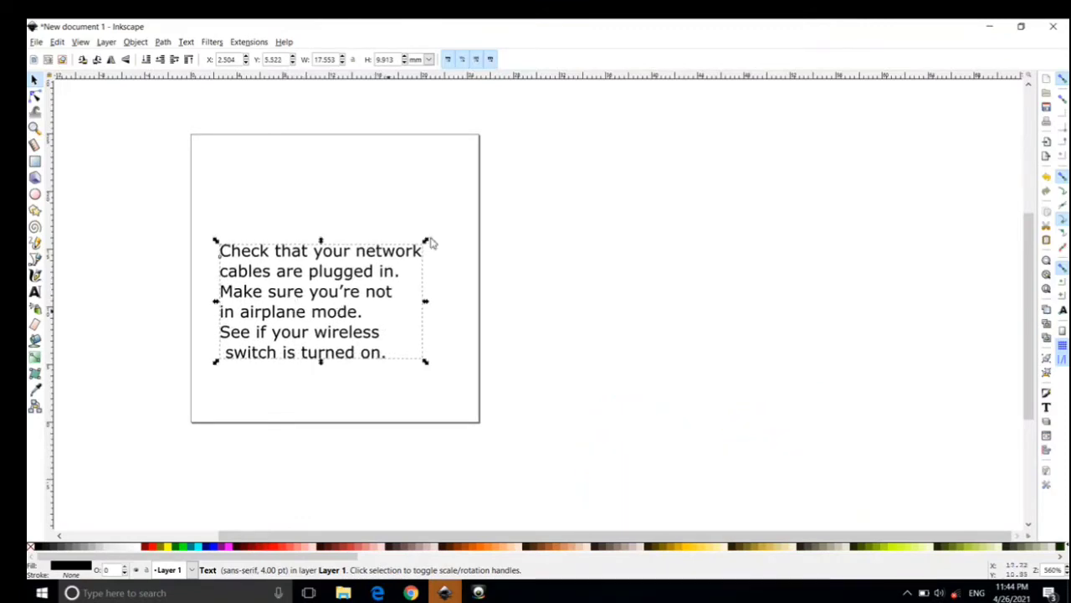
- Open the KM LASER Hershey Text conversion for the selected text block and turn on live preview
{"action": "left_click", "coordinate": [245, 42]}
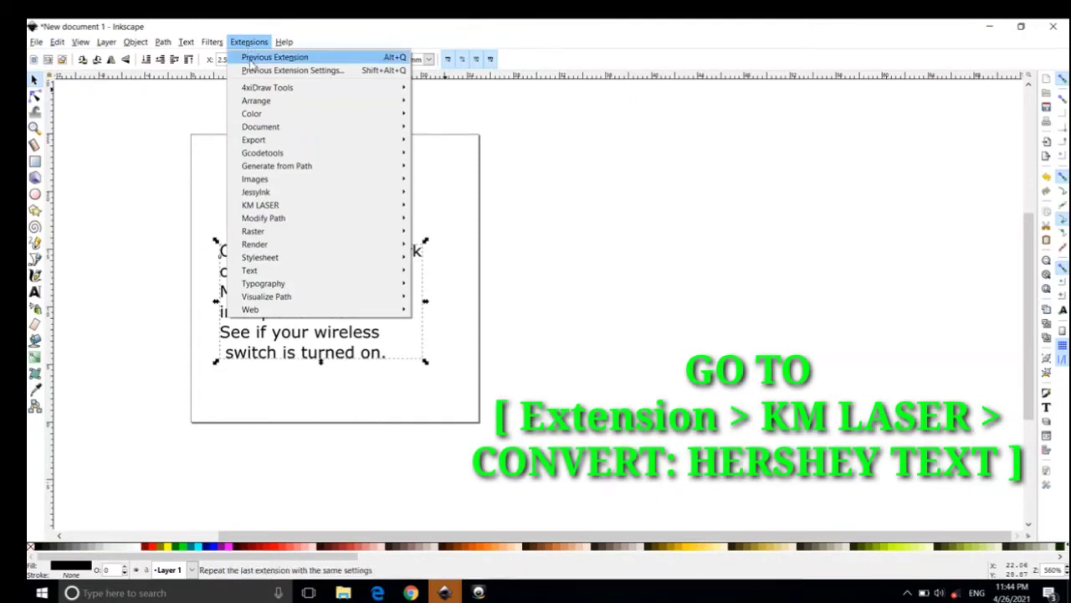
{"action": "mouse_move", "coordinate": [268, 209]}
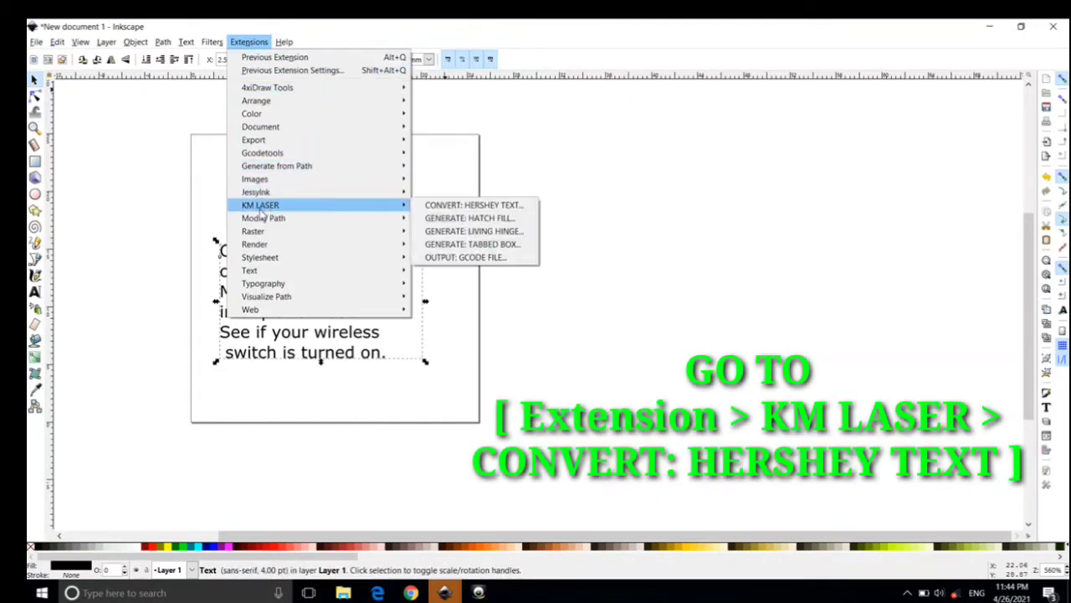
{"action": "left_click", "coordinate": [436, 207]}
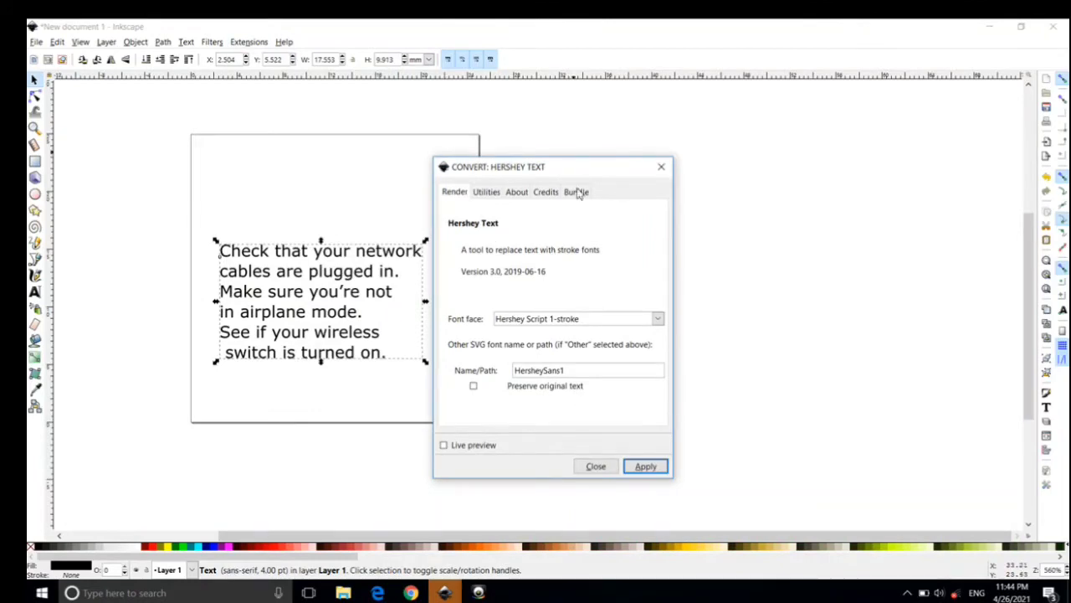
{"action": "left_click_drag", "start_coordinate": [584, 167], "coordinate": [667, 157]}
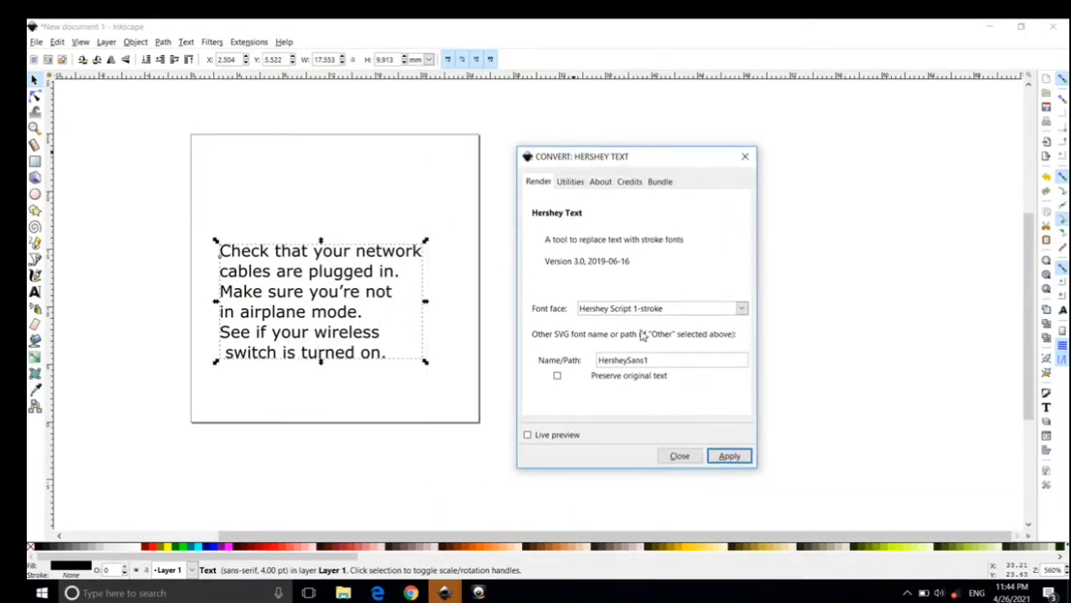
{"action": "left_click", "coordinate": [528, 436]}
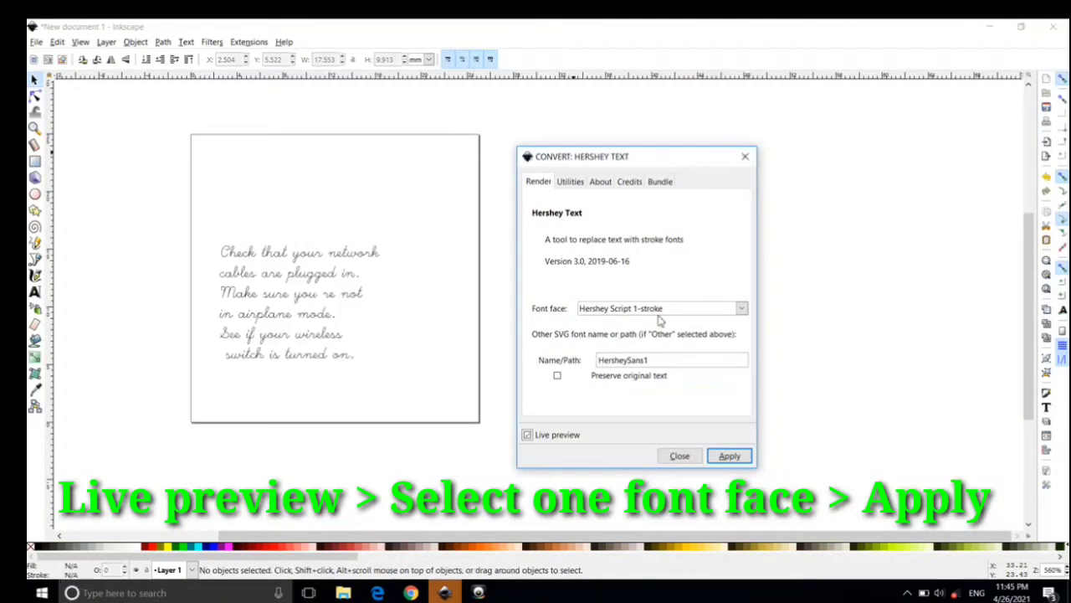
- Preview the Hershey Sans 1-stroke font face, return to Hershey Script 1-stroke, and apply it to the text
{"action": "left_click", "coordinate": [739, 308]}
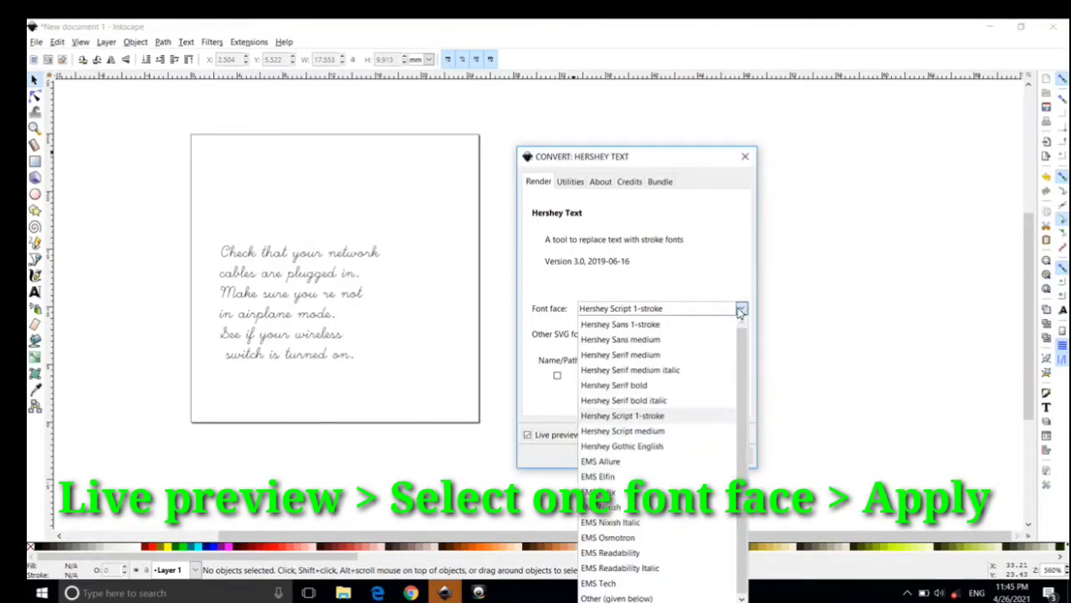
{"action": "left_click", "coordinate": [701, 327]}
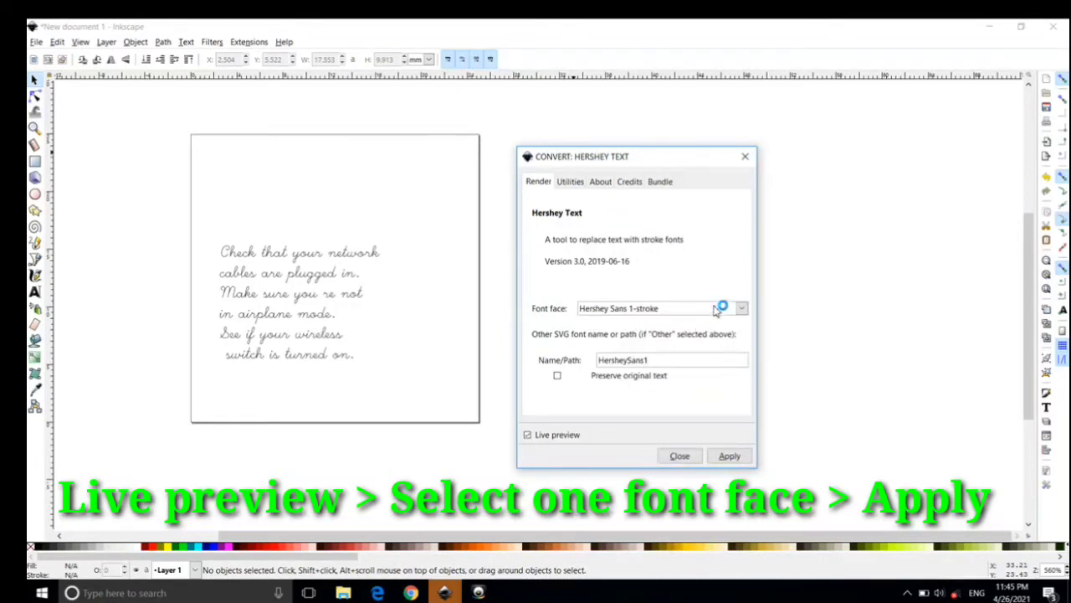
{"action": "left_click", "coordinate": [740, 308]}
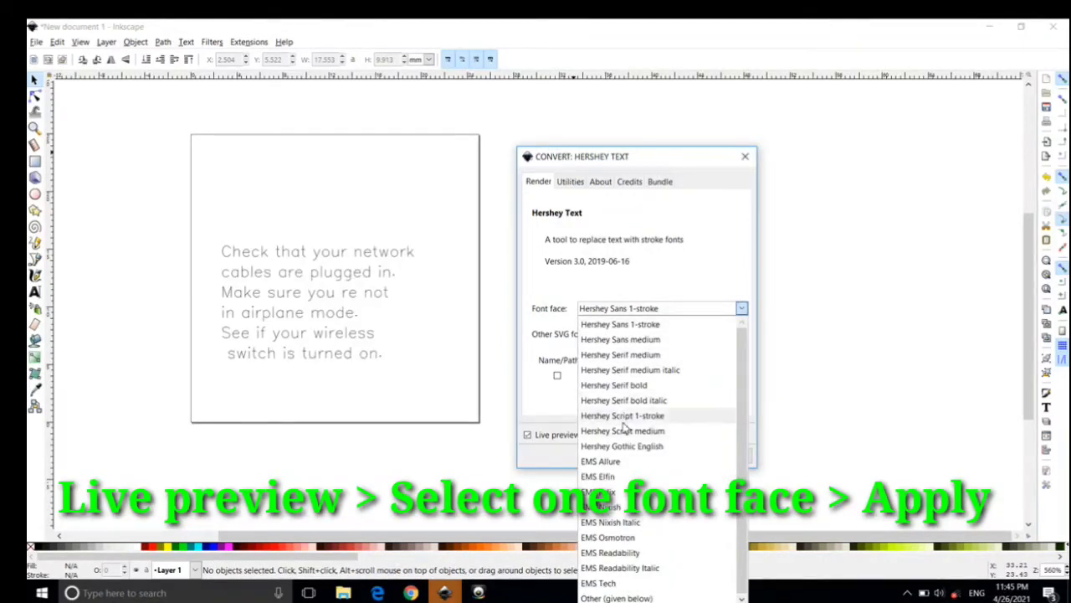
{"action": "left_click", "coordinate": [621, 416]}
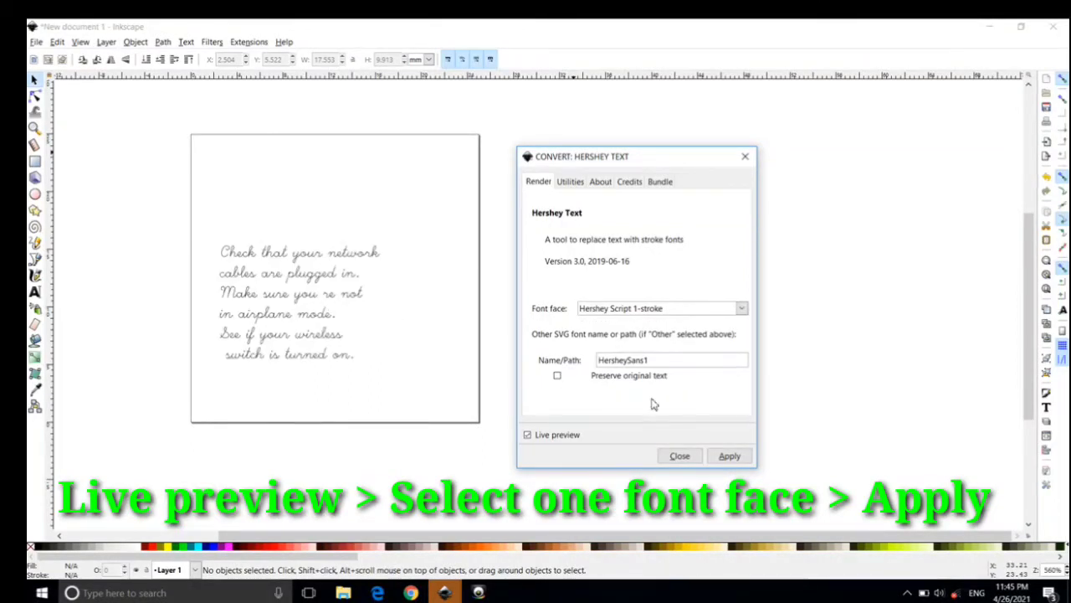
{"action": "left_click", "coordinate": [716, 460]}
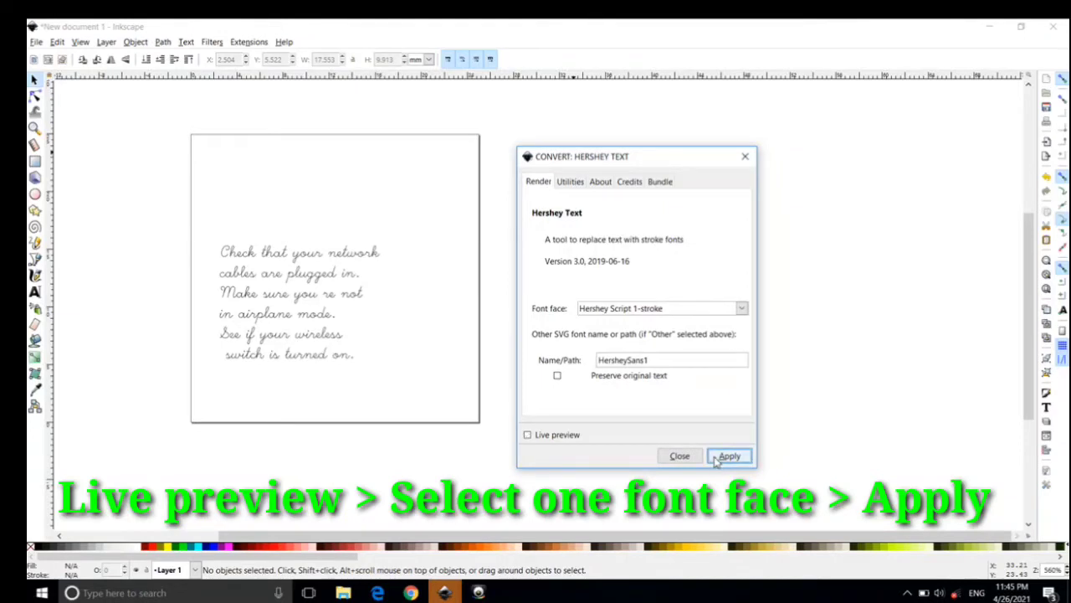
{"action": "left_click", "coordinate": [718, 457]}
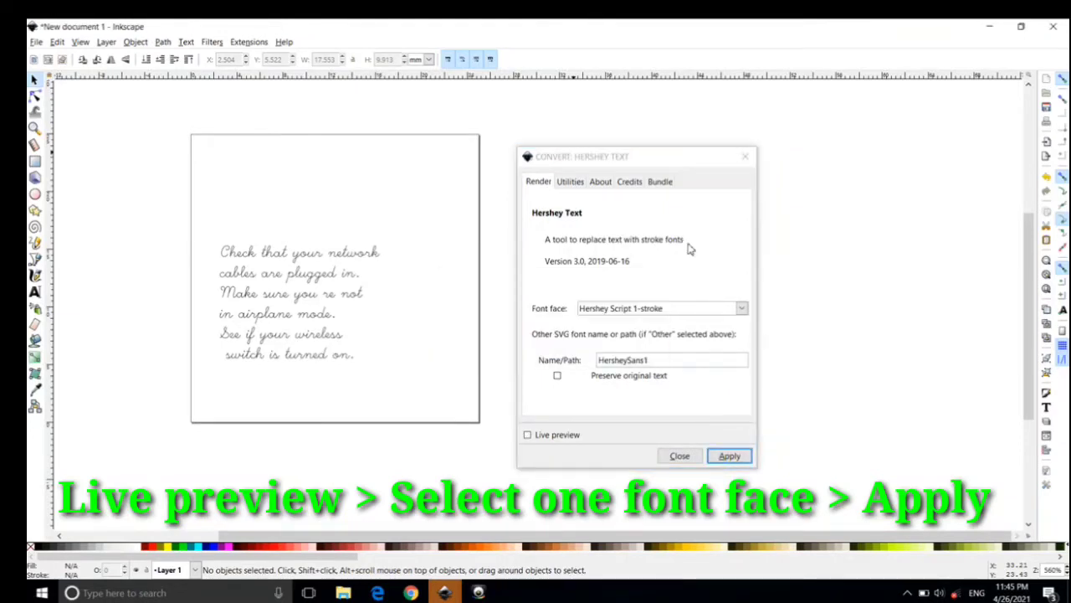
{"action": "left_click", "coordinate": [745, 157]}
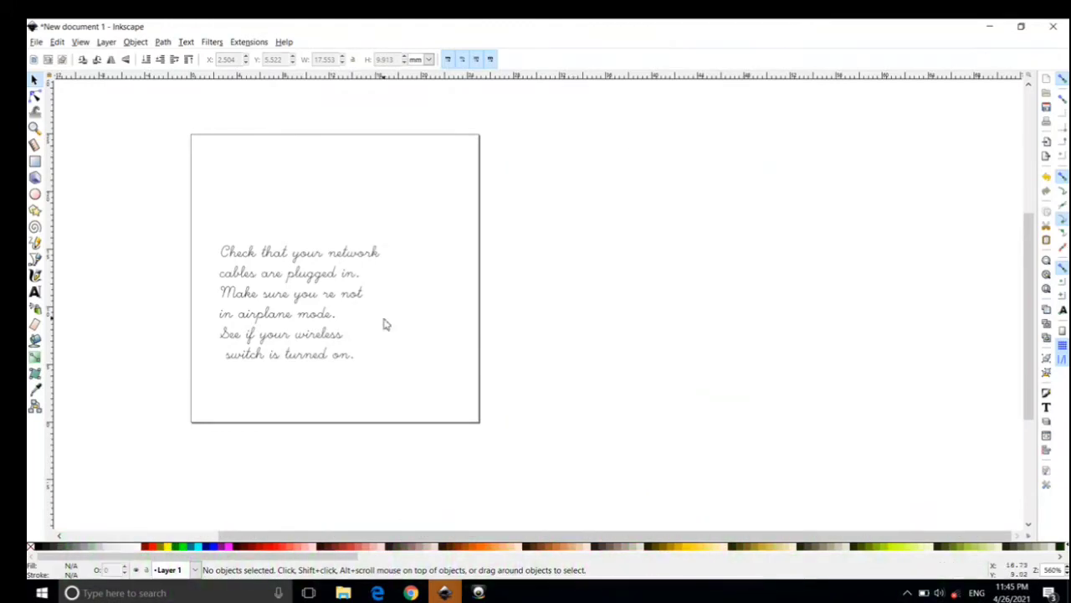
- Open the 4xiDraw Generate Pen (Servo) Gcode Tool for the converted text group and set the filename to text2.gcode
{"action": "left_click", "coordinate": [313, 311]}
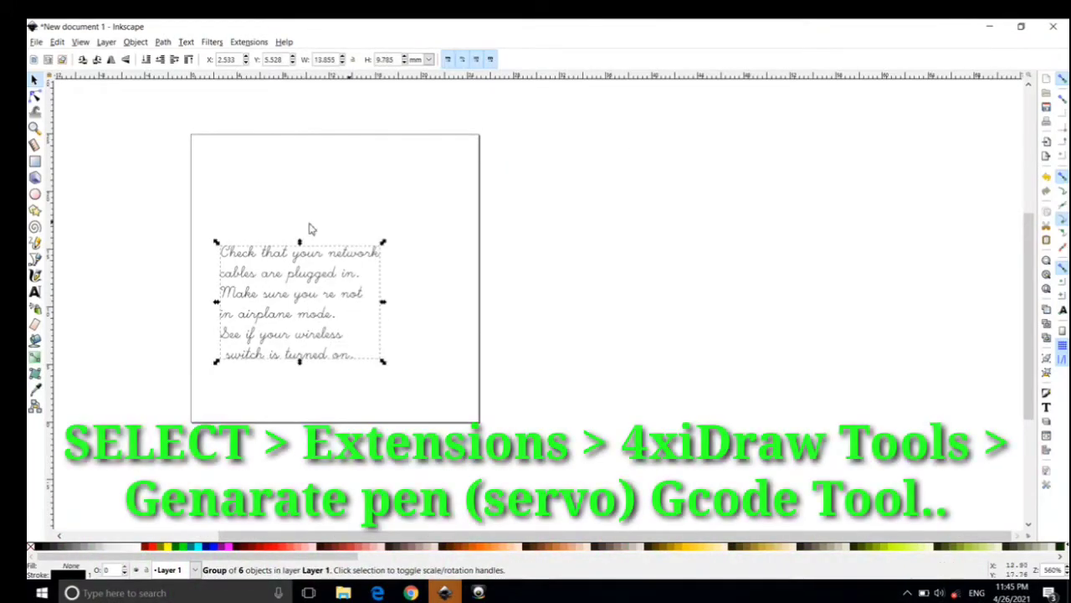
{"action": "left_click", "coordinate": [249, 42]}
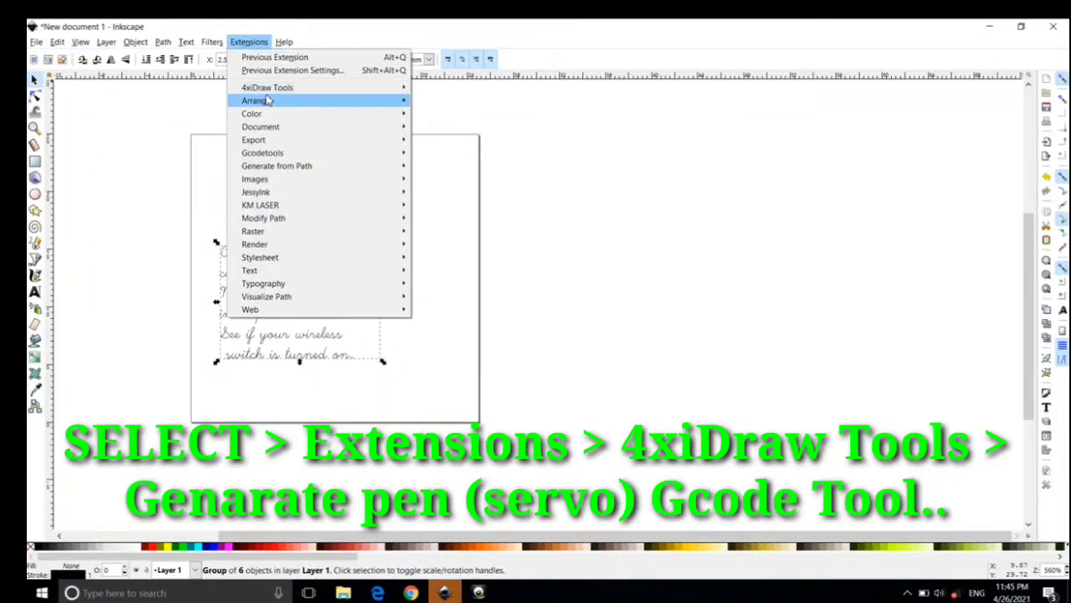
{"action": "mouse_move", "coordinate": [269, 89]}
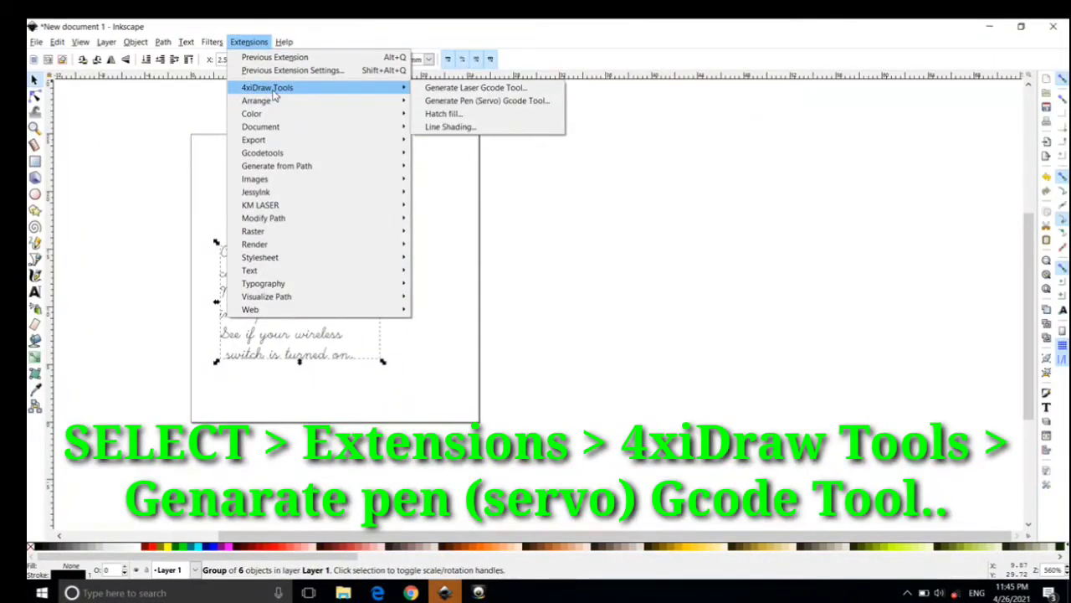
{"action": "left_click", "coordinate": [425, 102]}
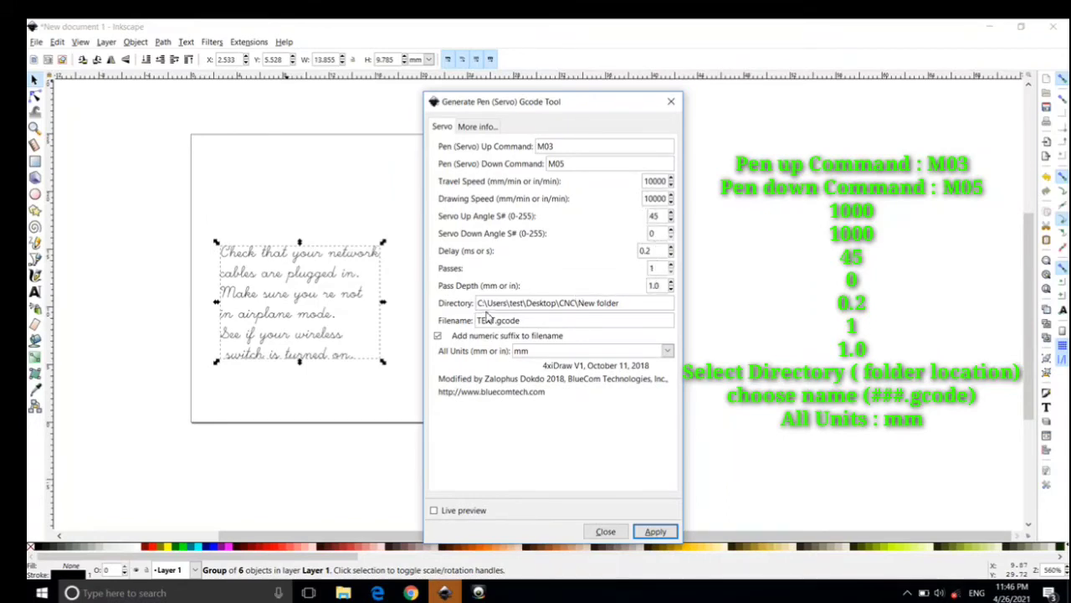
{"action": "left_click_drag", "start_coordinate": [624, 304], "coordinate": [466, 306]}
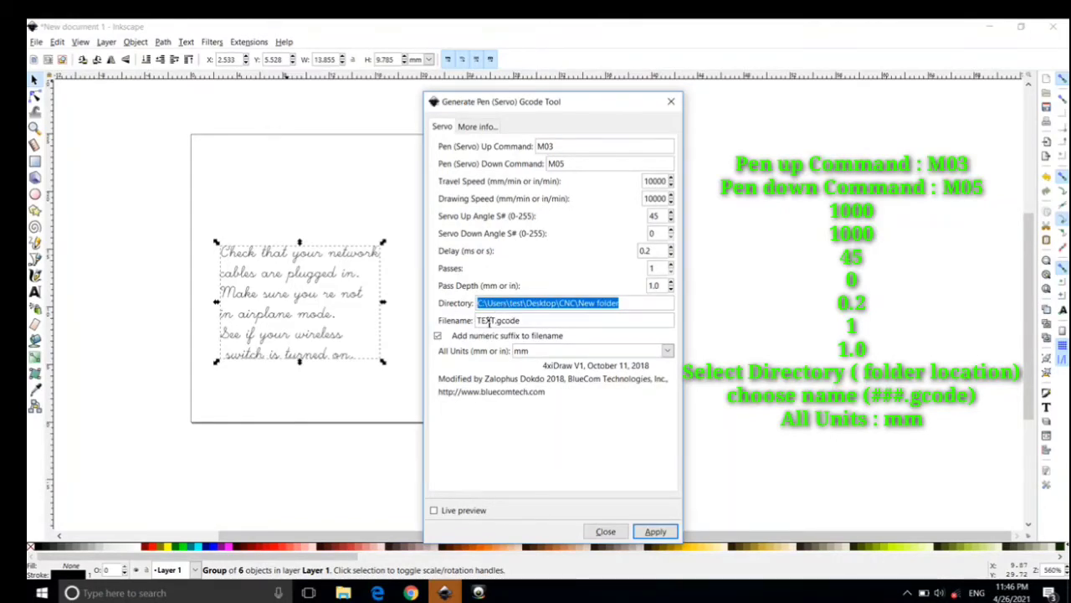
{"action": "left_click", "coordinate": [492, 321]}
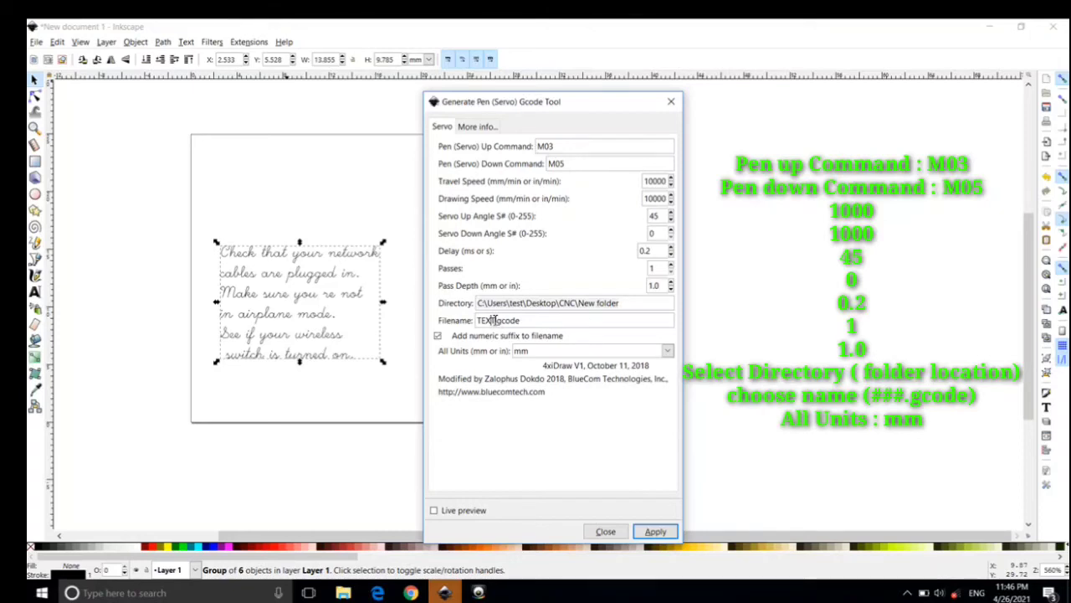
{"action": "left_click_drag", "start_coordinate": [495, 321], "coordinate": [476, 321]}
{"action": "key", "text": "BackSpace"}
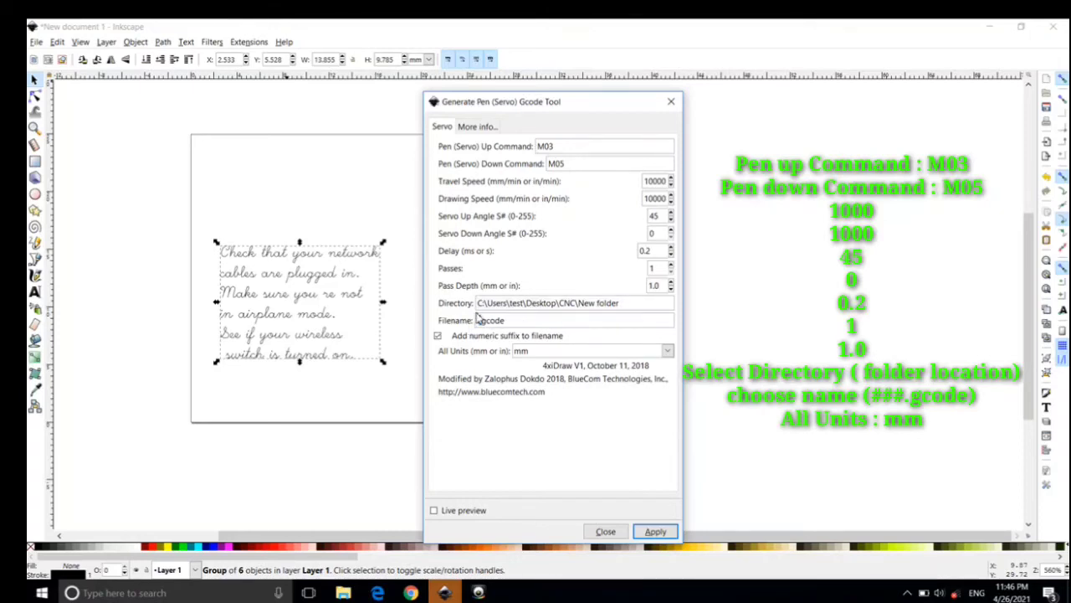
{"action": "type", "text": "text2"}
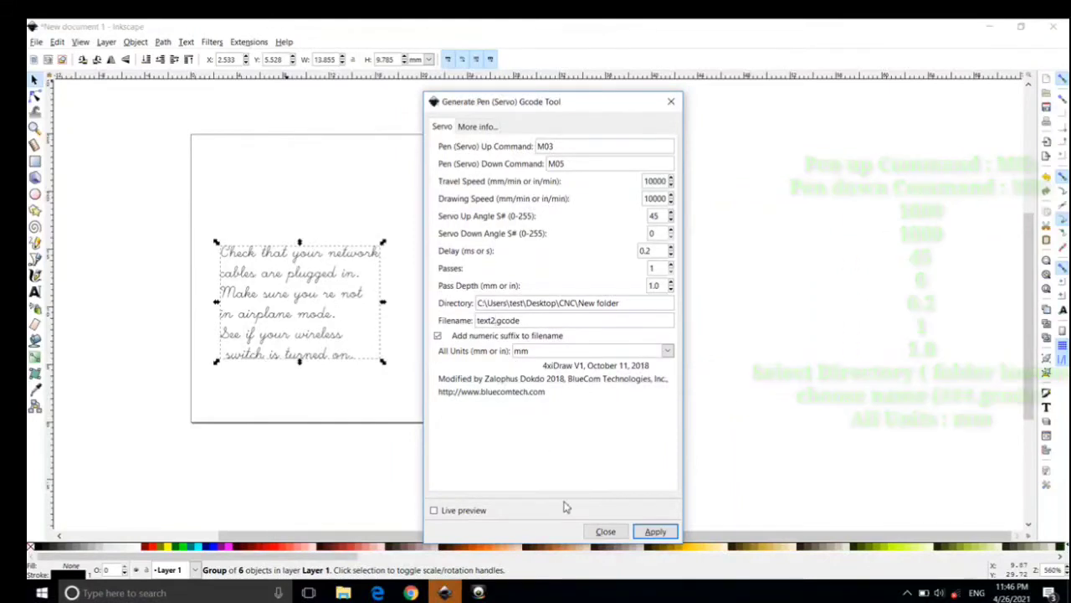
- Try to generate the pen G-code file with the current servo settings and close the tool
{"action": "left_click", "coordinate": [652, 533]}
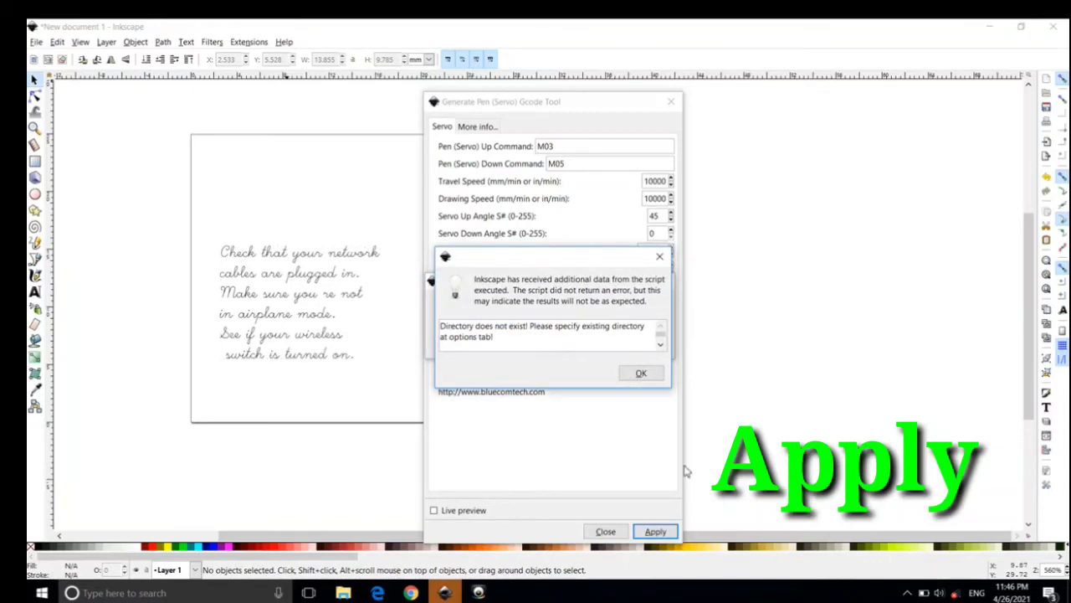
{"action": "left_click", "coordinate": [641, 375]}
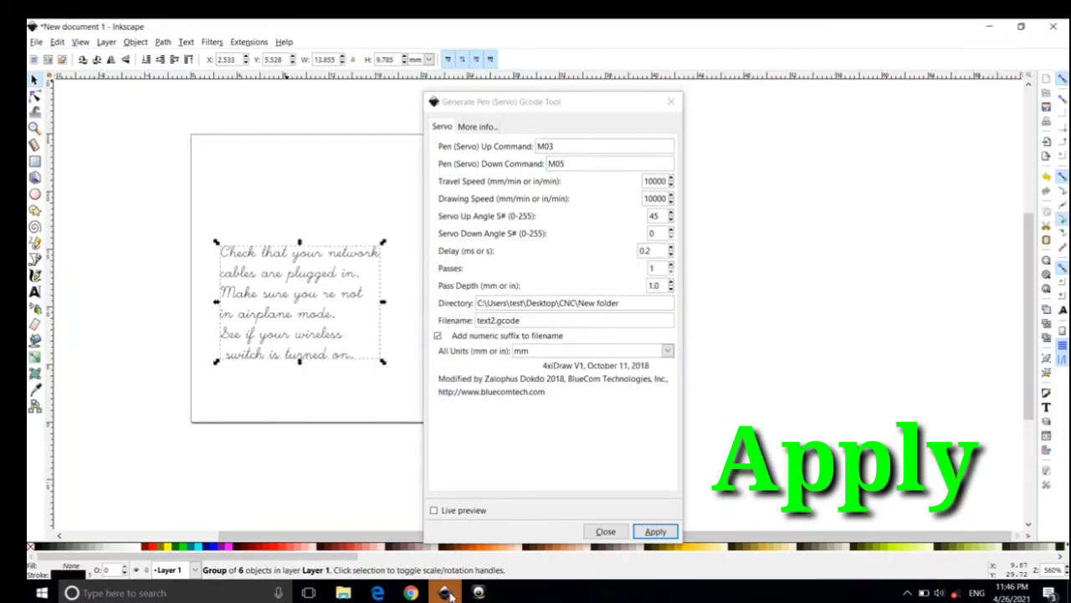
{"action": "left_click", "coordinate": [670, 102]}
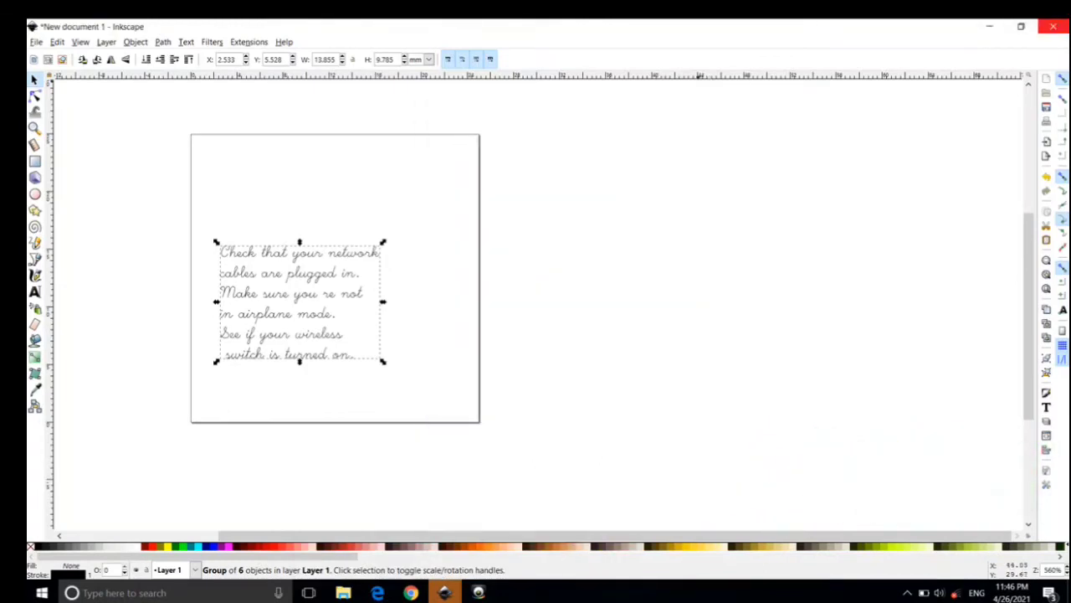
- Close the text document without saving and close the remaining blank Inkscape document
{"action": "left_click", "coordinate": [1053, 26]}
{"action": "left_click", "coordinate": [472, 356]}
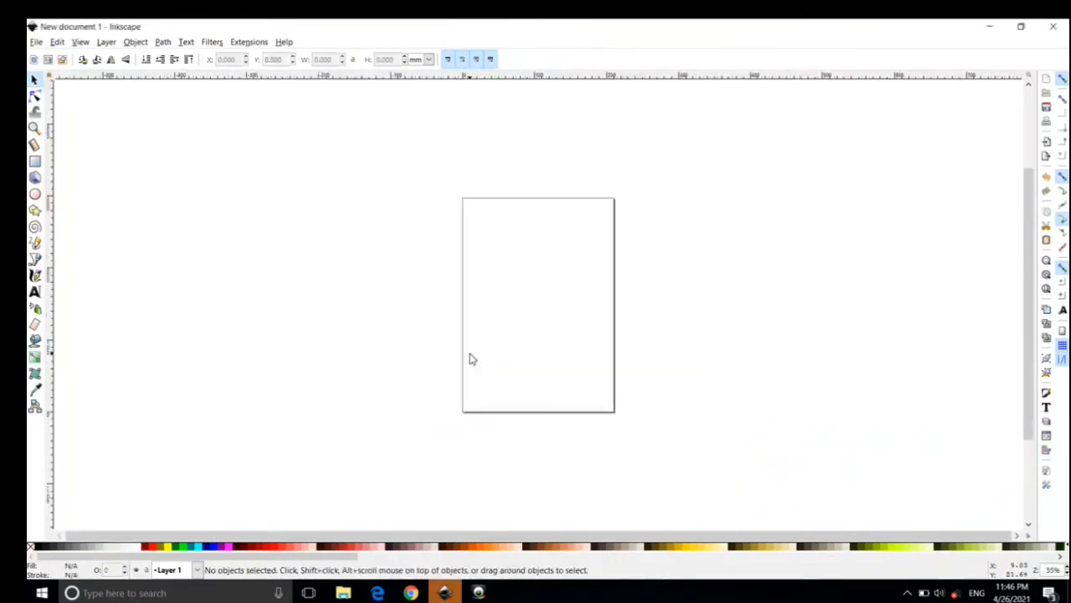
{"action": "left_click", "coordinate": [1053, 25]}
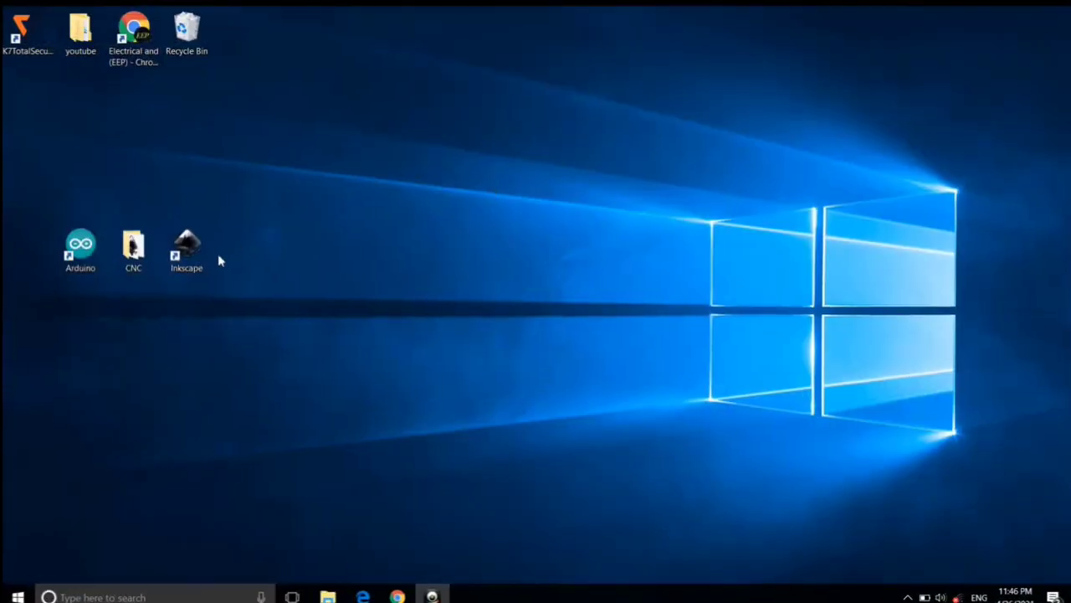
- Launch ugsplatform64 from the bin folder of ugsplatform-win inside the desktop CNC folder
{"action": "double_click", "coordinate": [134, 244]}
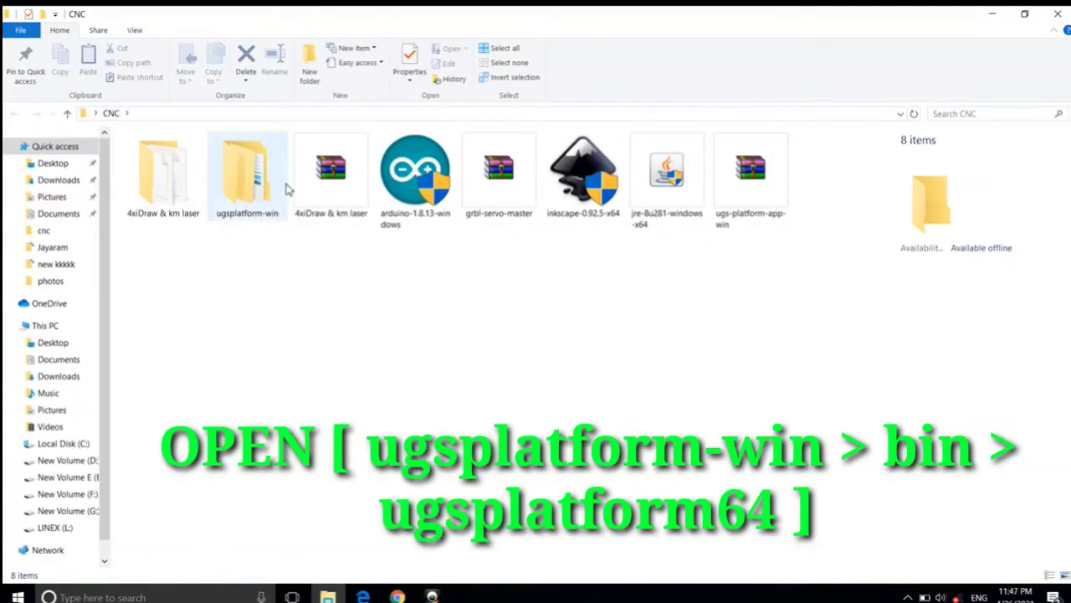
{"action": "double_click", "coordinate": [251, 180]}
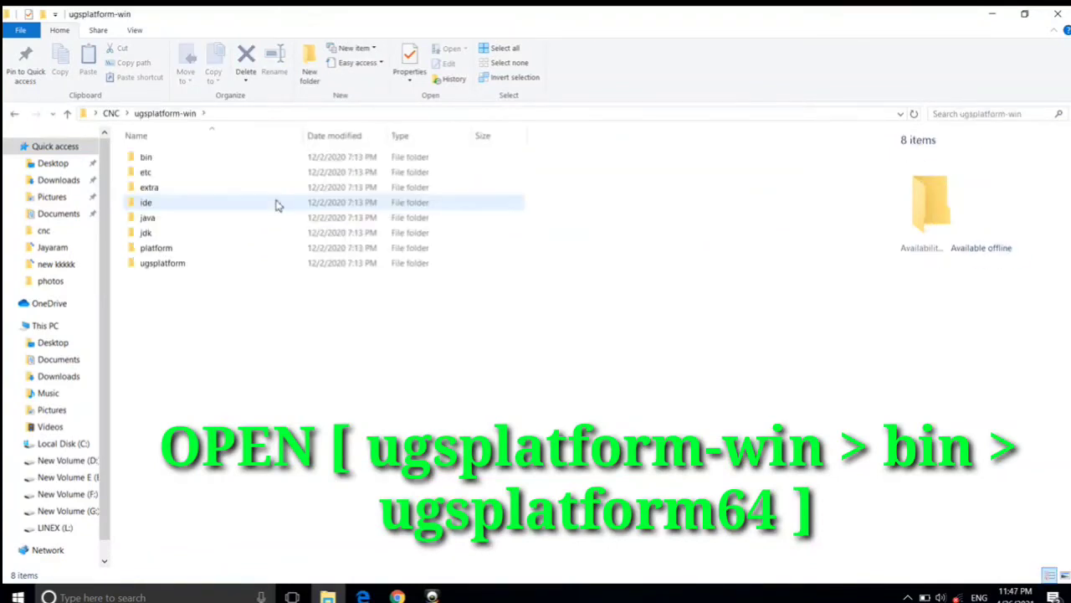
{"action": "left_click", "coordinate": [251, 157]}
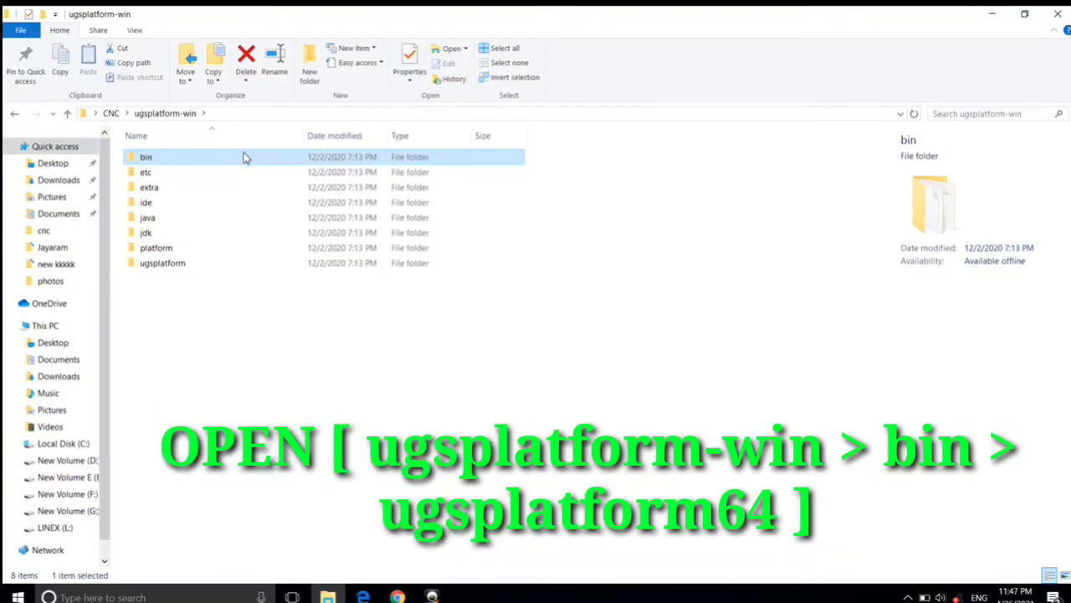
{"action": "double_click", "coordinate": [245, 157]}
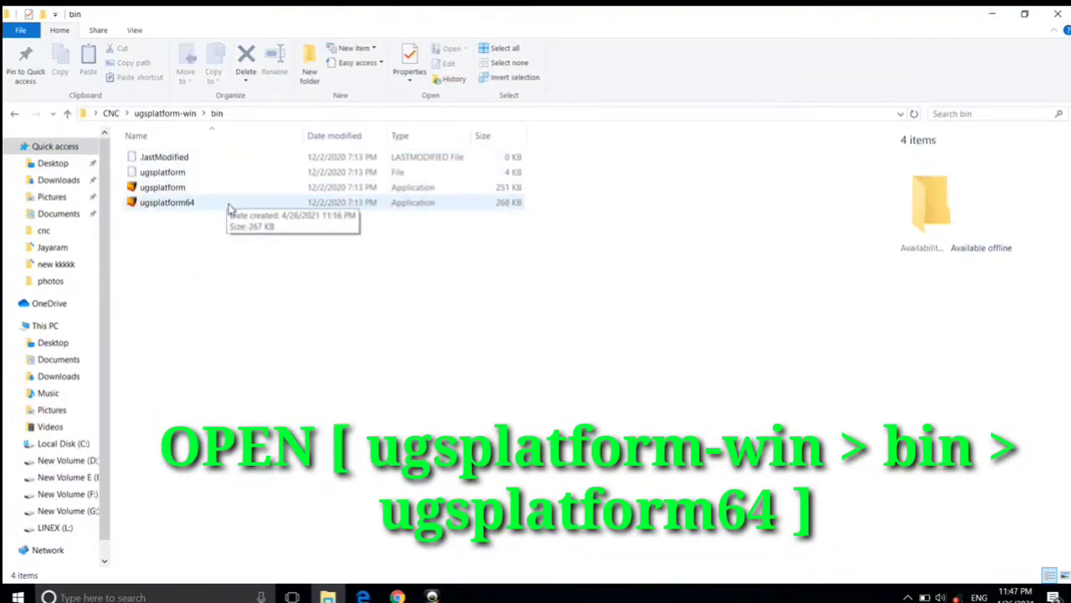
{"action": "left_click", "coordinate": [229, 194]}
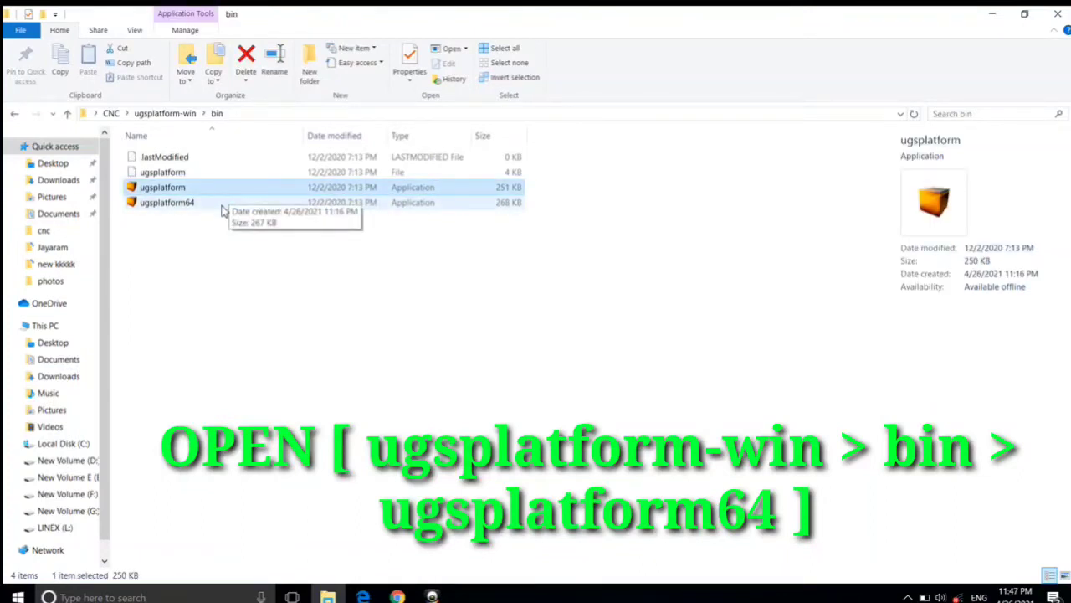
{"action": "left_click", "coordinate": [223, 208]}
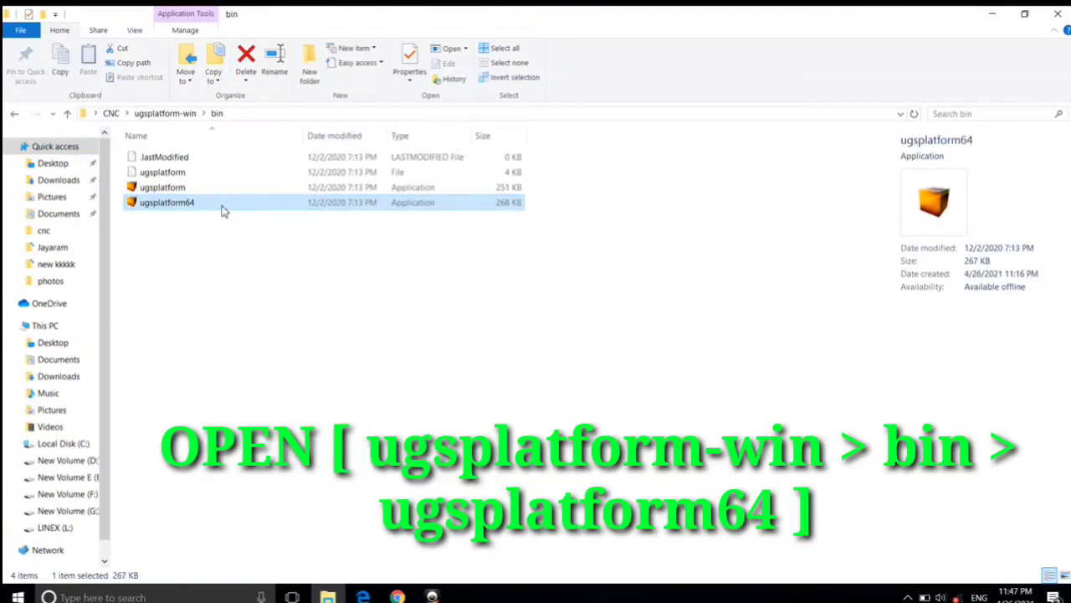
{"action": "double_click", "coordinate": [222, 208]}
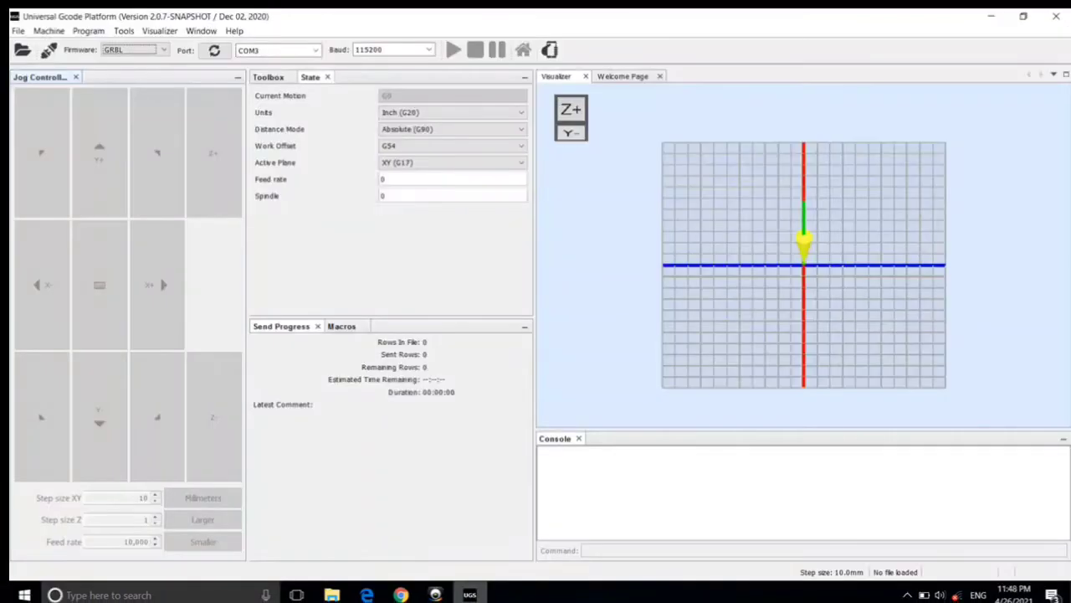
- Refresh the serial port list in Universal Gcode Platform and set the Arduino port to COM15
{"action": "left_click", "coordinate": [215, 52]}
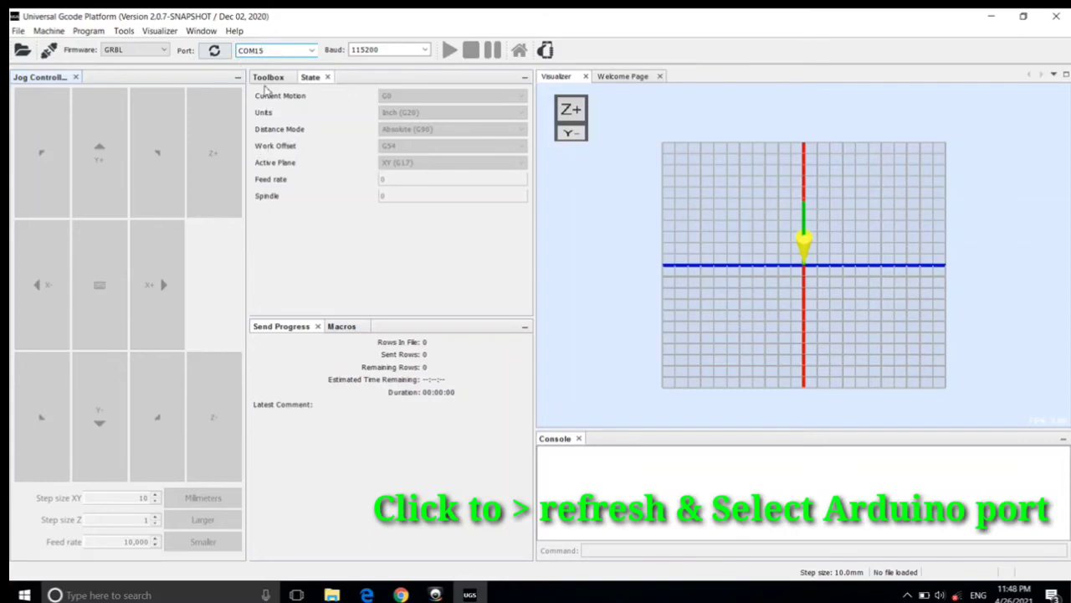
{"action": "left_click", "coordinate": [213, 52]}
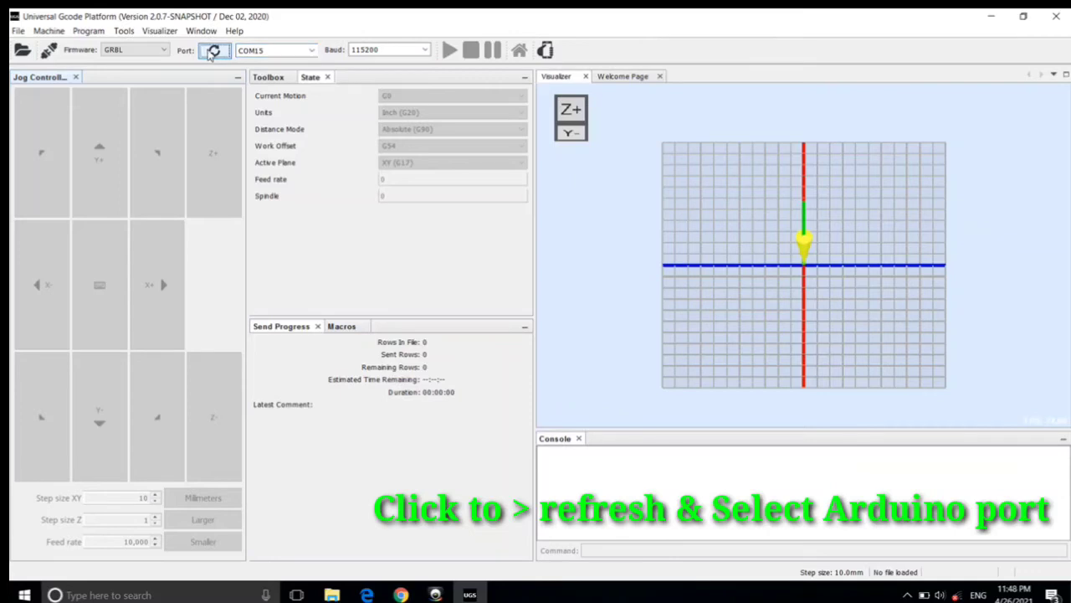
{"action": "left_click", "coordinate": [213, 52]}
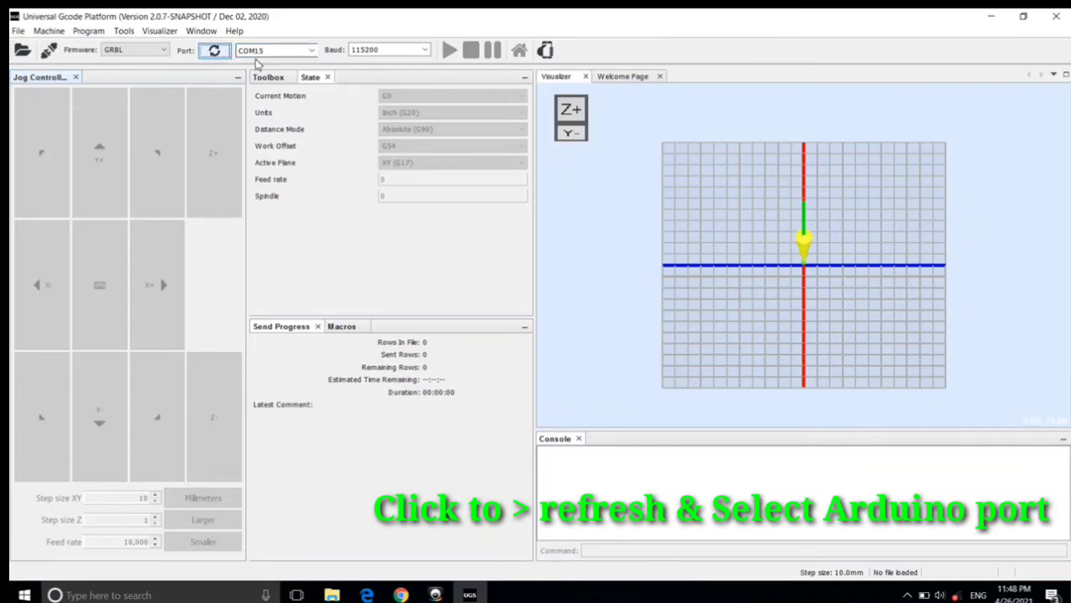
- Set the serial port to COM3 and connect to the Arduino controller at 115200 baud
{"action": "left_click", "coordinate": [312, 52]}
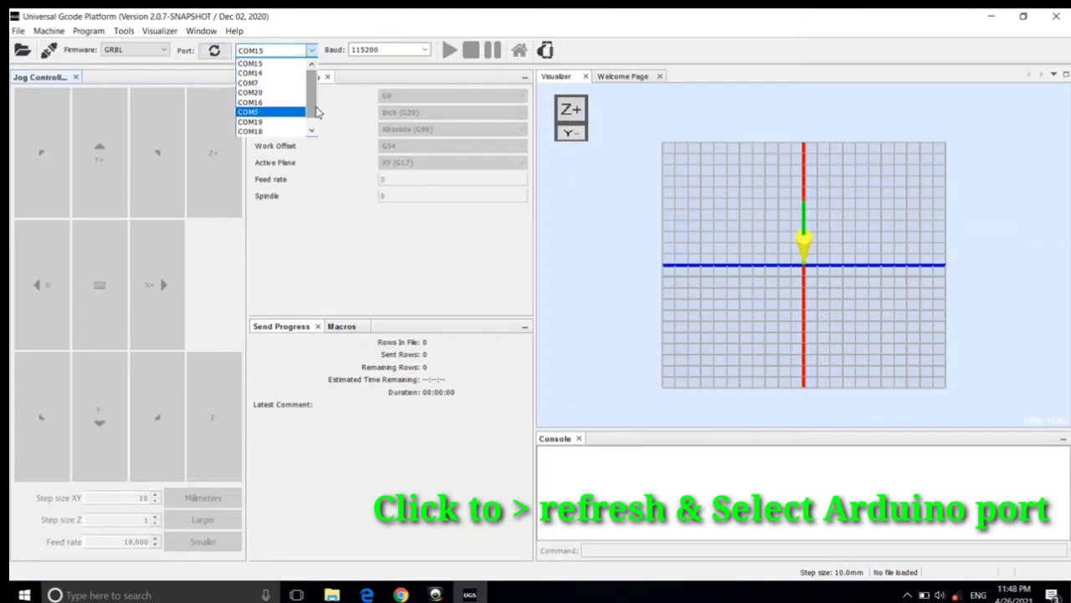
{"action": "left_click_drag", "start_coordinate": [309, 115], "coordinate": [306, 129]}
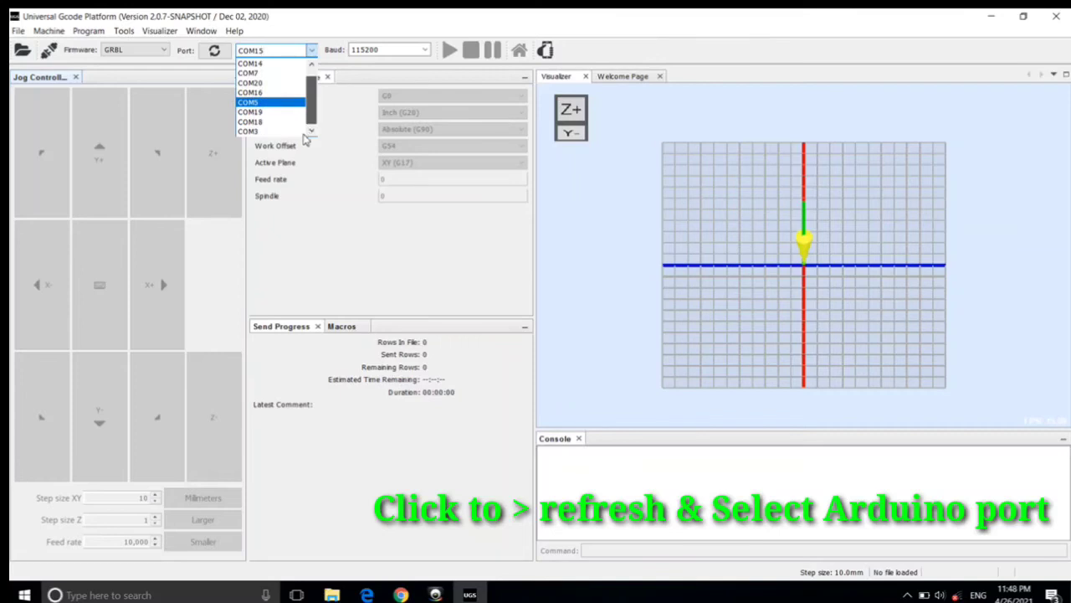
{"action": "left_click", "coordinate": [283, 134]}
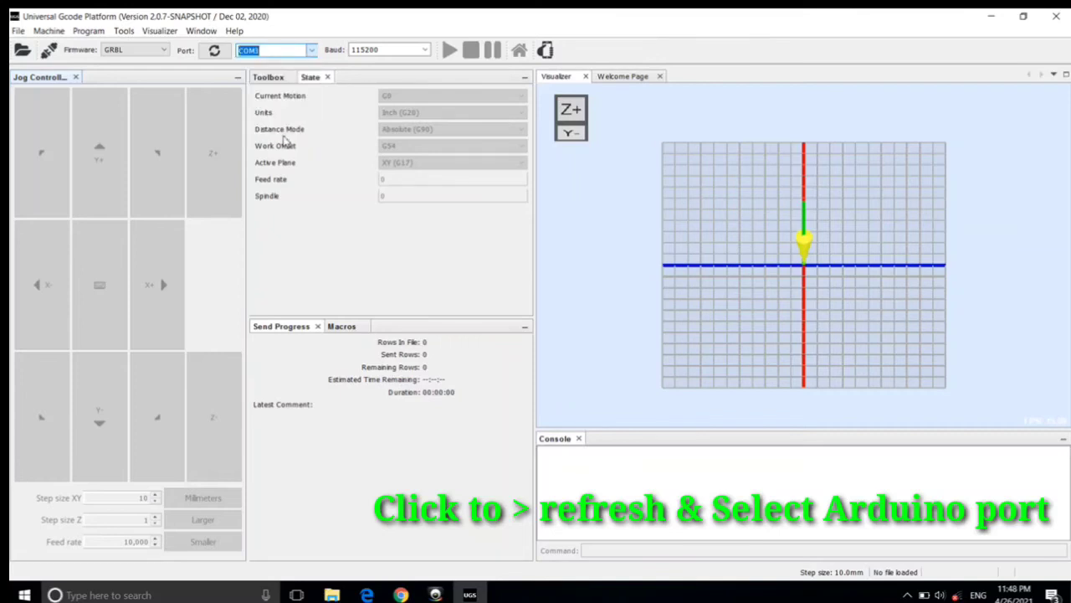
{"action": "left_click", "coordinate": [48, 52]}
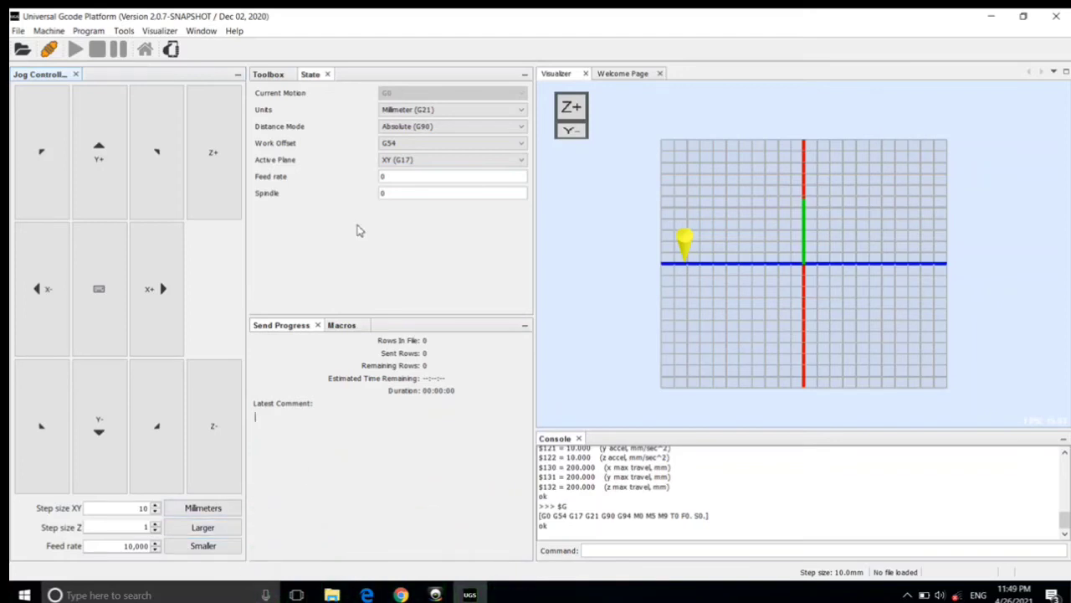
- Reset the work zero on all axes at the machine's current position
{"action": "left_click", "coordinate": [281, 77]}
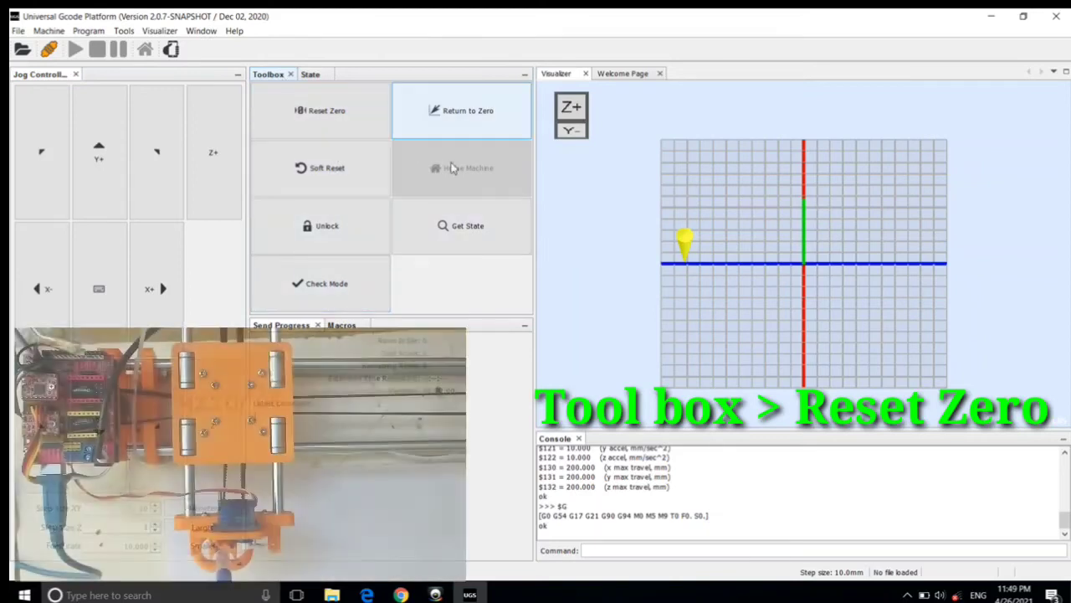
{"action": "left_click", "coordinate": [325, 120]}
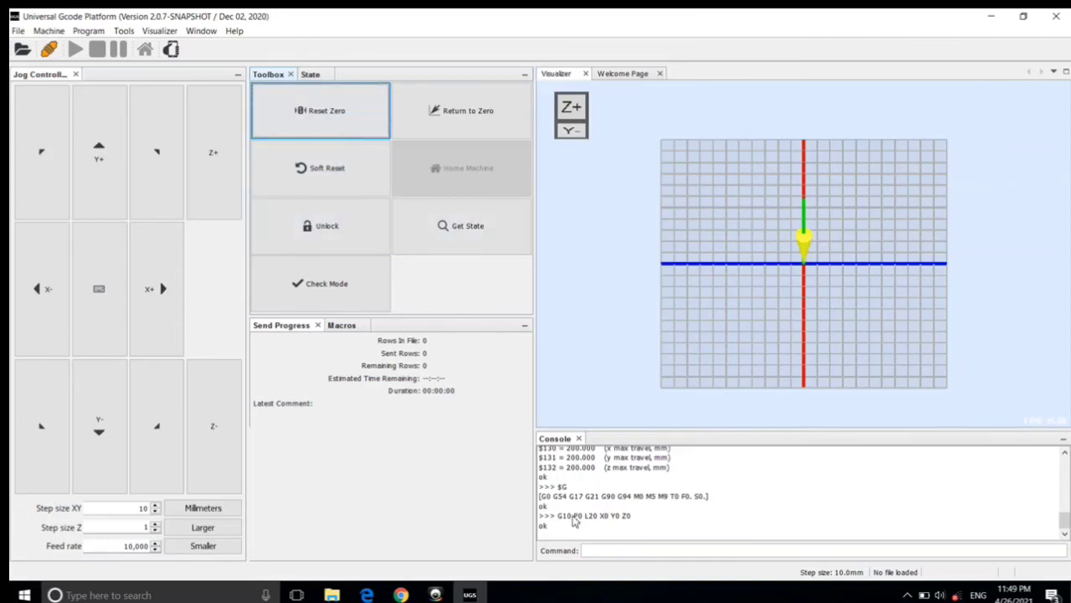
- Test the pen-up servo position by sending the console command m03s80
{"action": "type", "text": "mo3s80"}
{"action": "key", "text": "Return"}
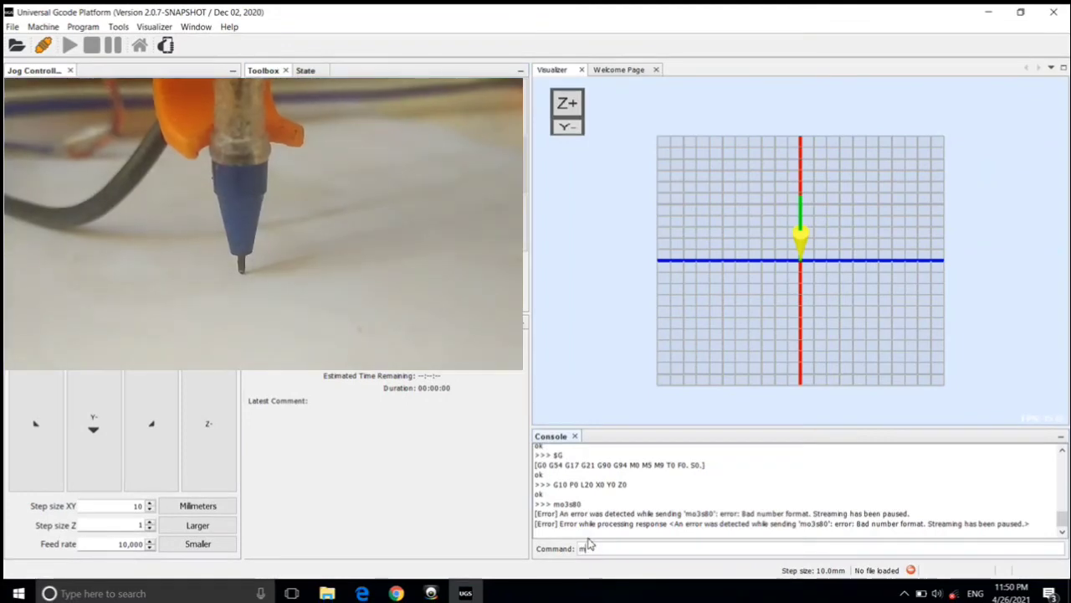
{"action": "type", "text": "mo"}
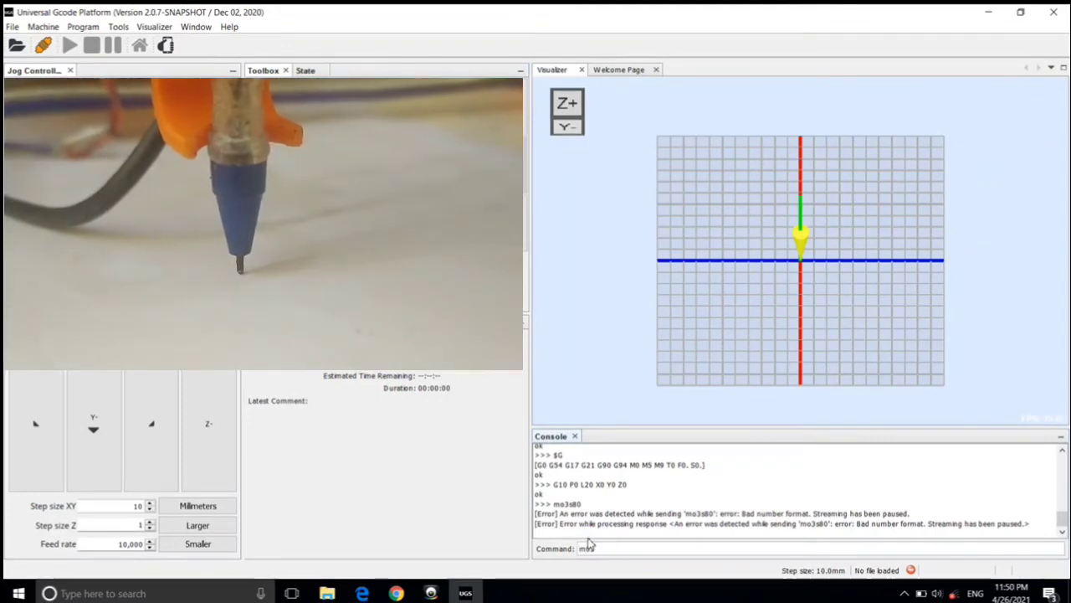
{"action": "type", "text": "s8"}
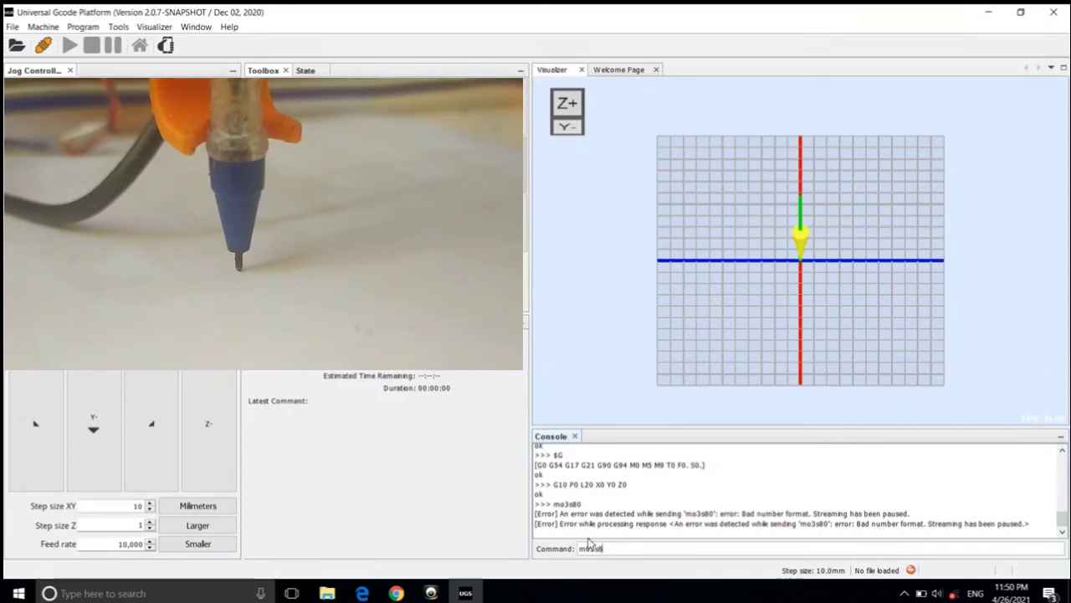
{"action": "type", "text": "0"}
{"action": "key", "text": "Return"}
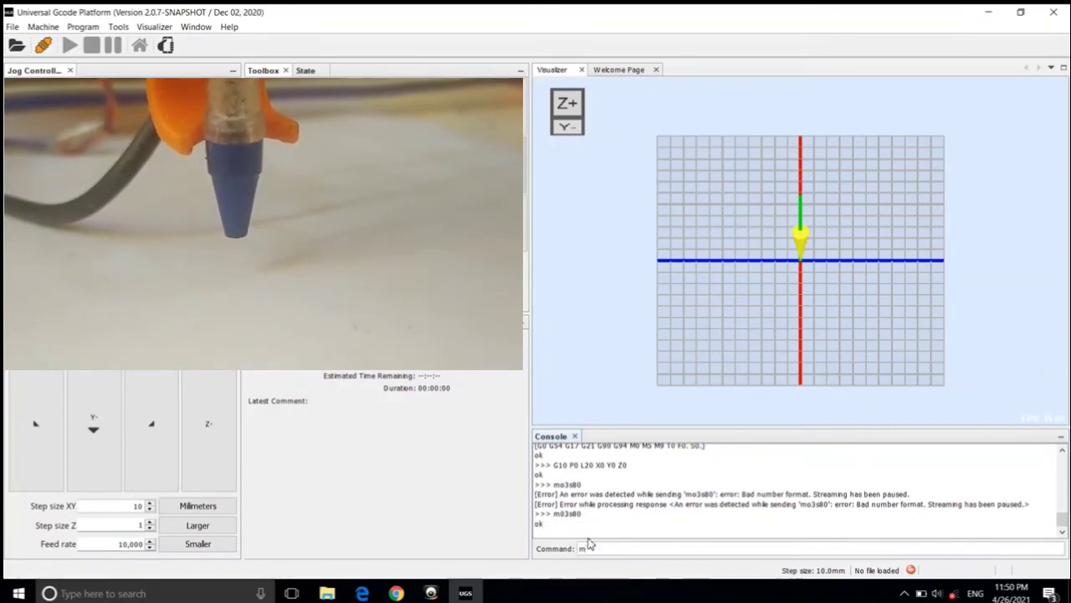
- Test the pen-down servo position by sending the console command m05s10
{"action": "type", "text": "mo5"}
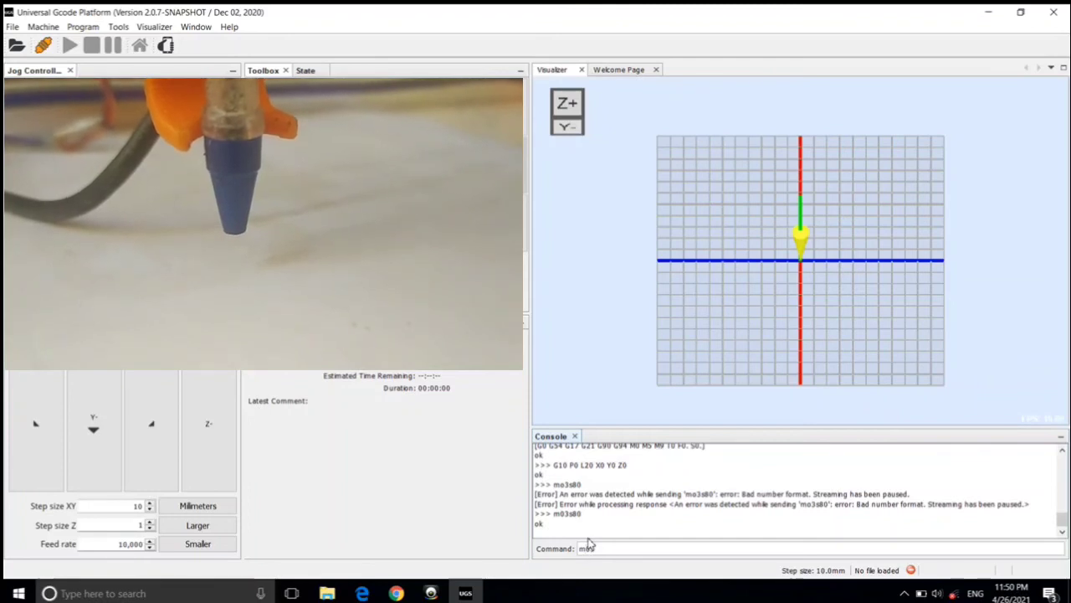
{"action": "type", "text": "s10"}
{"action": "key", "text": "Return"}
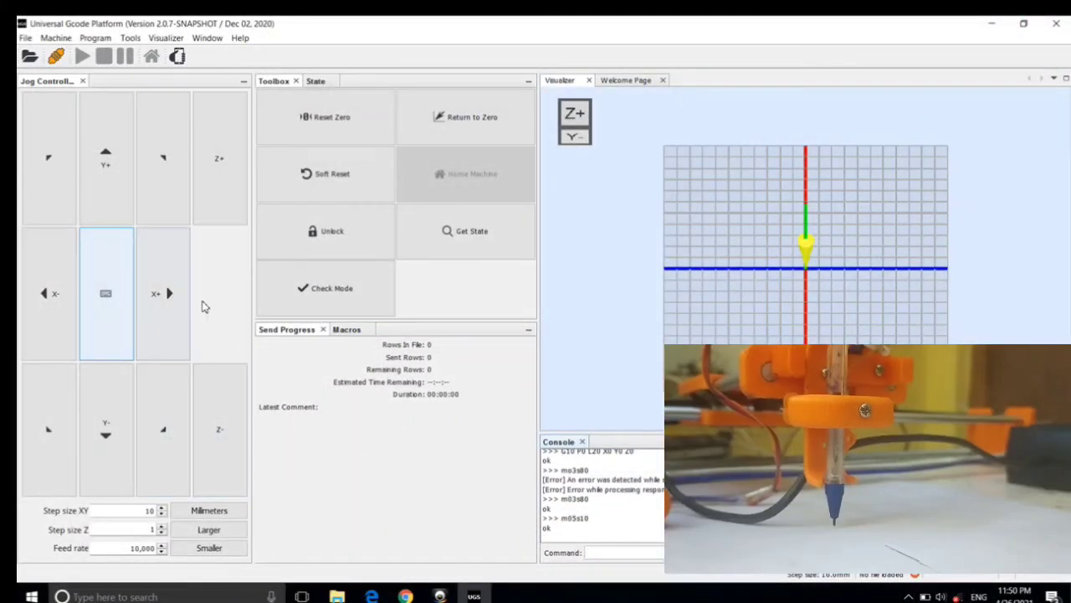
- Jog the machine 10 mm each in X+, Y-, X- and Y+, and reset the work zero there
{"action": "left_click", "coordinate": [163, 308]}
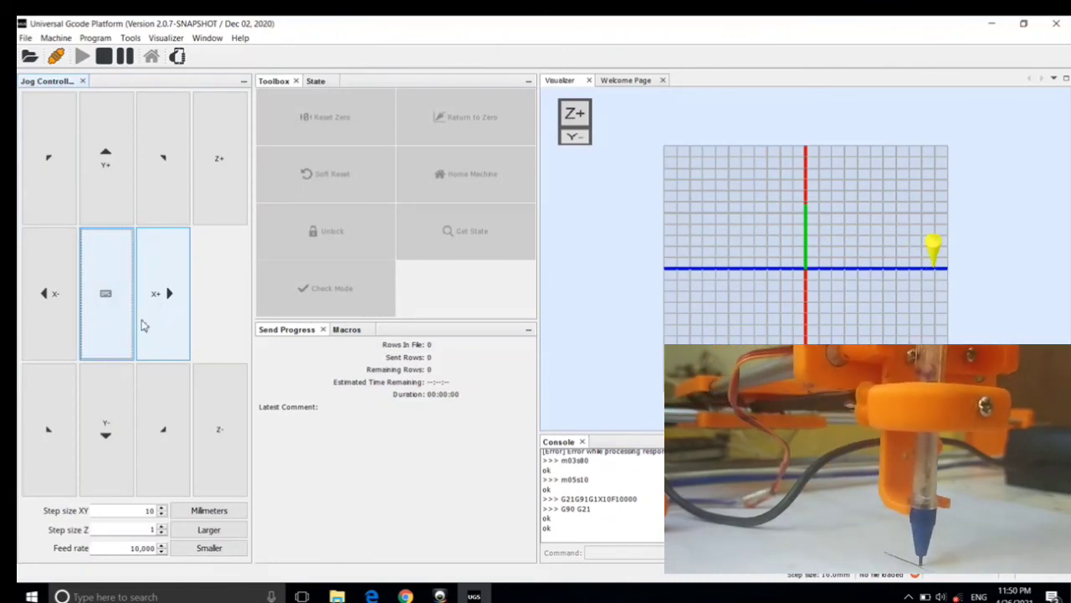
{"action": "left_click", "coordinate": [127, 410]}
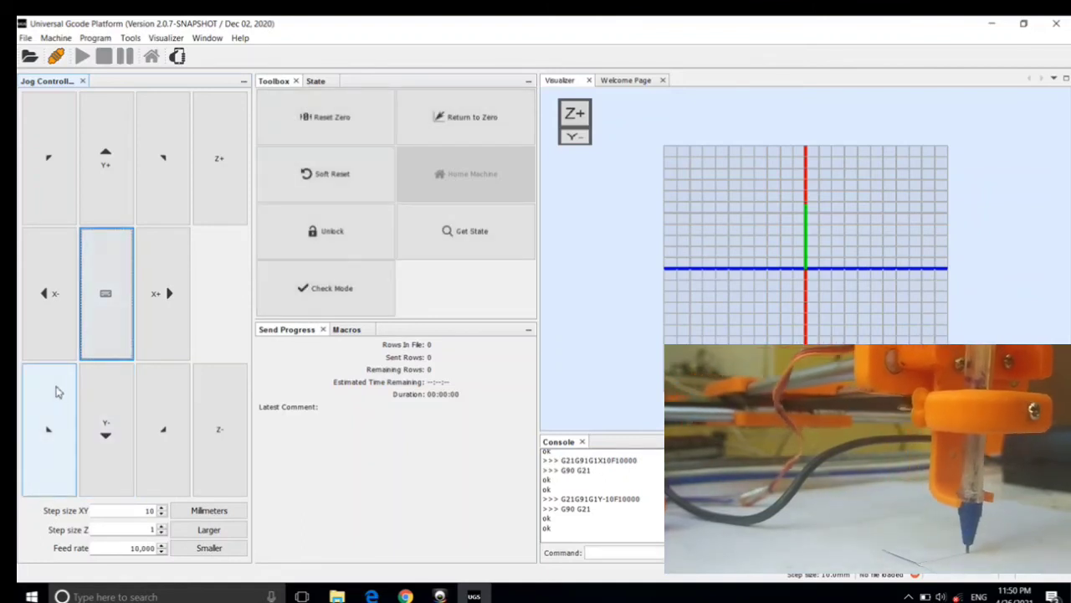
{"action": "left_click", "coordinate": [49, 356]}
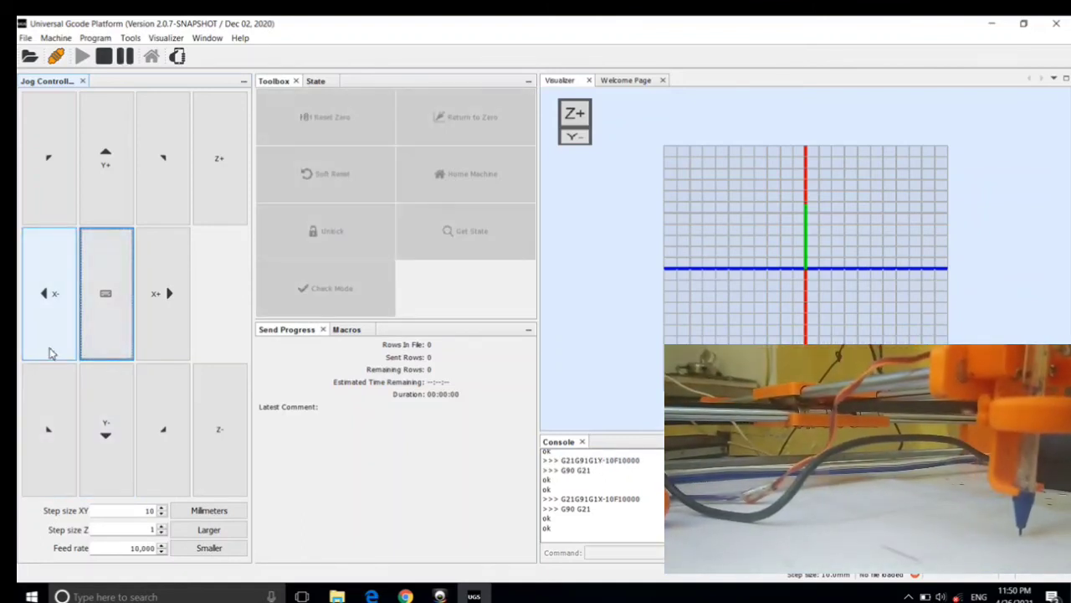
{"action": "left_click", "coordinate": [106, 155]}
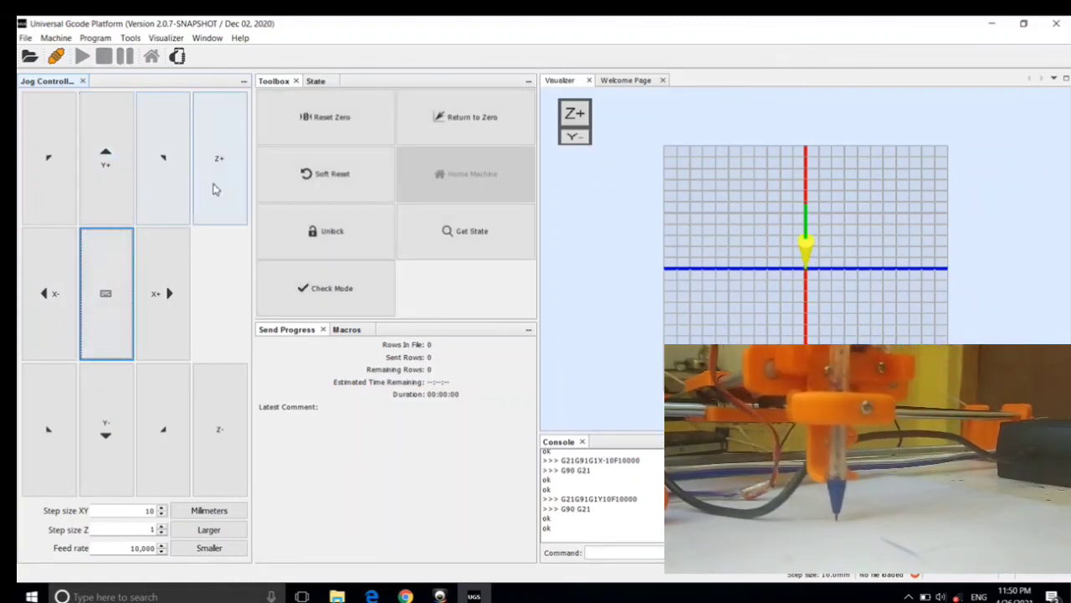
{"action": "left_click", "coordinate": [316, 119]}
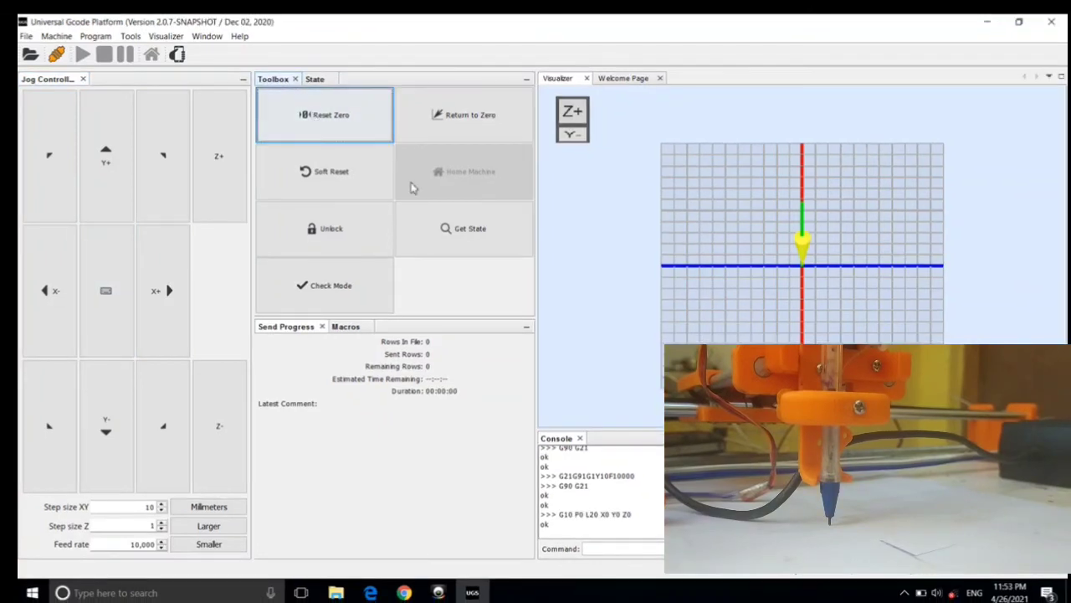
- Open Text1_0001.gcode from New folder inside the desktop CNC folder
{"action": "left_click", "coordinate": [30, 55]}
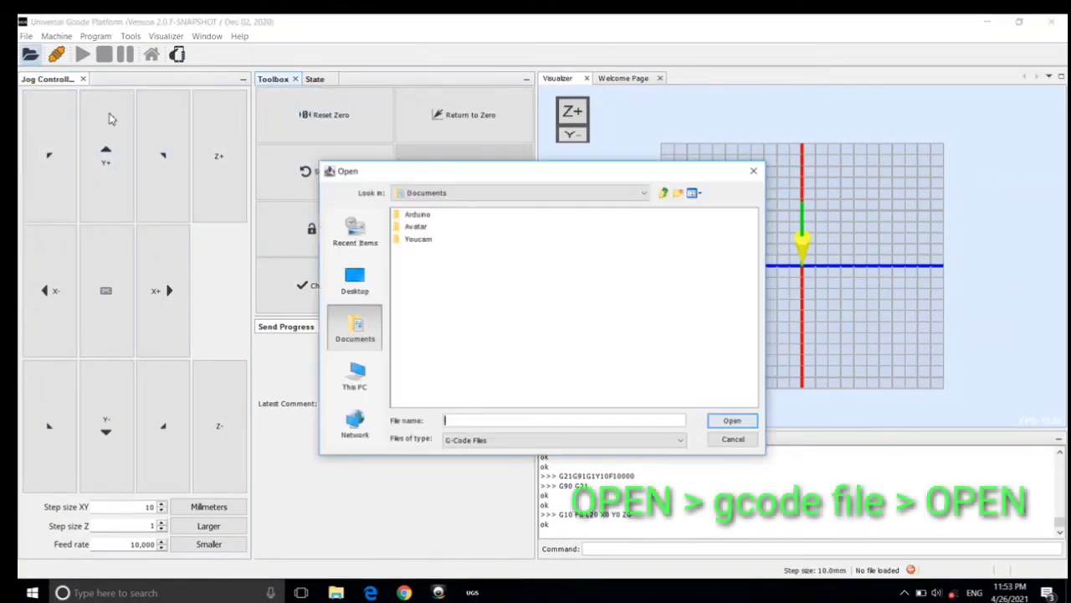
{"action": "left_click", "coordinate": [363, 285]}
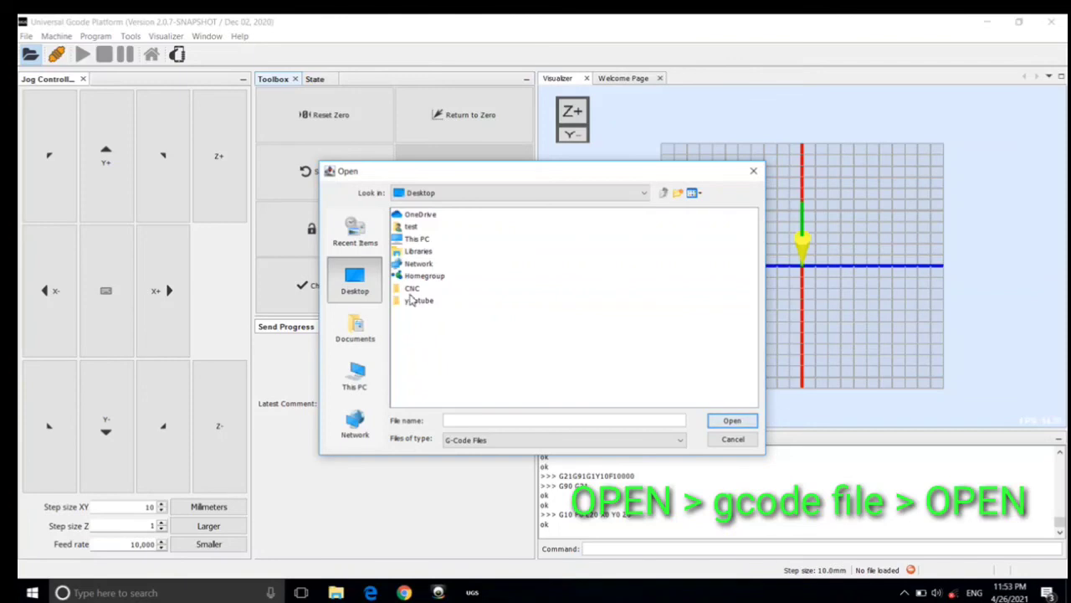
{"action": "double_click", "coordinate": [411, 289]}
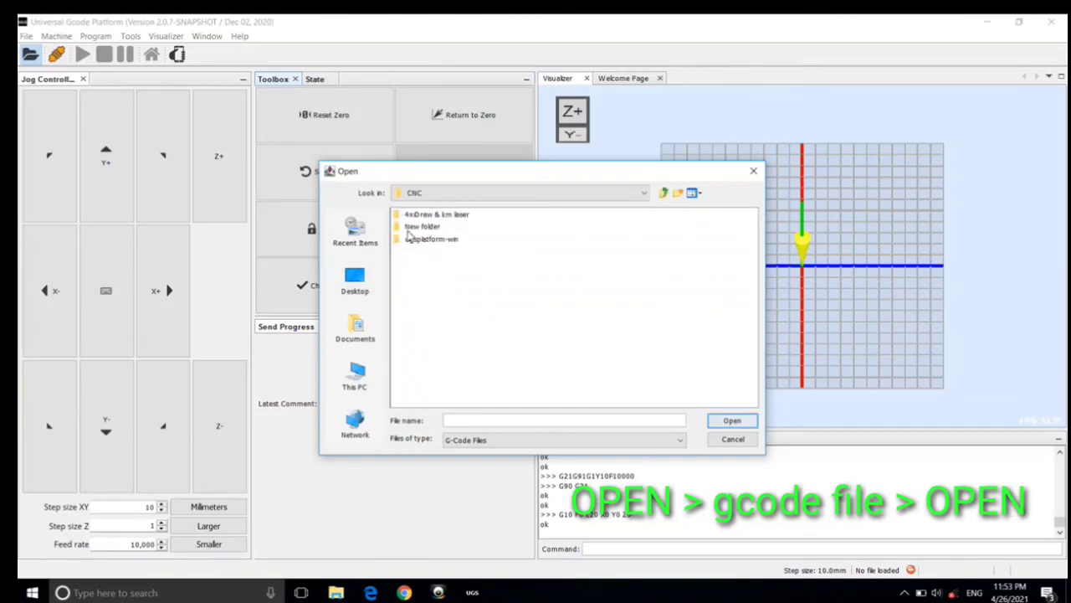
{"action": "double_click", "coordinate": [410, 227]}
{"action": "left_click", "coordinate": [410, 218]}
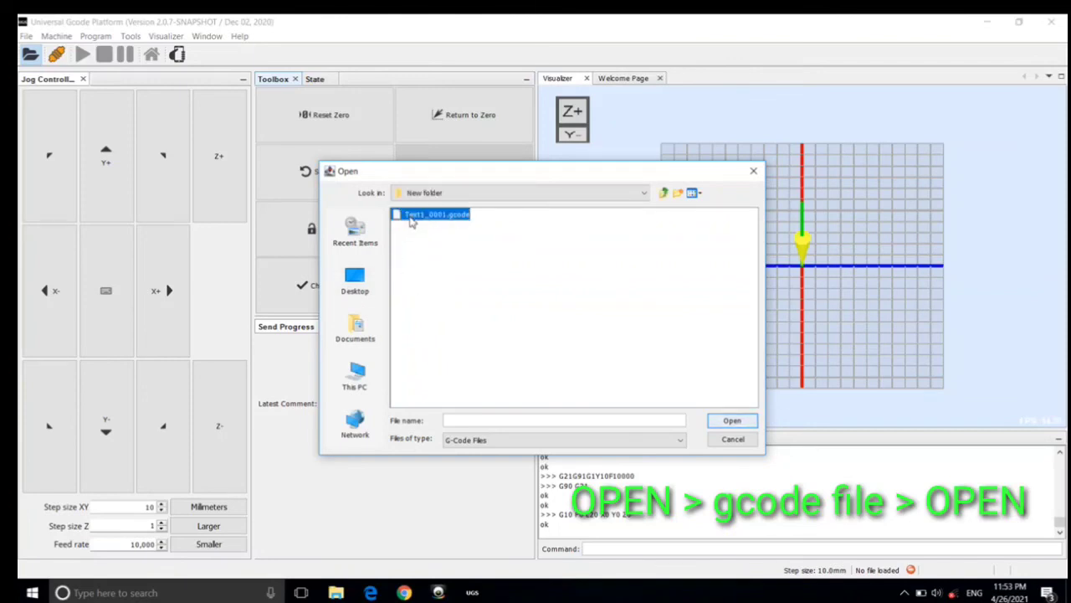
{"action": "left_click", "coordinate": [717, 427]}
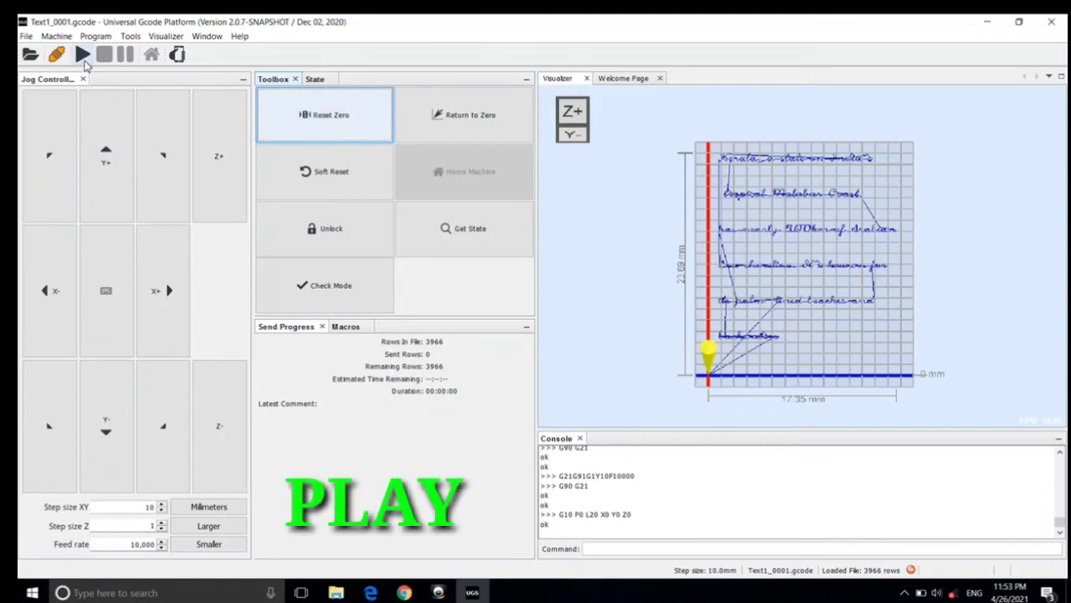
- Start plotting the loaded G-code program and stop the run partway through the text
{"action": "left_click", "coordinate": [83, 56]}
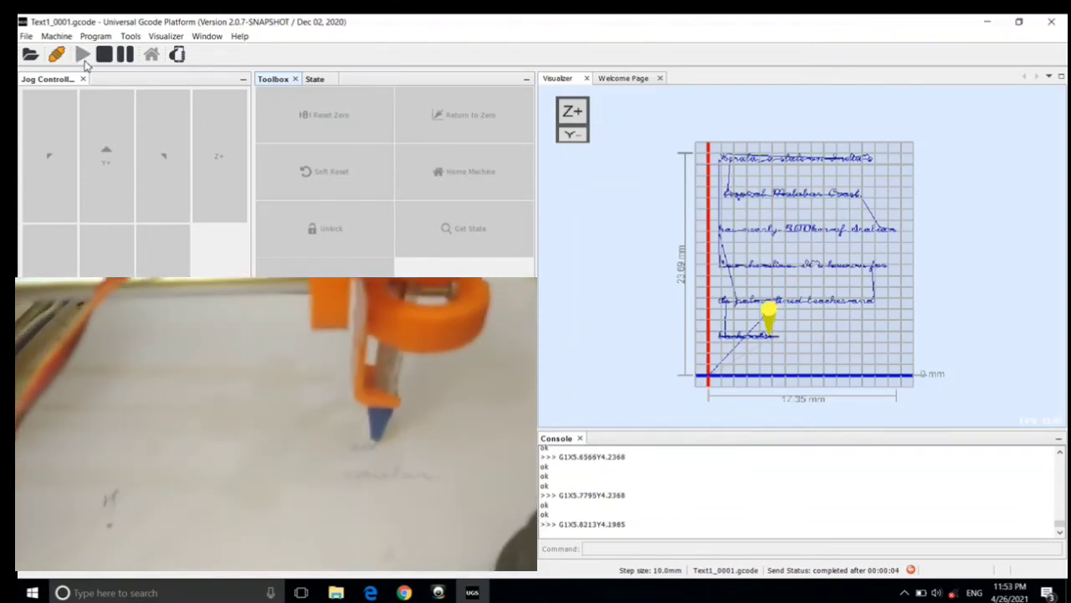
{"action": "left_click", "coordinate": [84, 55]}
{"action": "left_click", "coordinate": [106, 55]}
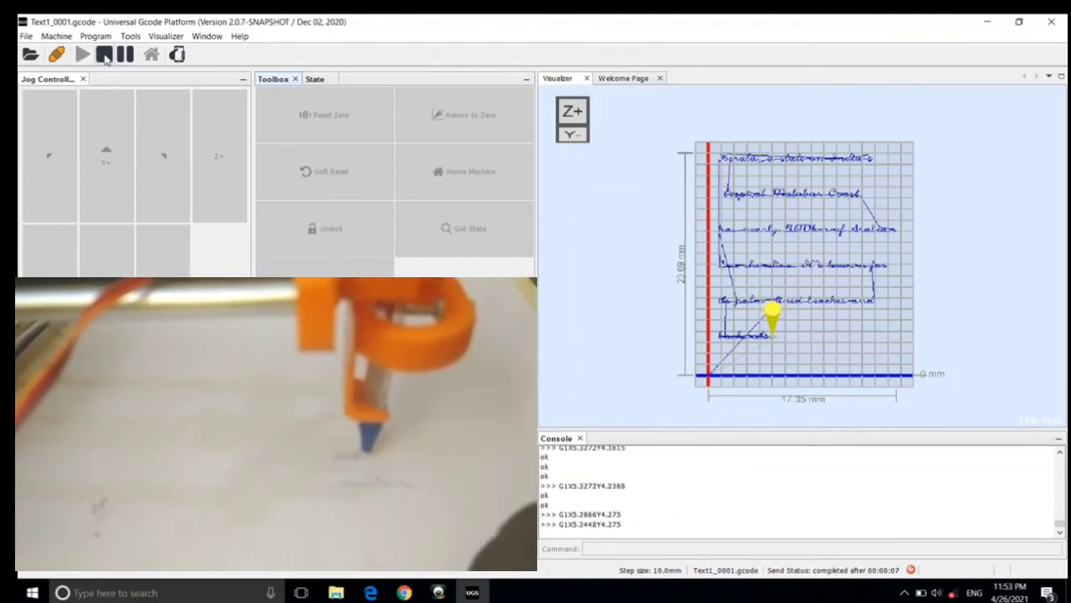